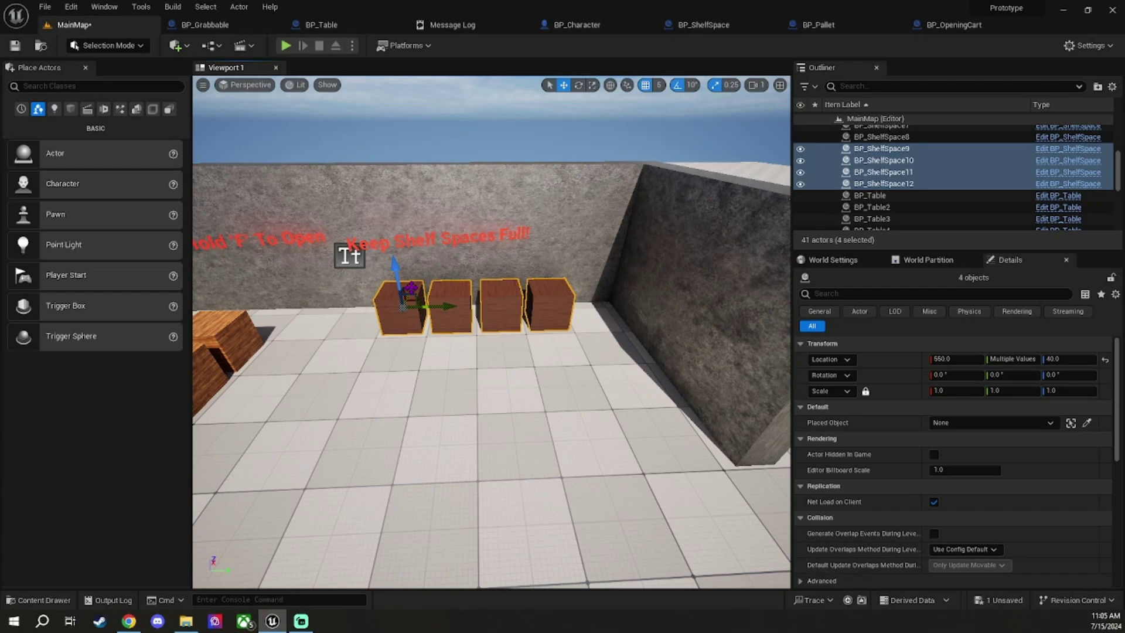
# - Undo the pasted shelf boxes, save the level, and run a quick playtest
pyautogui.hotkey('ctrl', 'z')
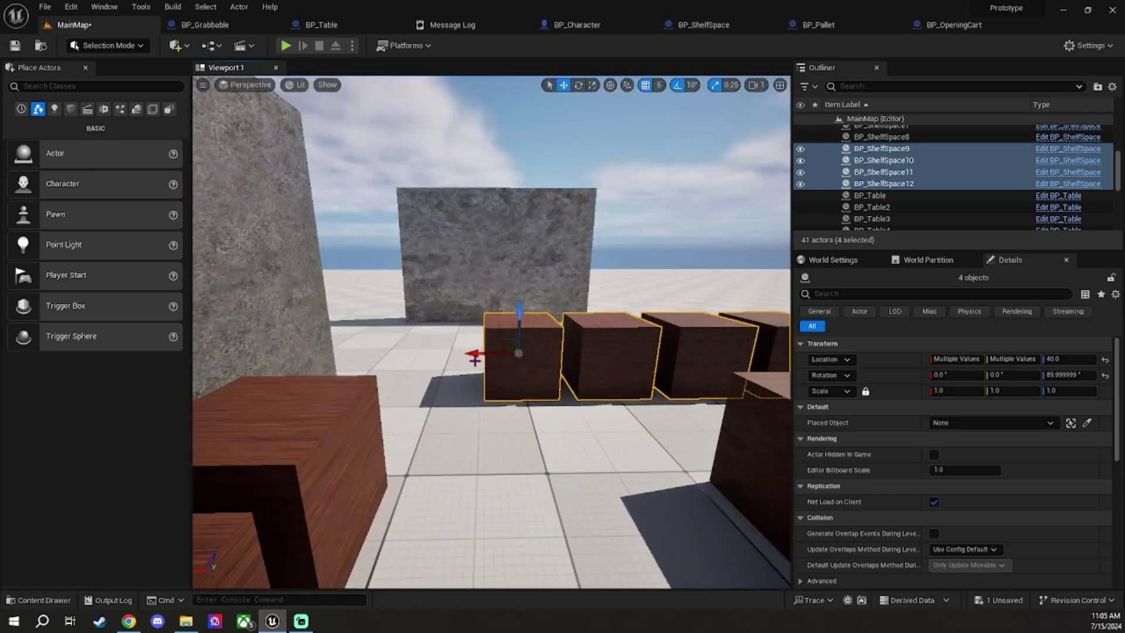
pyautogui.hotkey('ctrl', 's')
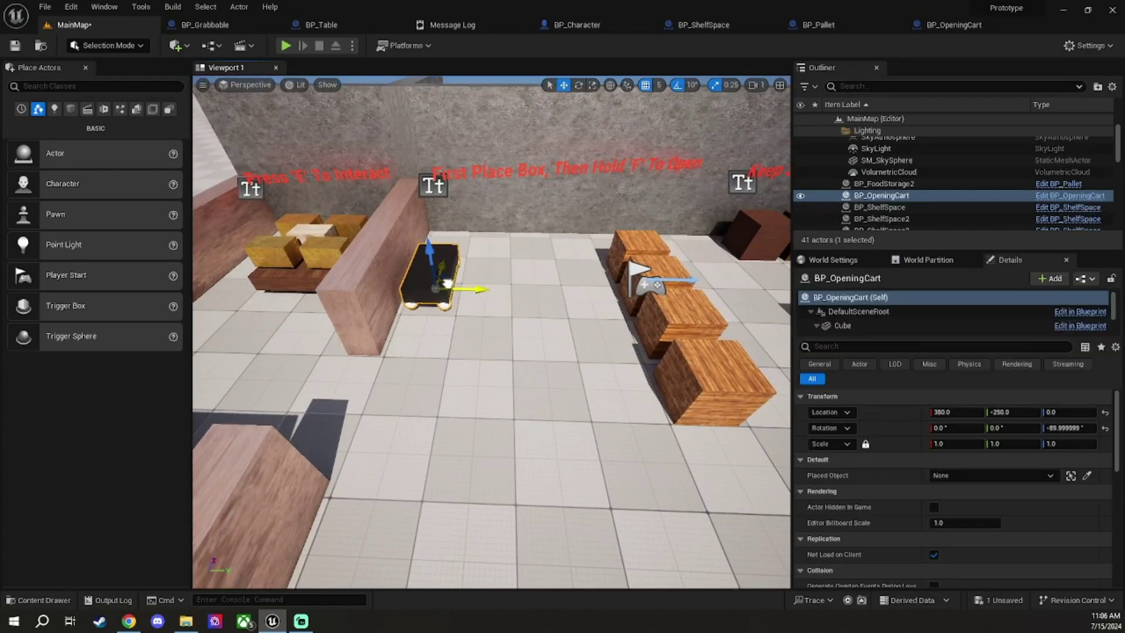
pyautogui.click(285, 46)
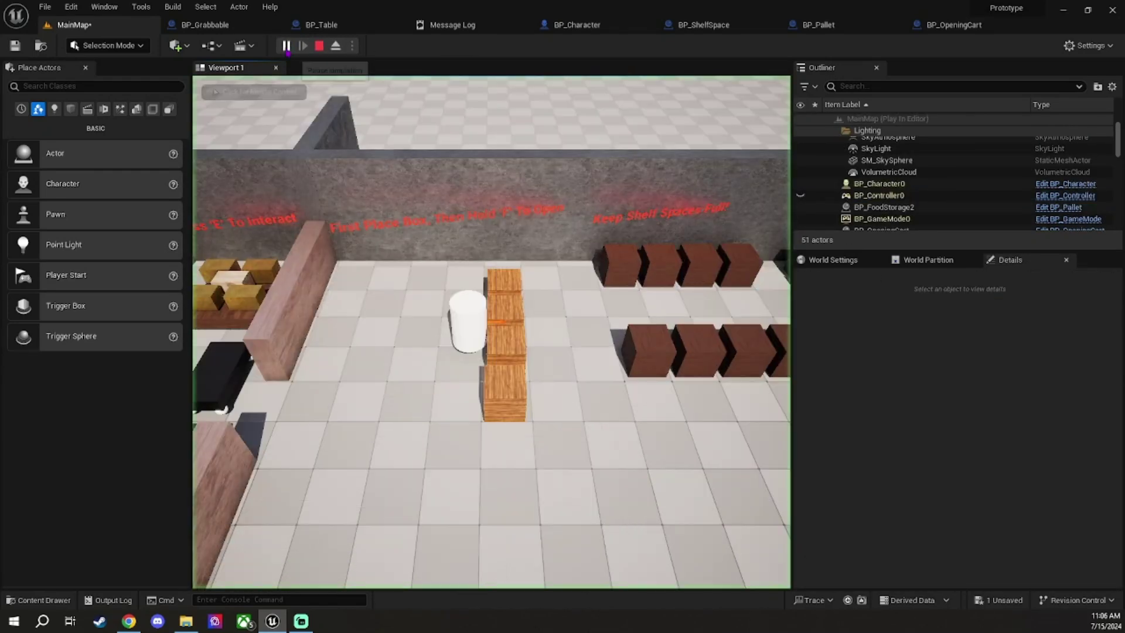
pyautogui.press('Escape')
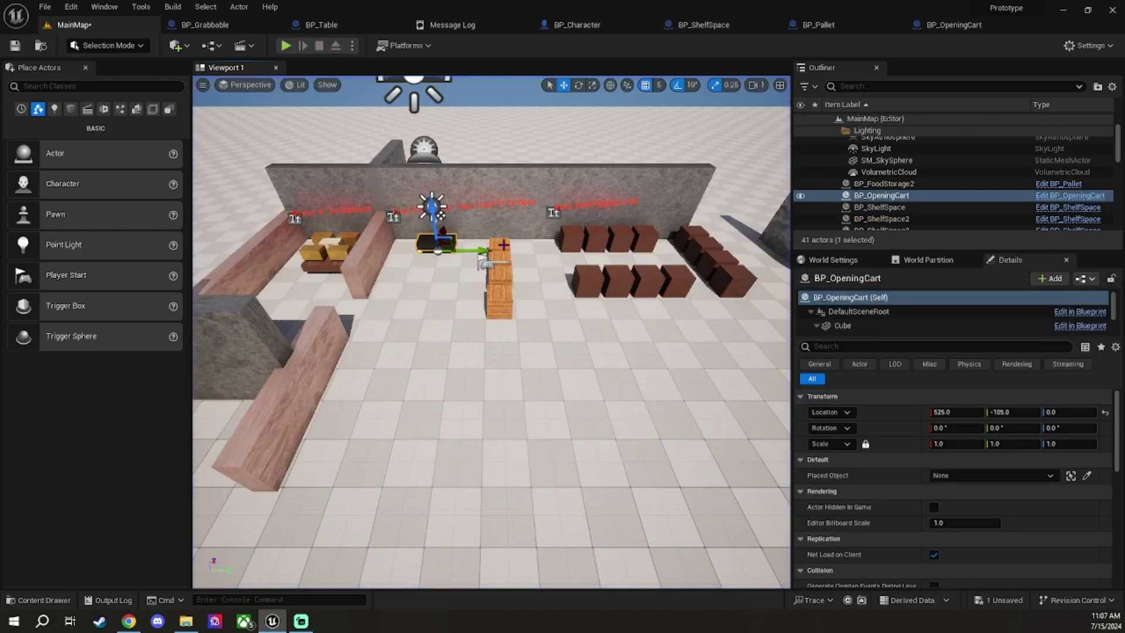
# - Duplicate the opening cart, lower the copy slightly, and run a quick playtest
pyautogui.keyDown('alt'); pyautogui.moveTo(449, 248); pyautogui.dragTo(438, 251); pyautogui.keyUp('alt')
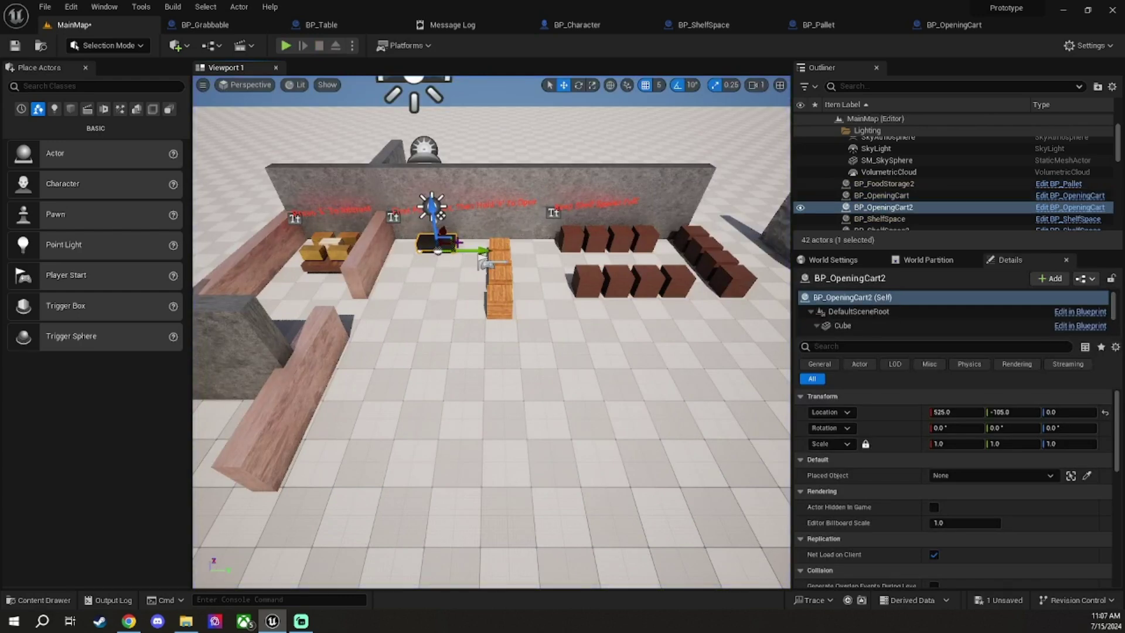
pyautogui.press('End')
pyautogui.press('f')
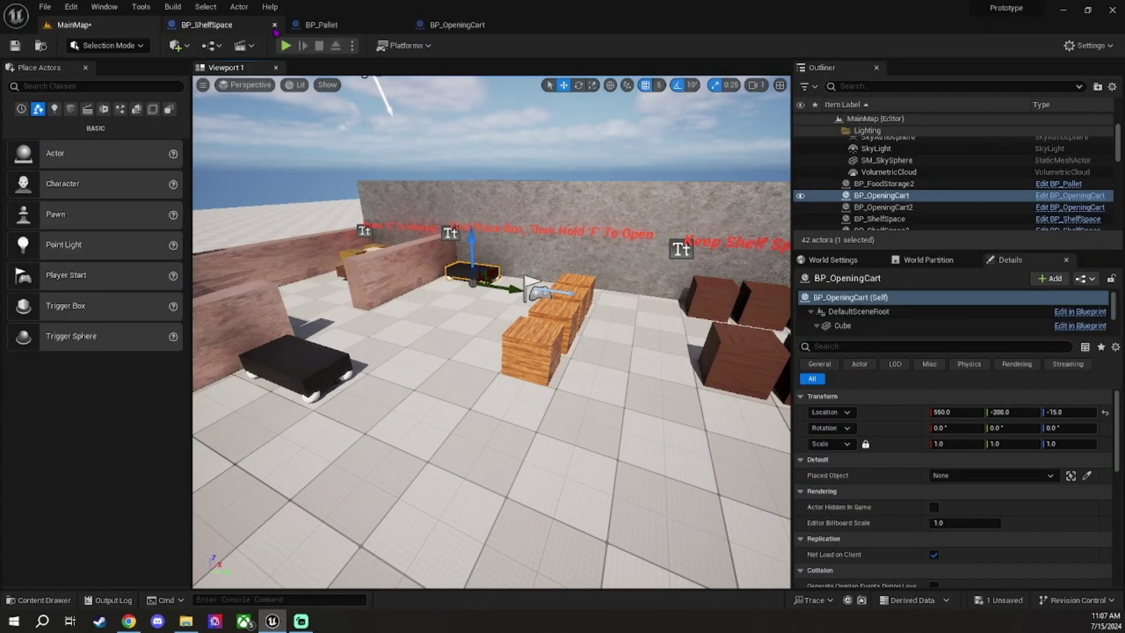
pyautogui.hotkey('alt', 'p')
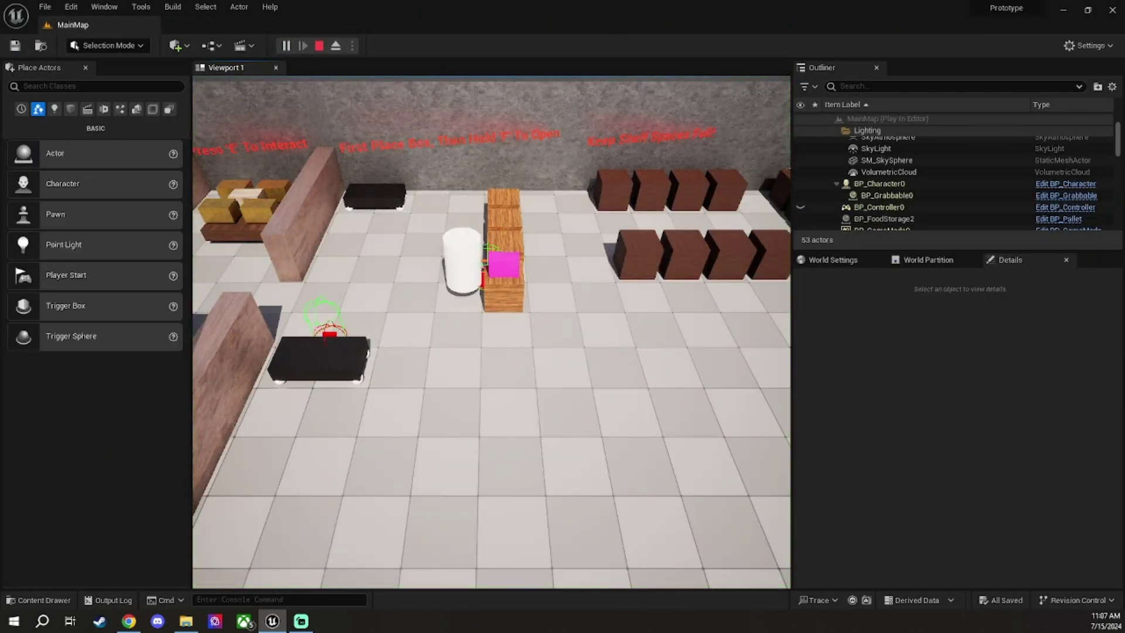
pyautogui.press('Escape')
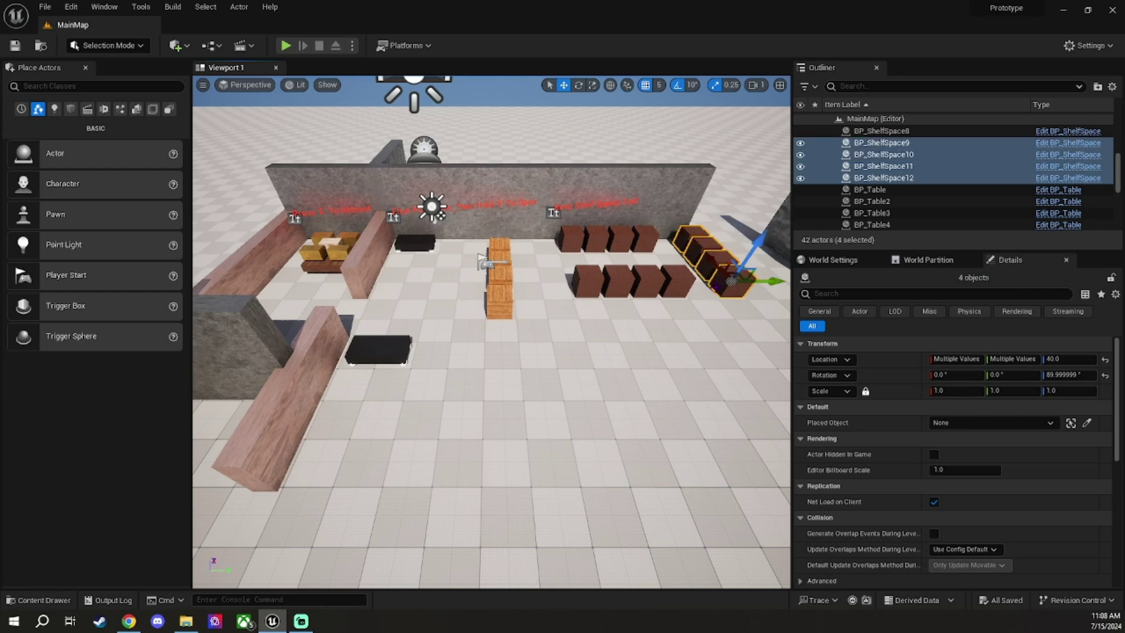
# - Reset the shelf boxes' rotation to zero, slide the bottom row into line, and playtest toward the crates
pyautogui.hotkey('ctrl', 'z')
pyautogui.press('w')
pyautogui.press('f')
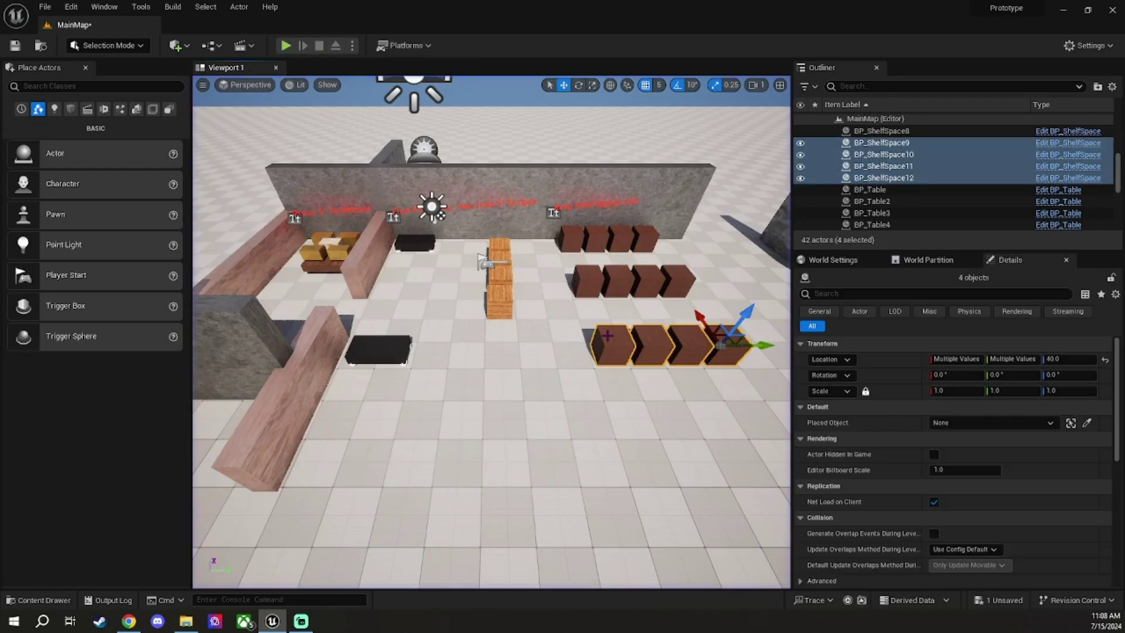
pyautogui.moveTo(750, 343); pyautogui.dragTo(687, 345)
pyautogui.click(633, 280)
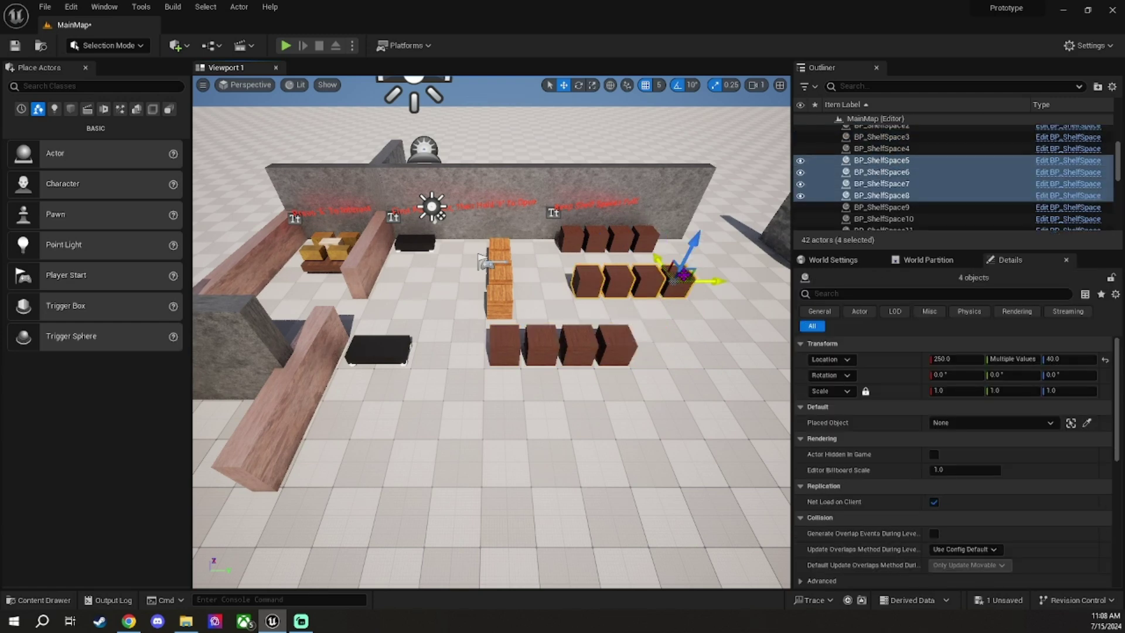
pyautogui.hotkey('alt', 'p')
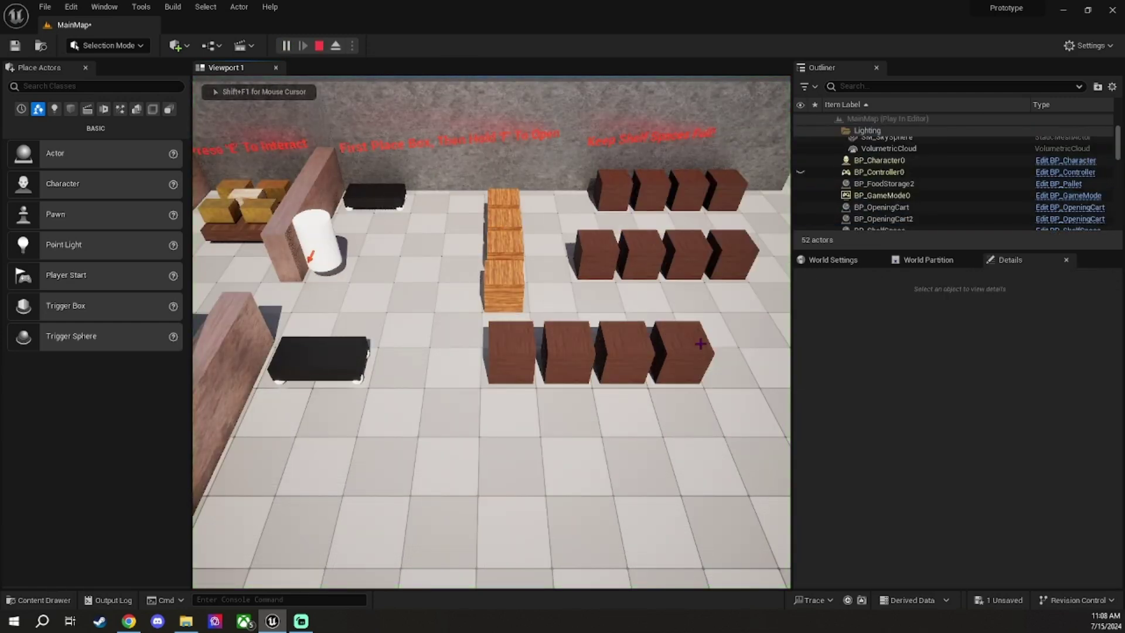
pyautogui.press('d')
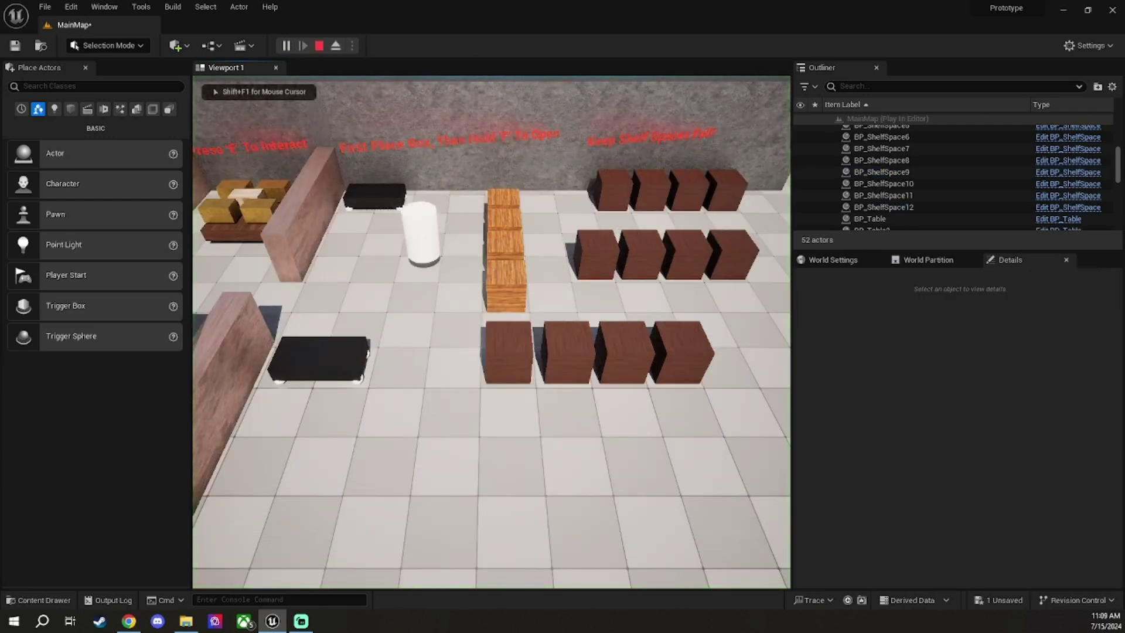
pyautogui.press('Escape')
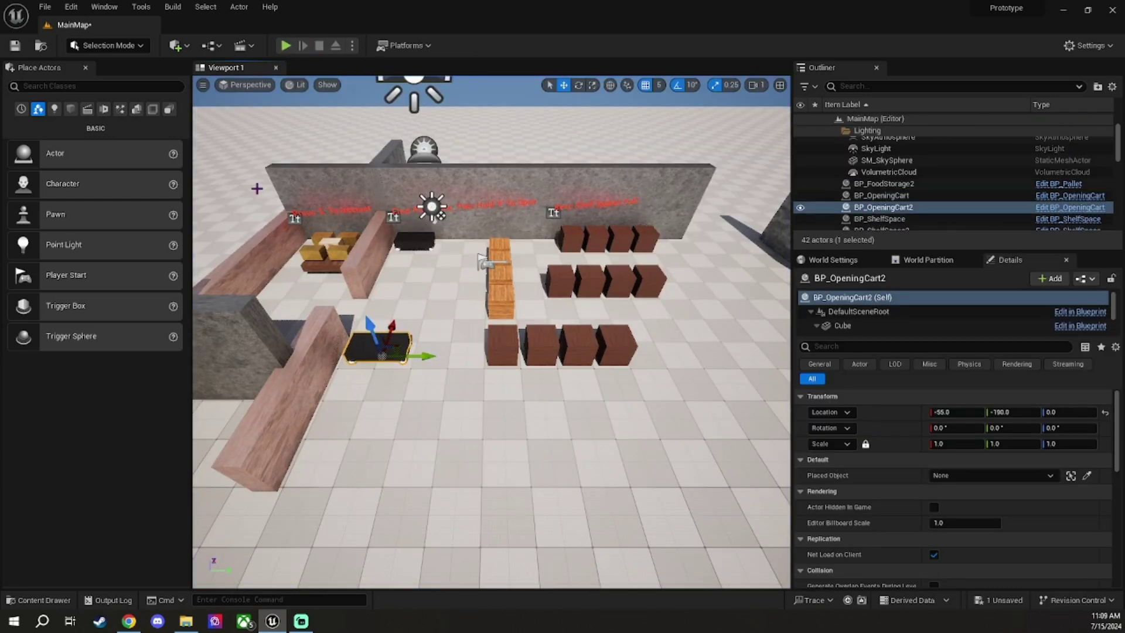
# - Inspect the opening cart's Blueprint, then return to the level and start a playtest
pyautogui.click(1055, 207)
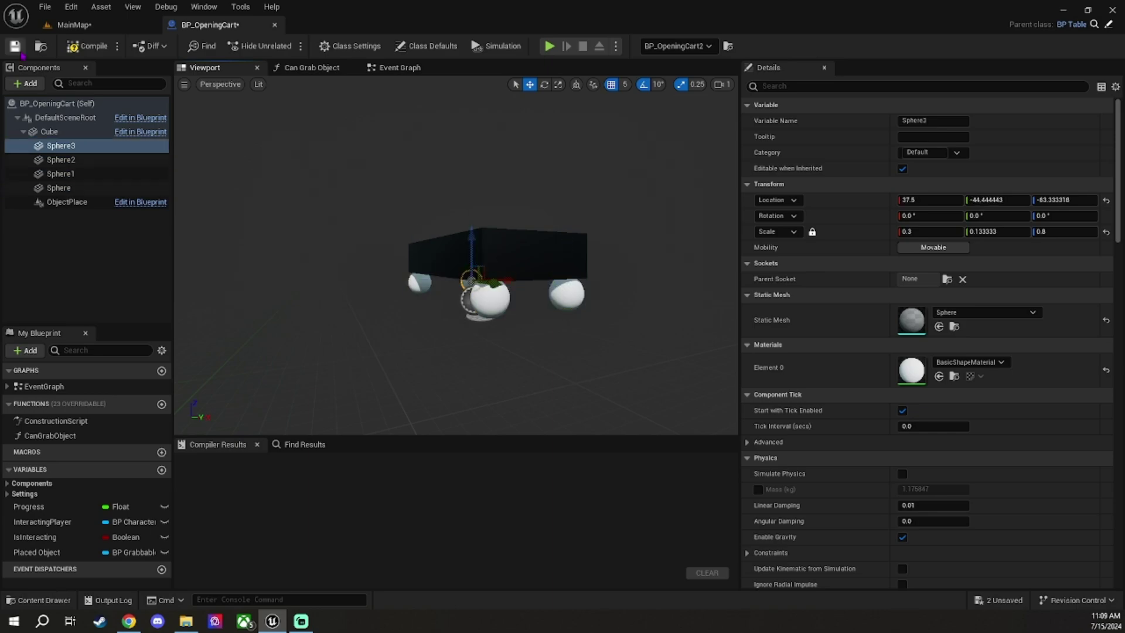
pyautogui.click(73, 24)
pyautogui.moveTo(481, 261); pyautogui.dragTo(420, 334, button='right')
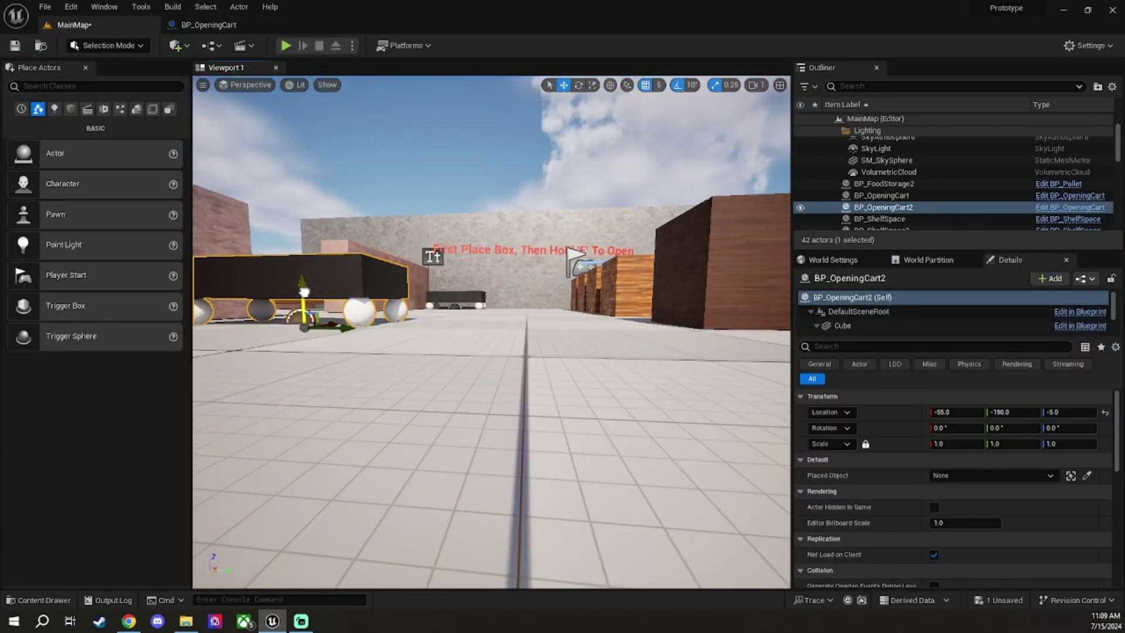
pyautogui.hotkey('alt', 'p')
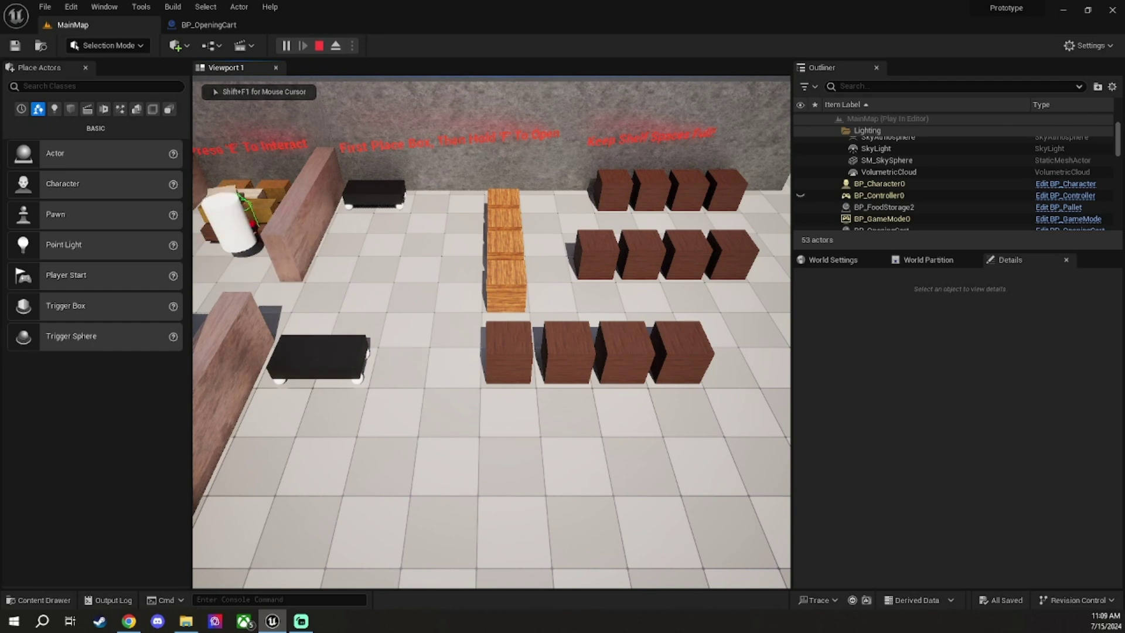
# - Walk to the shelves placing boxes, then stop the playtest to return to the editor
pyautogui.press('e')
pyautogui.press('e')
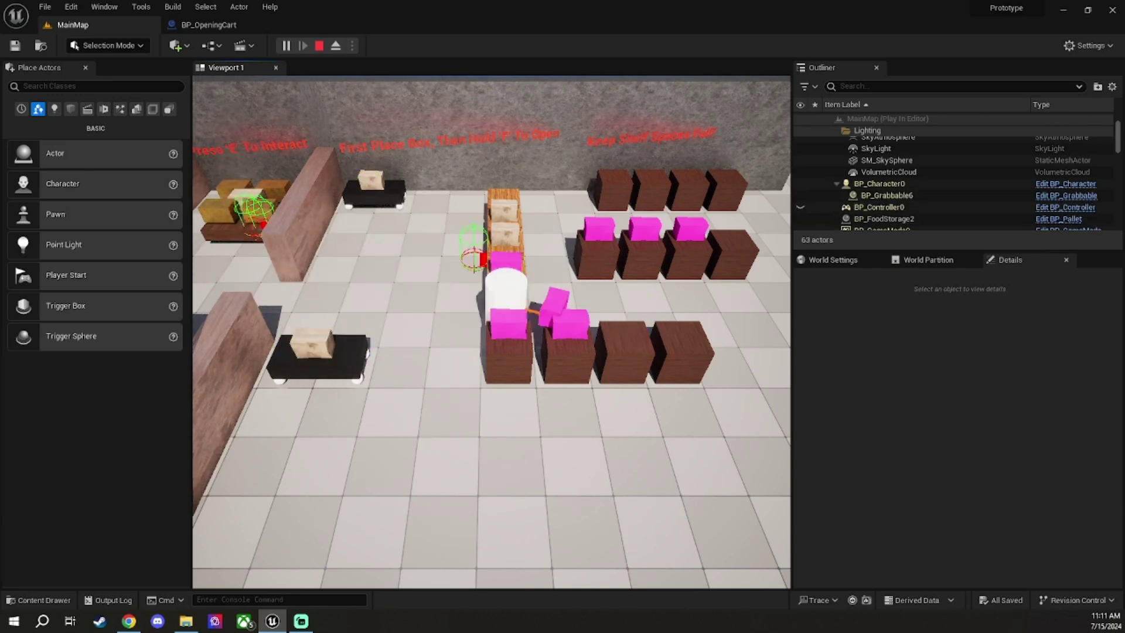
pyautogui.press('Escape')
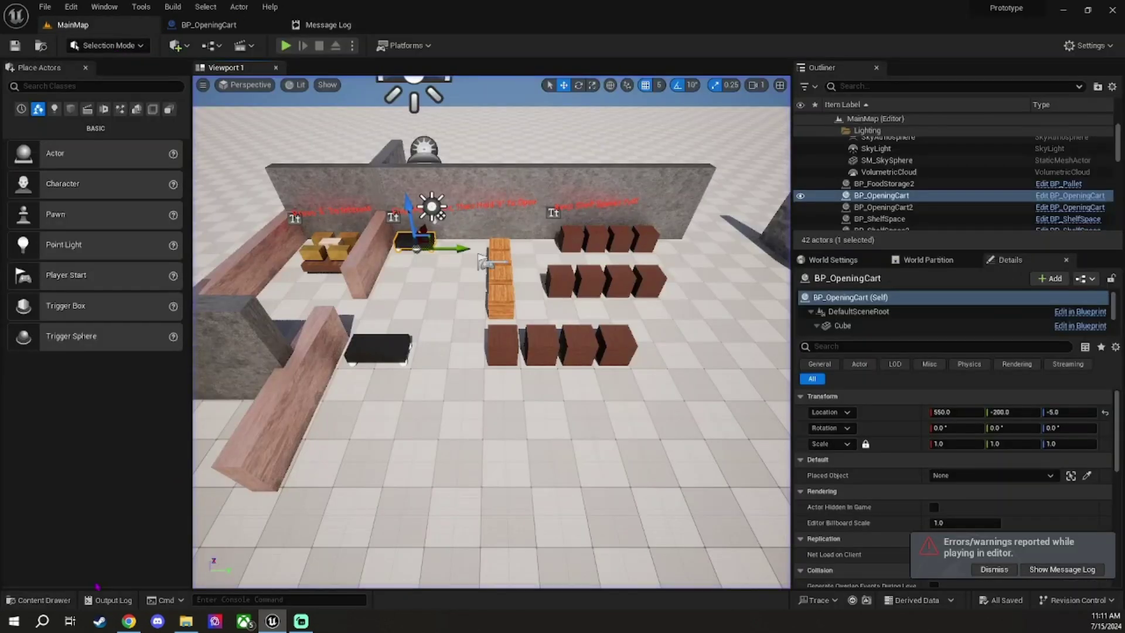
# - Open BP_Pallet's Event Graph and undo the recent edits around the PlacedObject getter
pyautogui.doubleClick(482, 260)
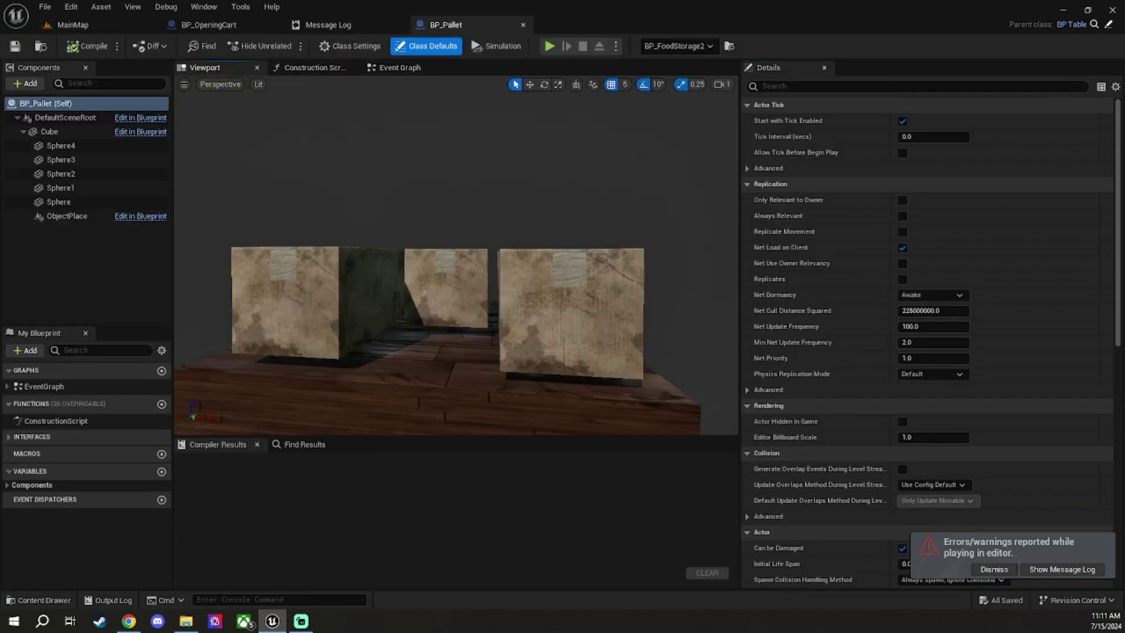
pyautogui.click(400, 68)
pyautogui.click(316, 240)
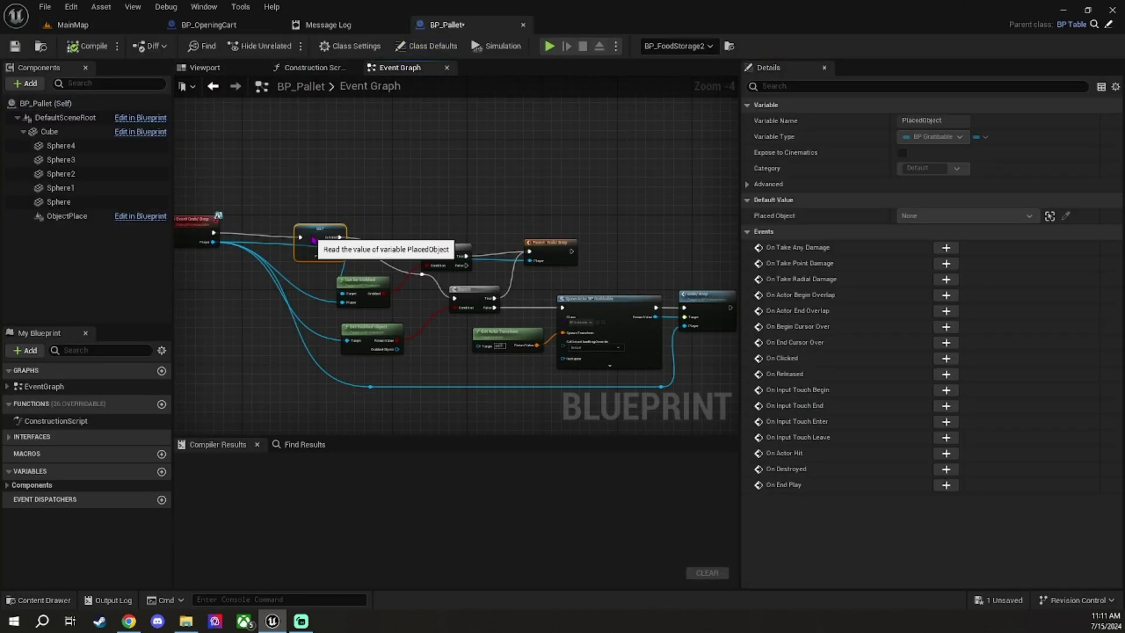
pyautogui.hotkey('ctrl', 'z')
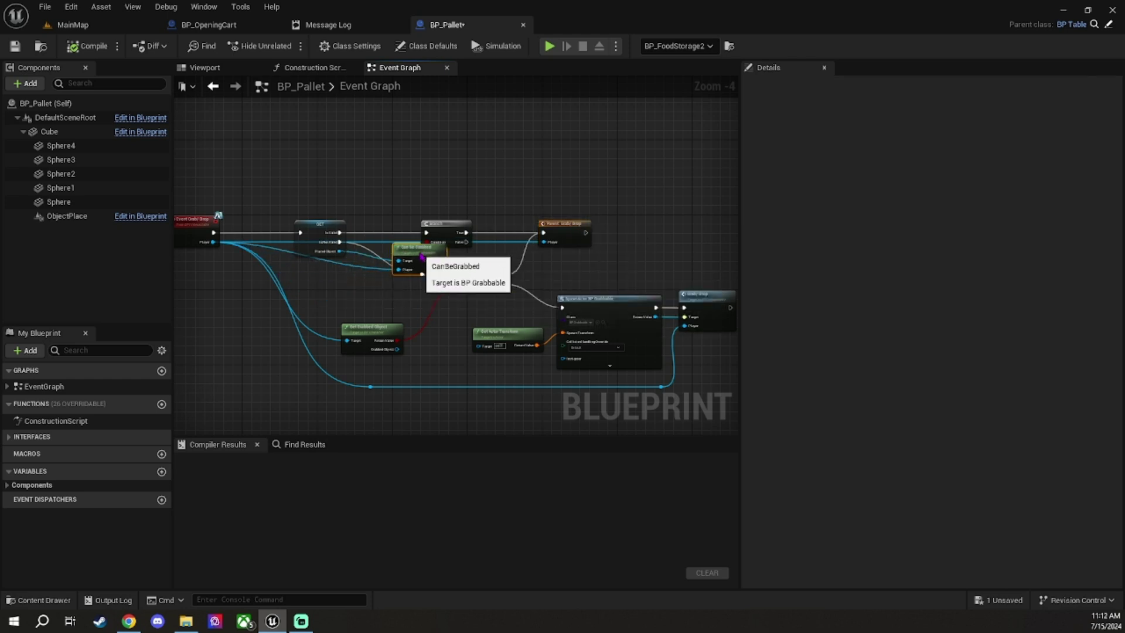
pyautogui.scroll(1, 447, 286)
pyautogui.hotkey('ctrl', 'z')
pyautogui.hotkey('ctrl', 'z')
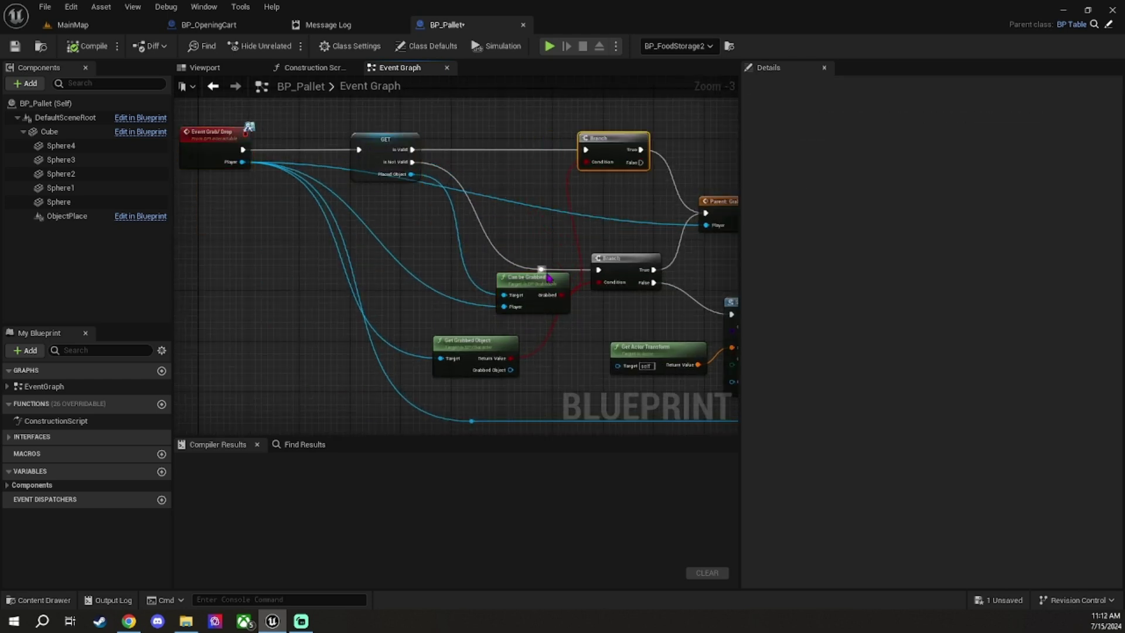
pyautogui.hotkey('ctrl', 'z')
pyautogui.hotkey('ctrl', 'z')
pyautogui.hotkey('ctrl', 'z')
pyautogui.hotkey('ctrl', 'z')
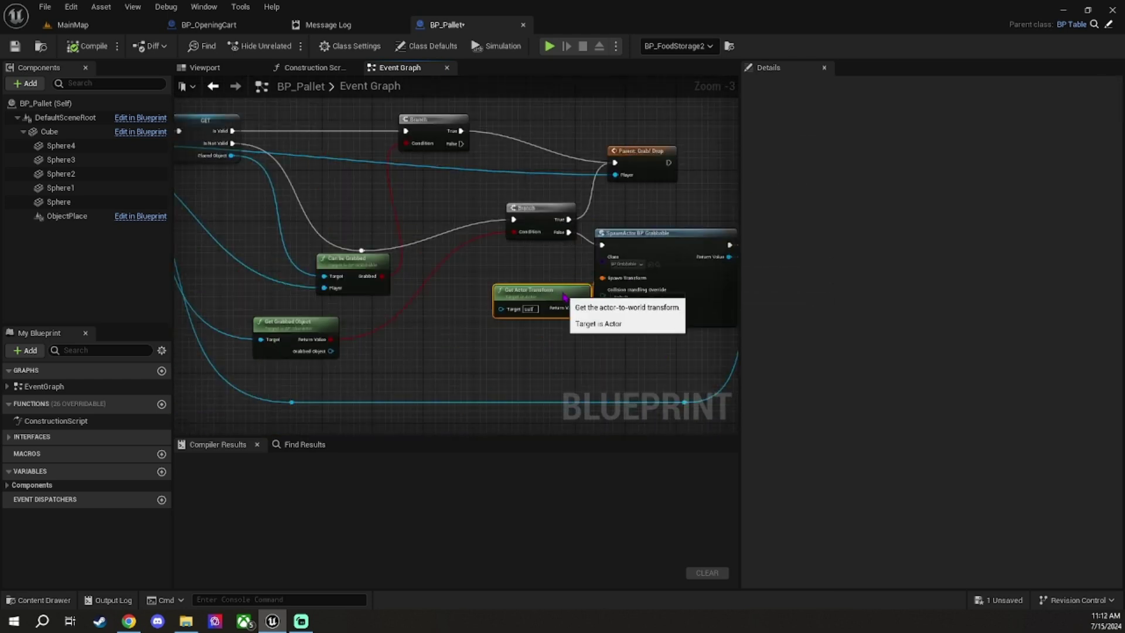
pyautogui.hotkey('ctrl', 'z')
pyautogui.hotkey('ctrl', 'z')
pyautogui.hotkey('ctrl', 'z')
pyautogui.hotkey('ctrl', 'z')
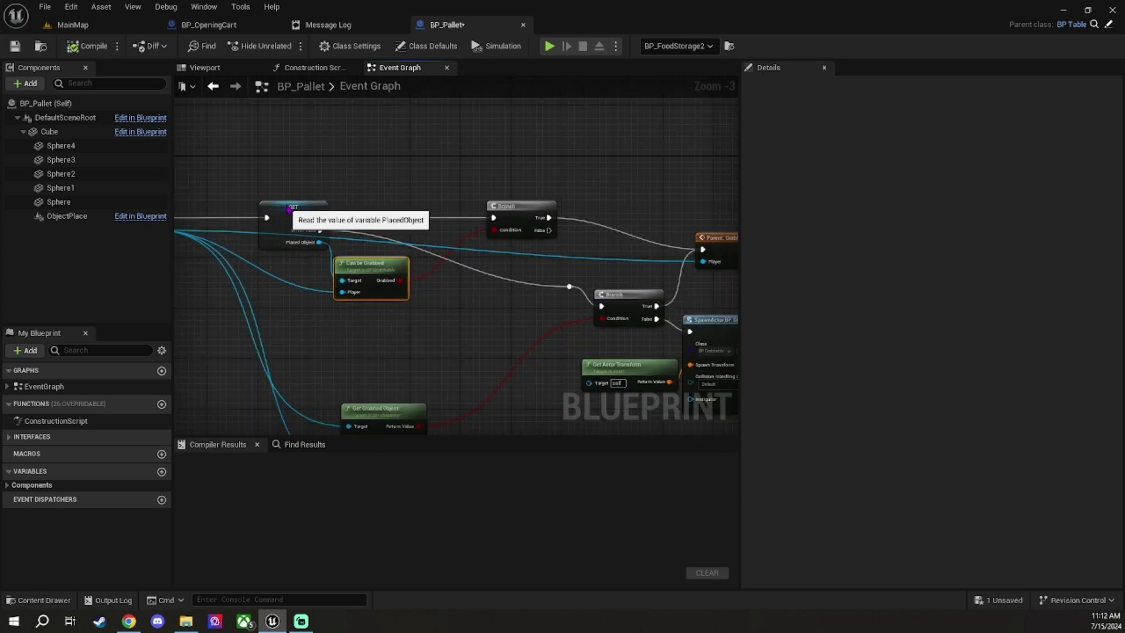
pyautogui.hotkey('ctrl', 'z')
pyautogui.hotkey('ctrl', 'z')
pyautogui.hotkey('ctrl', 'z')
pyautogui.hotkey('ctrl', 'z')
pyautogui.hotkey('ctrl', 'z')
pyautogui.hotkey('ctrl', 'z')
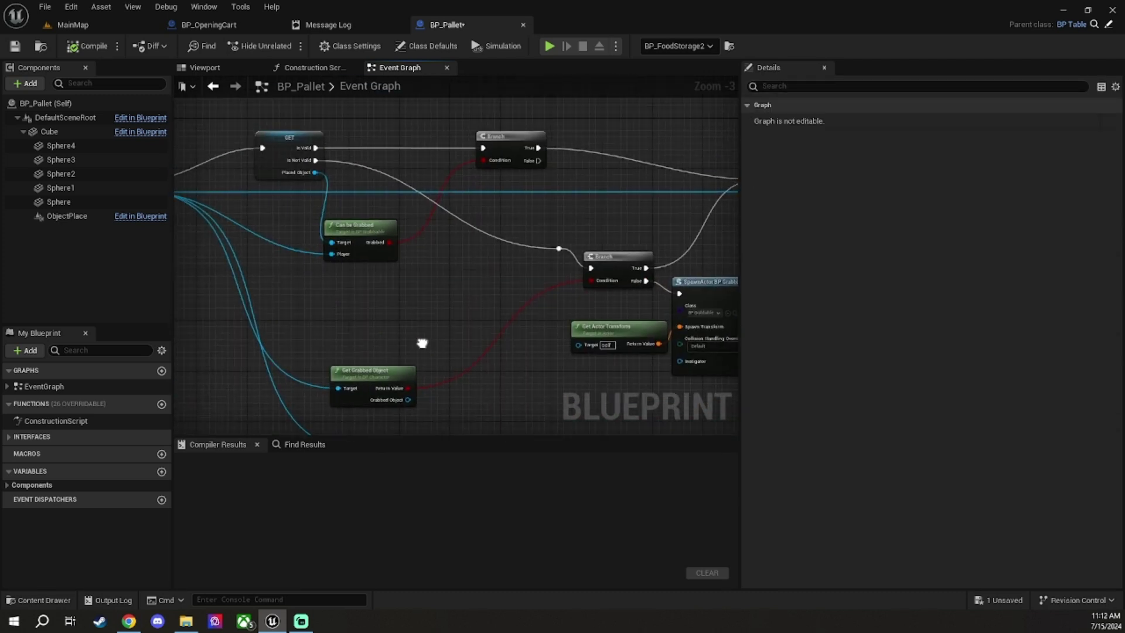
pyautogui.hotkey('ctrl', 'z')
pyautogui.scroll(-1, 266, 150)
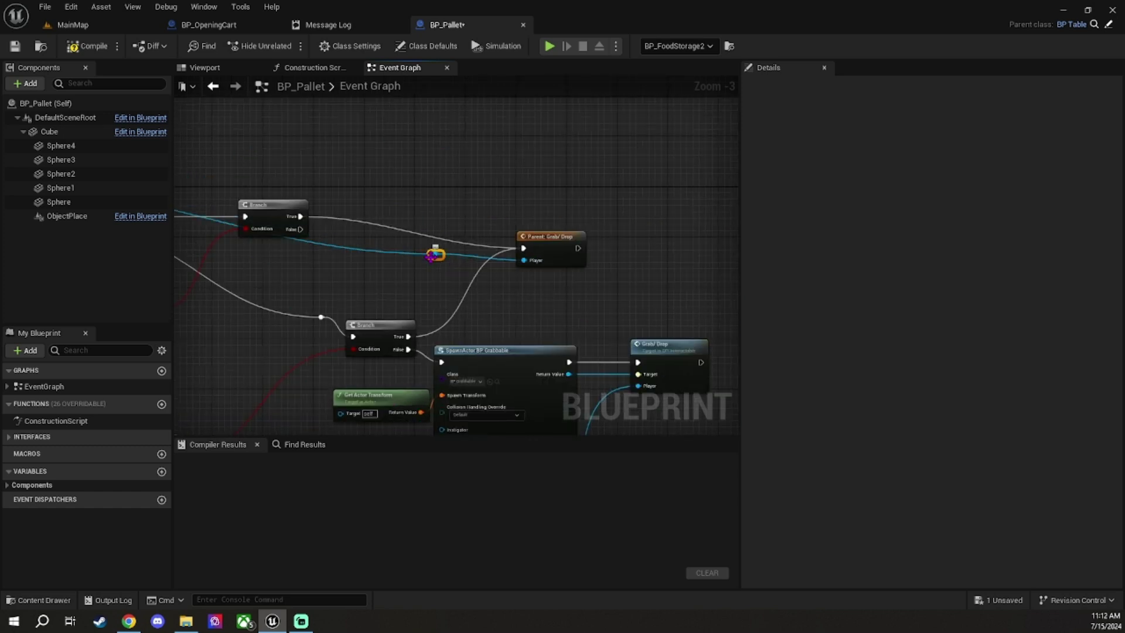
# - Straighten the grab/drop node layout and compile and save BP_Pallet with F7
pyautogui.moveTo(267, 150); pyautogui.dragTo(625, 179)
pyautogui.hotkey('ctrl', 'z')
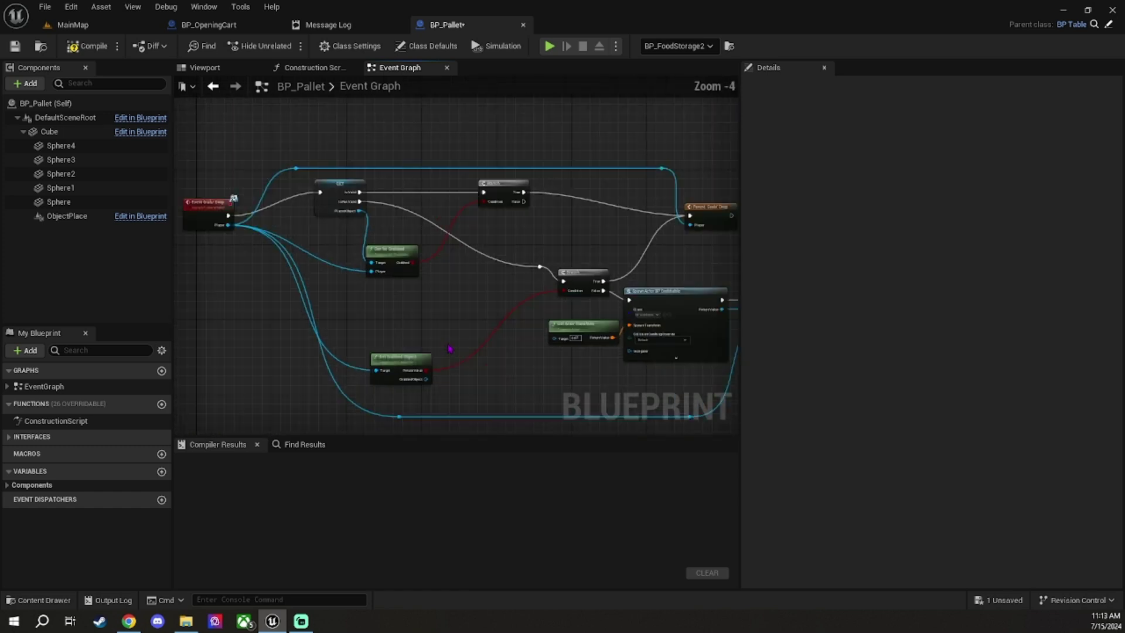
pyautogui.hotkey('ctrl', 'z')
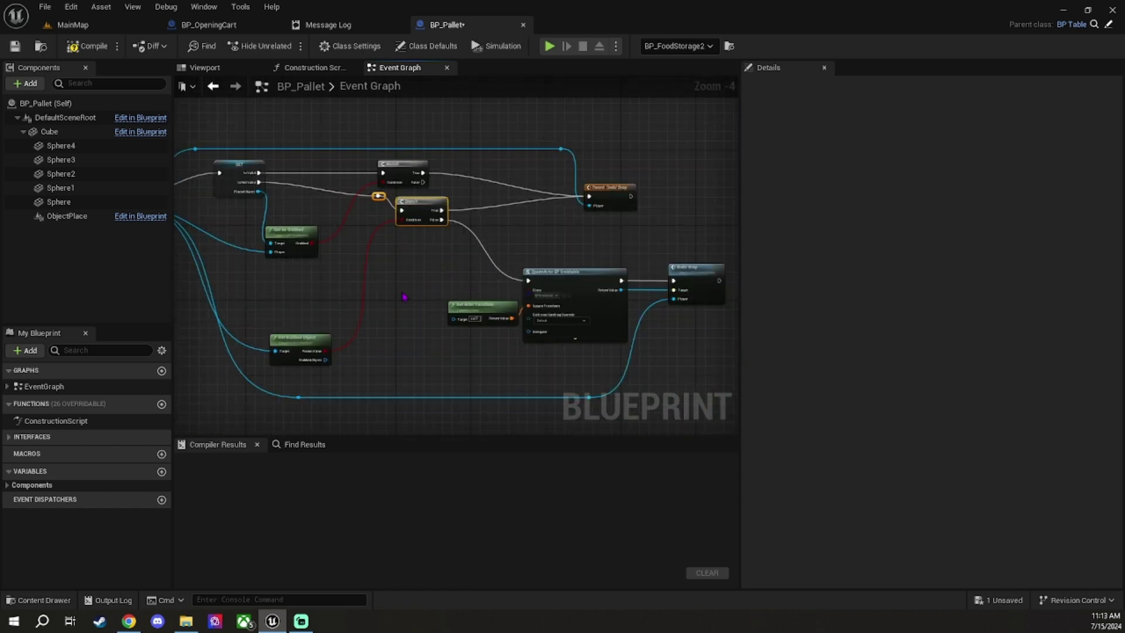
pyautogui.hotkey('ctrl', 'z')
pyautogui.hotkey('ctrl', 'z')
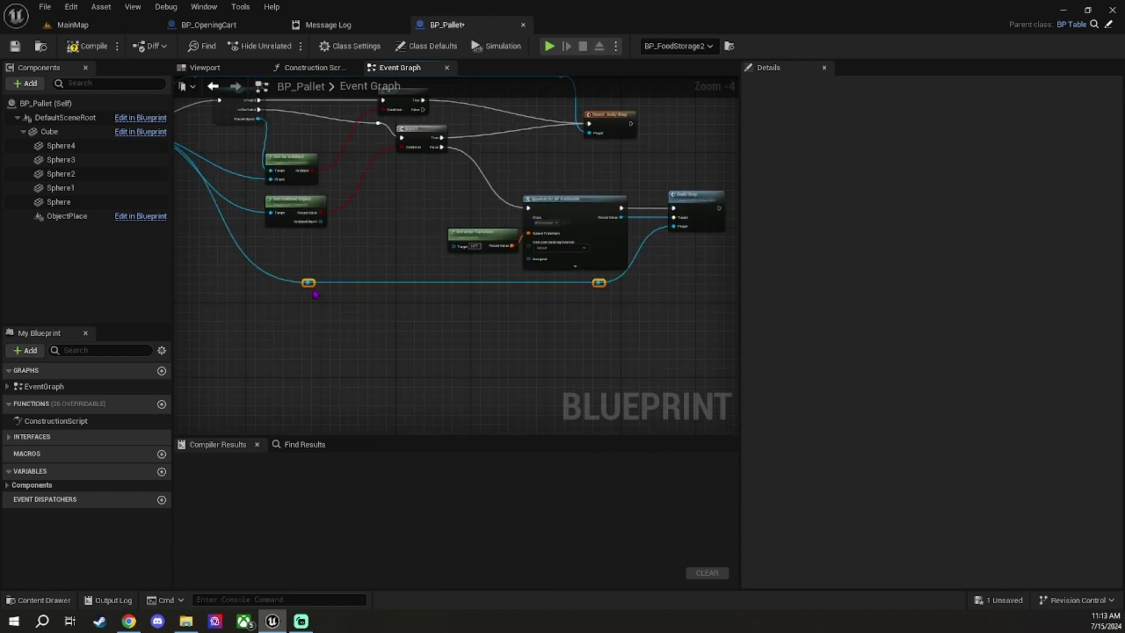
pyautogui.scroll(1, 419, 350)
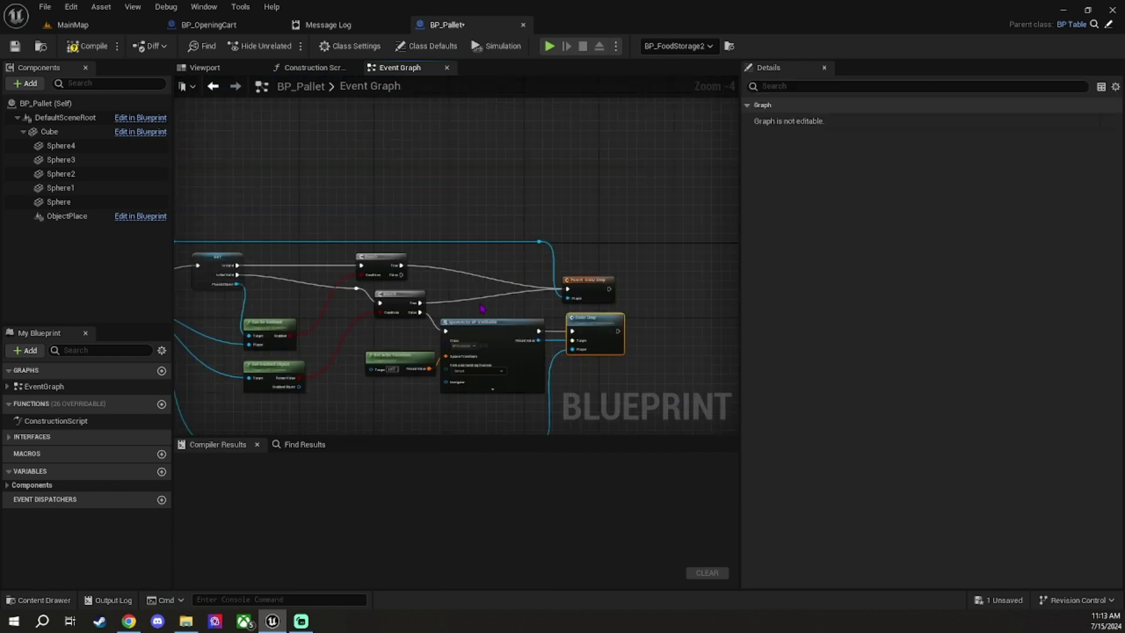
pyautogui.press('F7')
pyautogui.scroll(3, 419, 350)
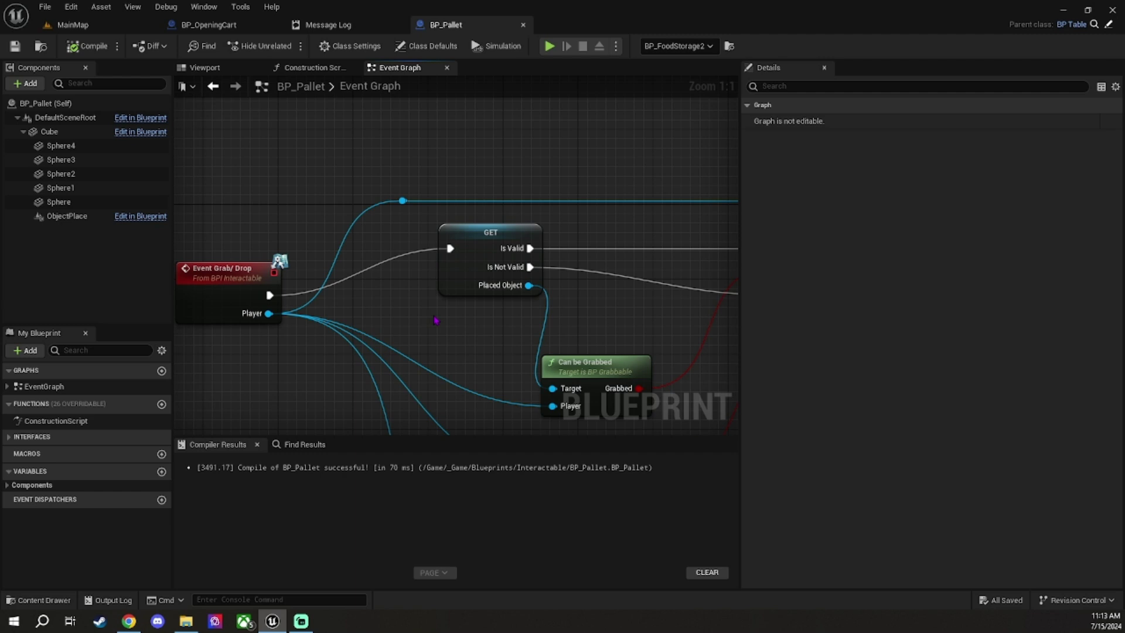
pyautogui.scroll(-1, 436, 320)
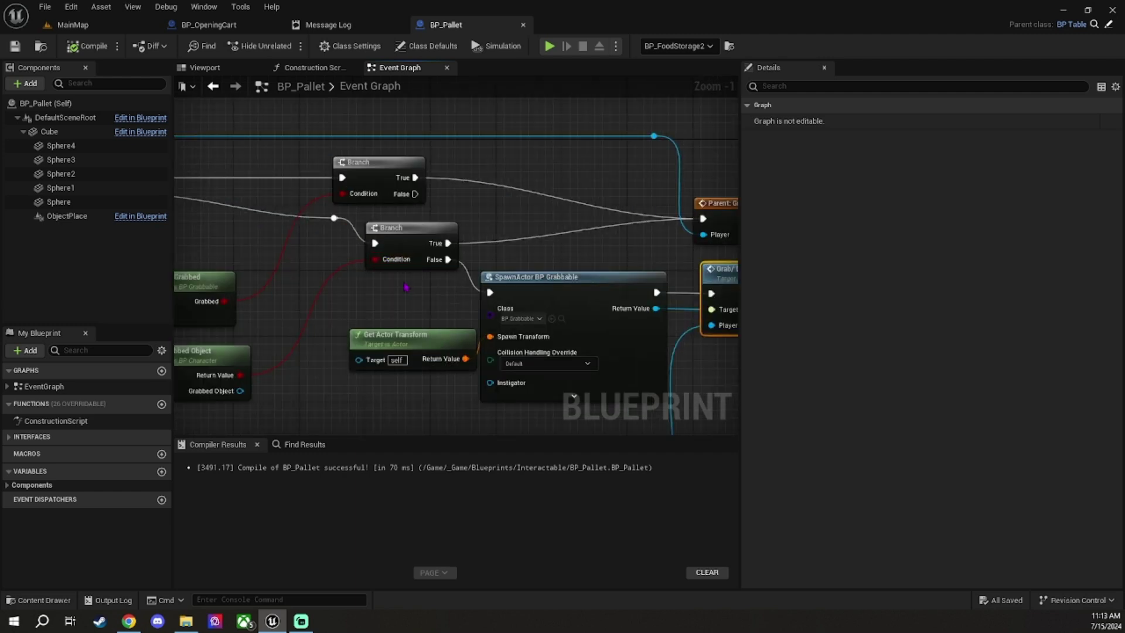
pyautogui.moveTo(405, 287); pyautogui.dragTo(557, 314, button='right')
pyautogui.scroll(-1, 410, 264)
pyautogui.scroll(-1, 410, 264)
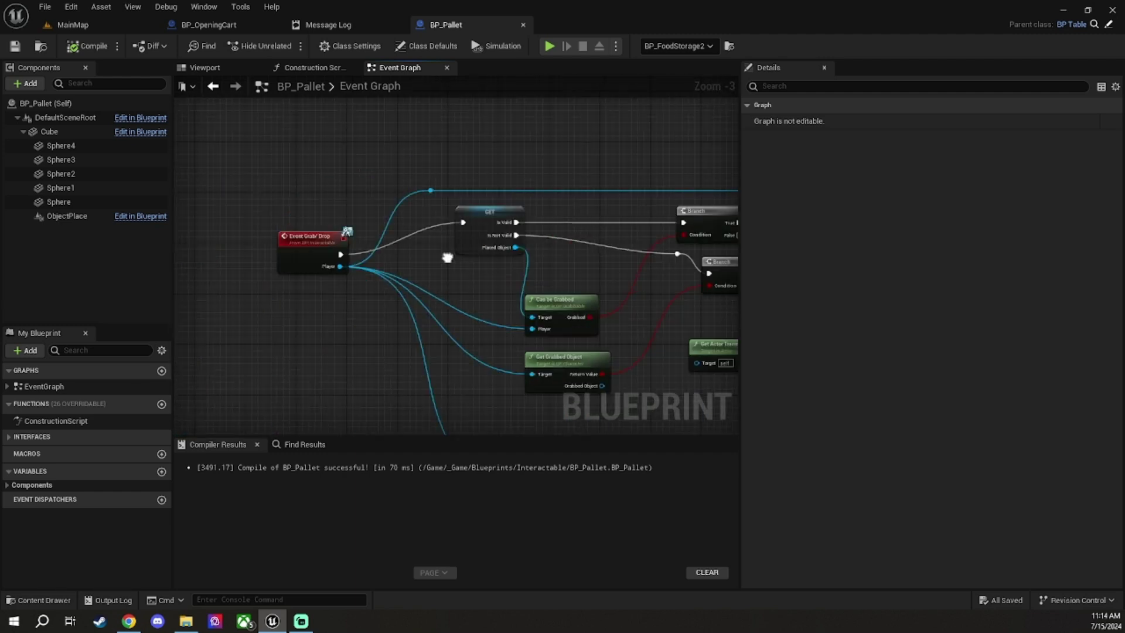
pyautogui.click(352, 223)
pyautogui.click(550, 46)
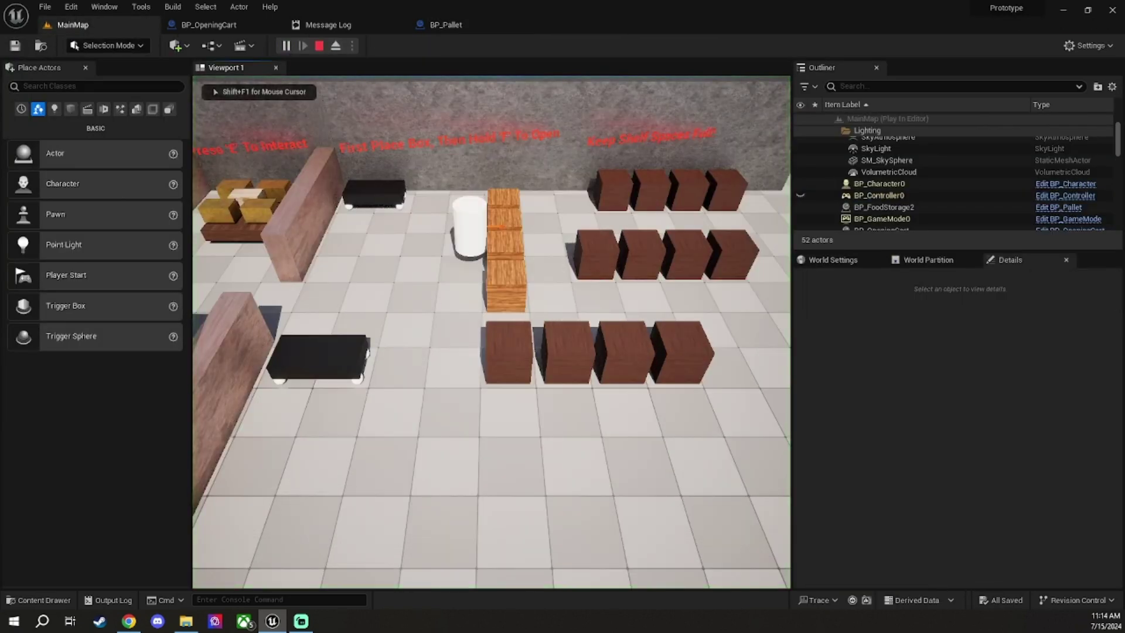
pyautogui.press('Escape')
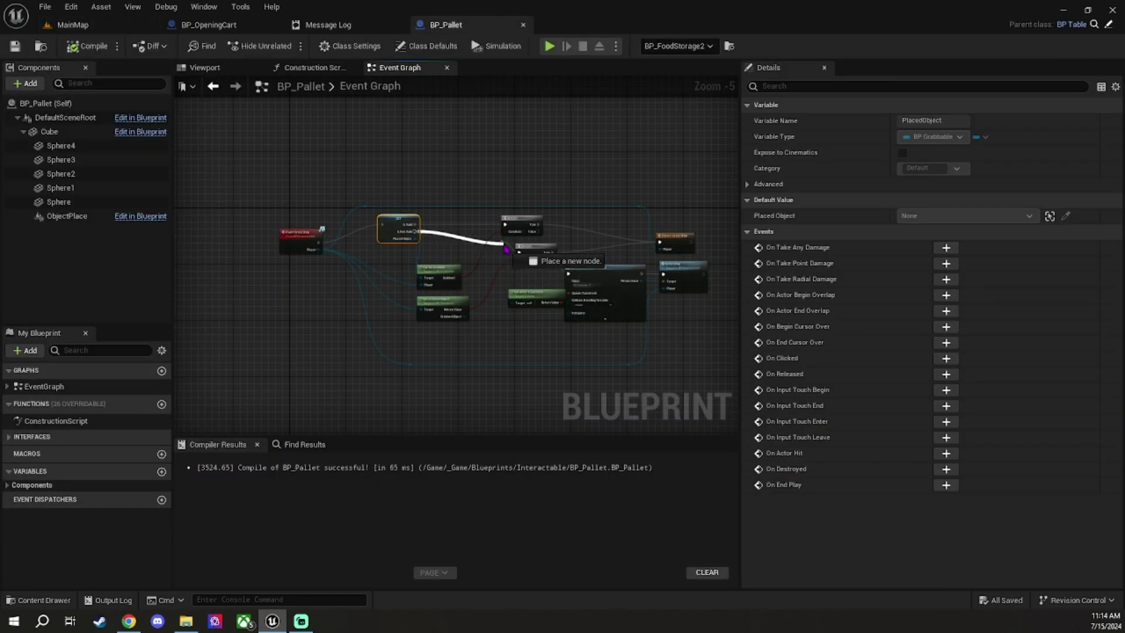
pyautogui.scroll(1, 633, 347)
pyautogui.scroll(2, 587, 351)
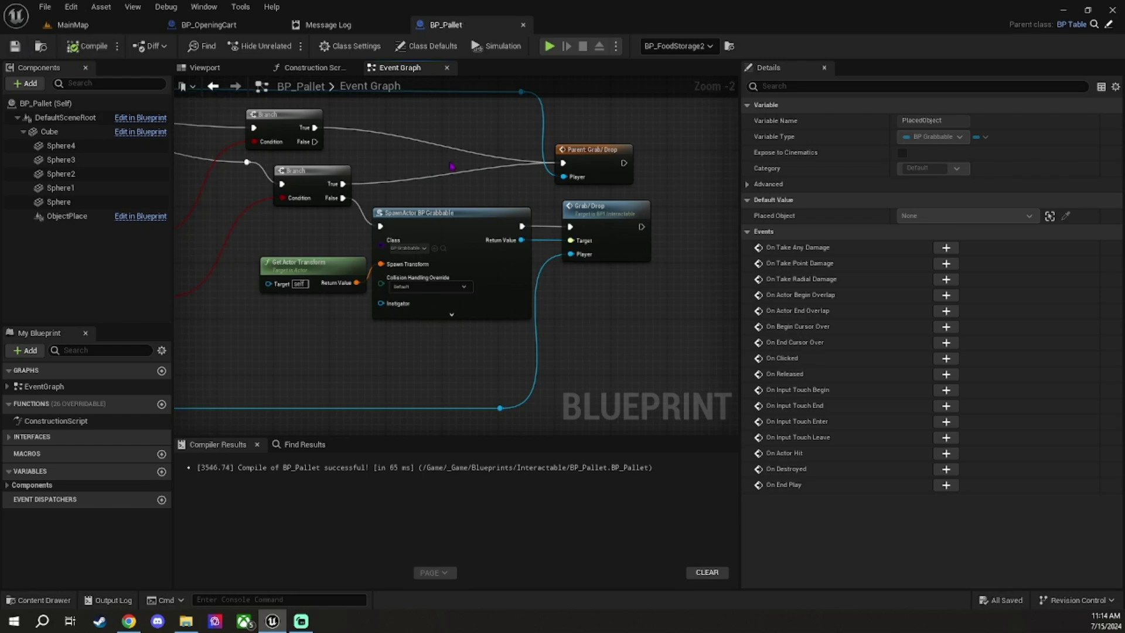
pyautogui.moveTo(521, 226); pyautogui.dragTo(426, 218, button='right')
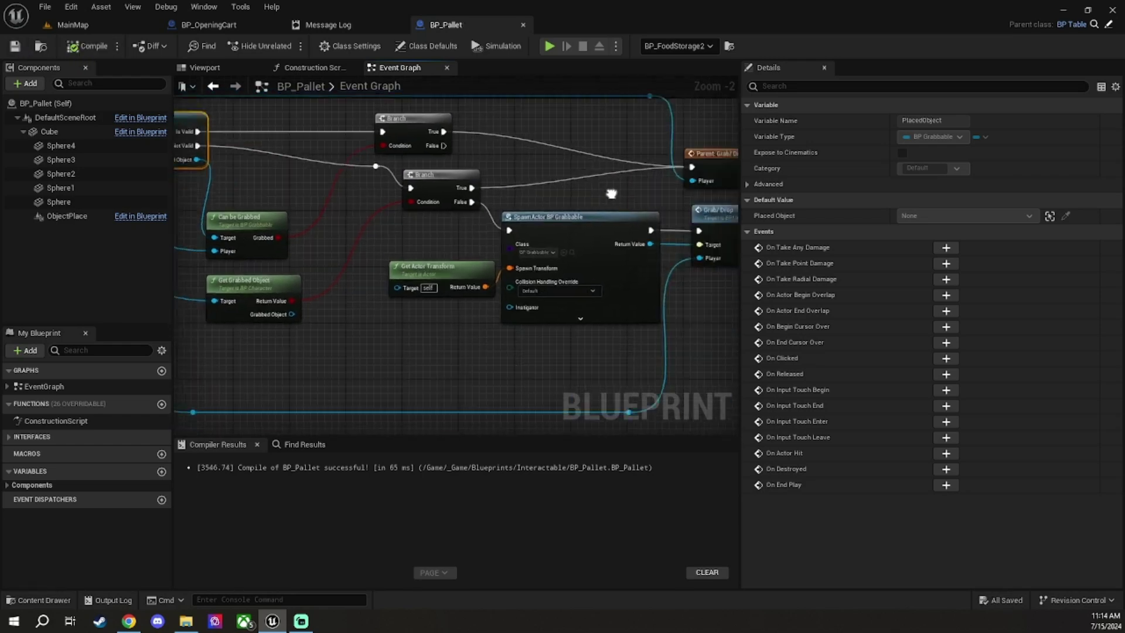
pyautogui.hotkey('alt', 'p')
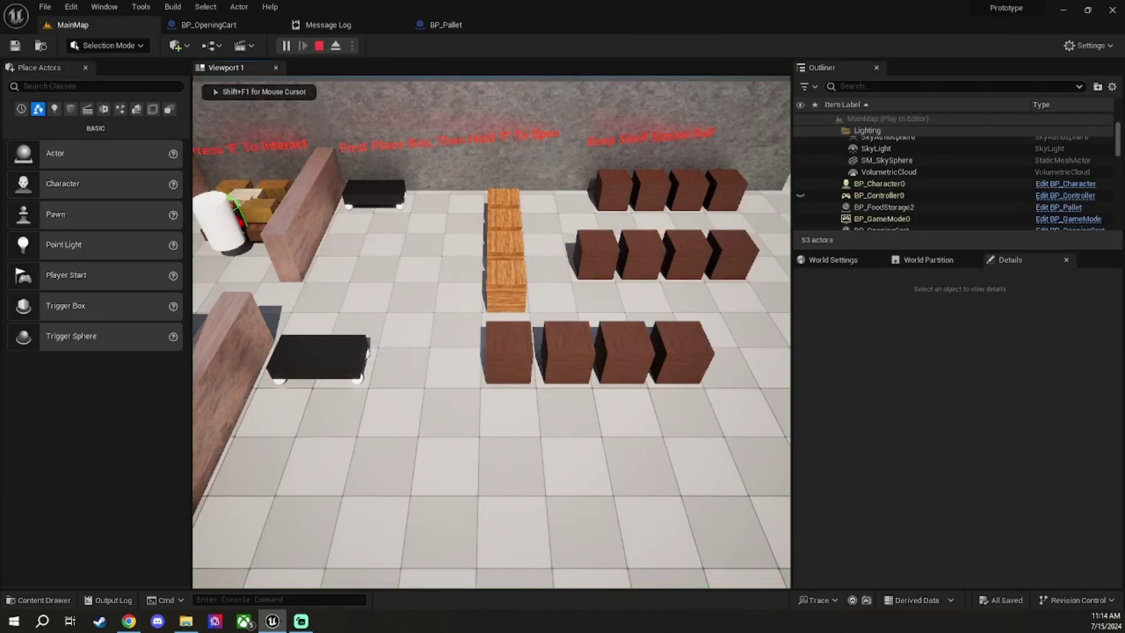
pyautogui.press('e')
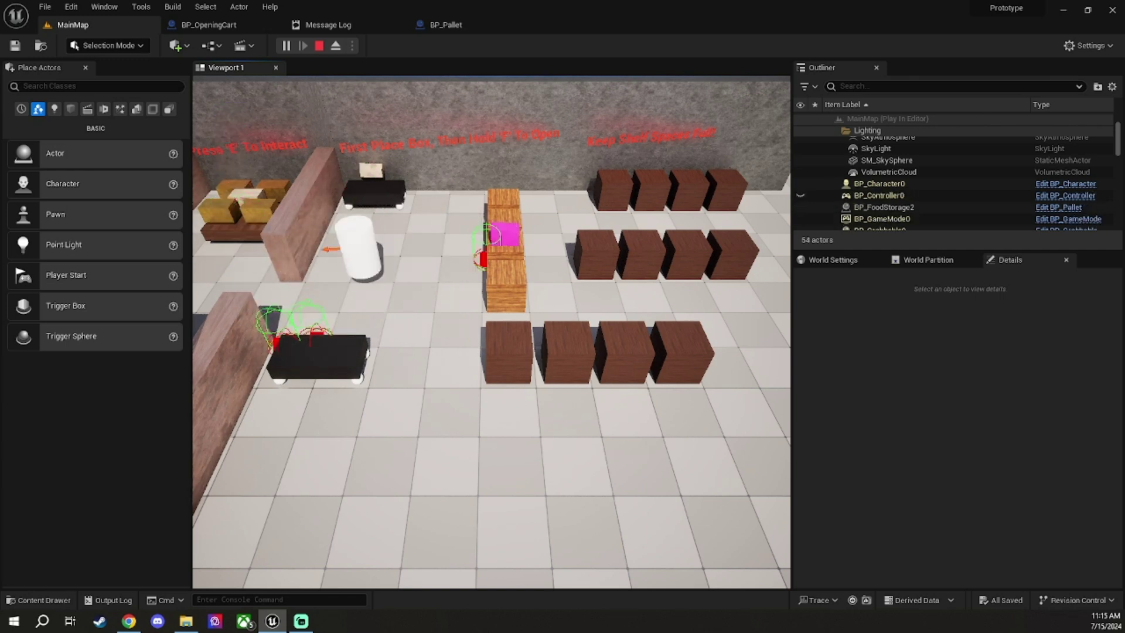
pyautogui.press('w')
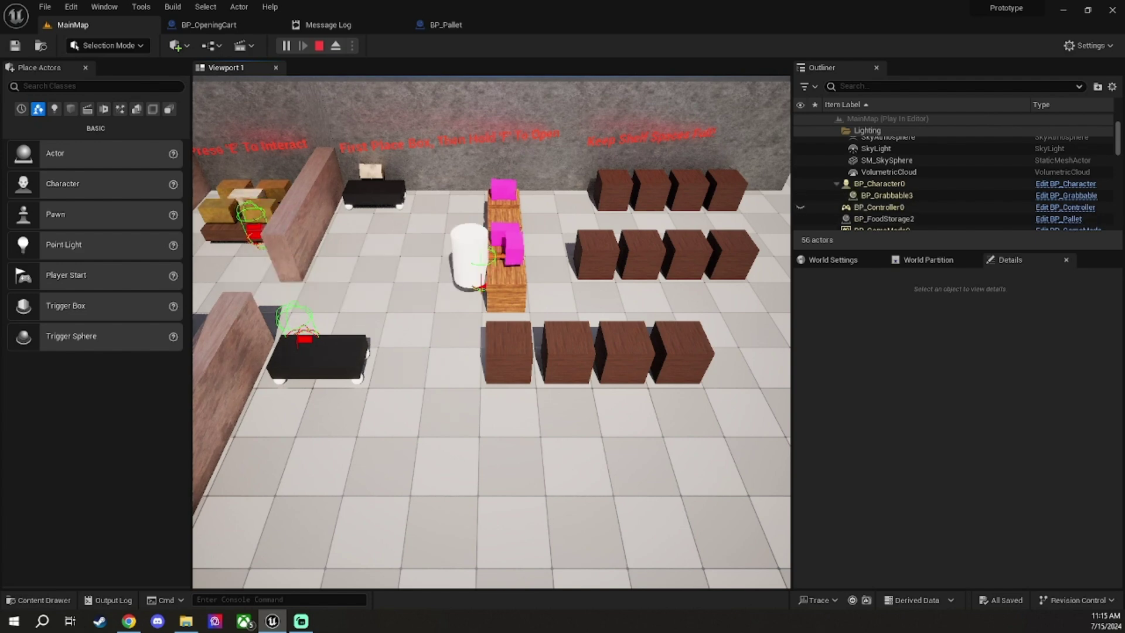
pyautogui.press('Escape')
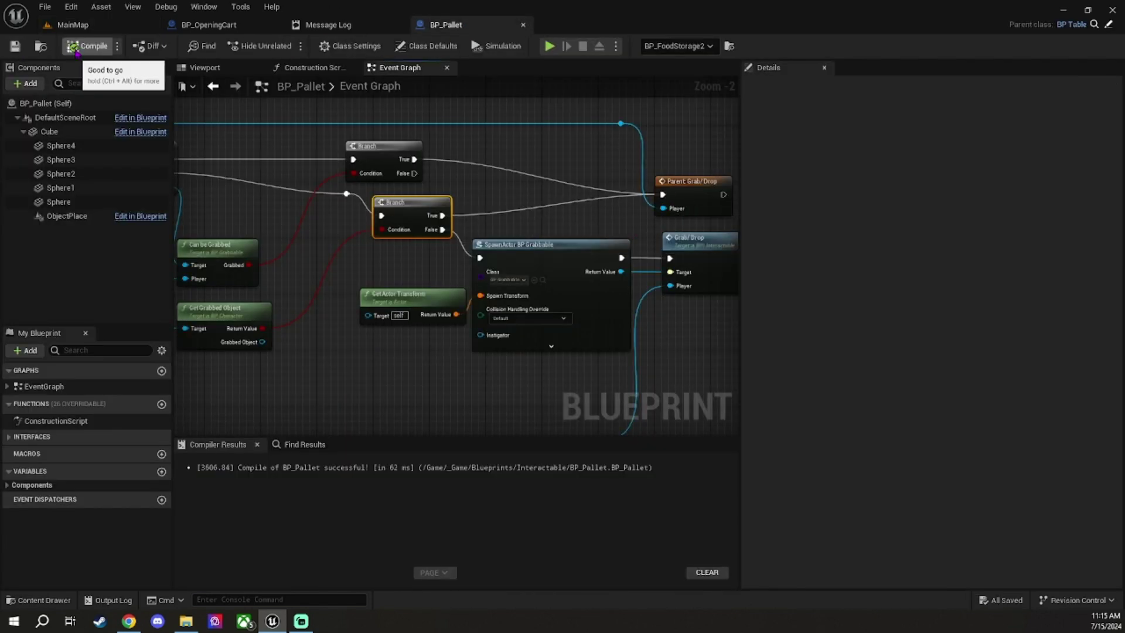
# - Set BP_NPC's Cylinder material to AnimSharingRed and compile and save the Blueprint
pyautogui.hotkey('ctrl', 'space')
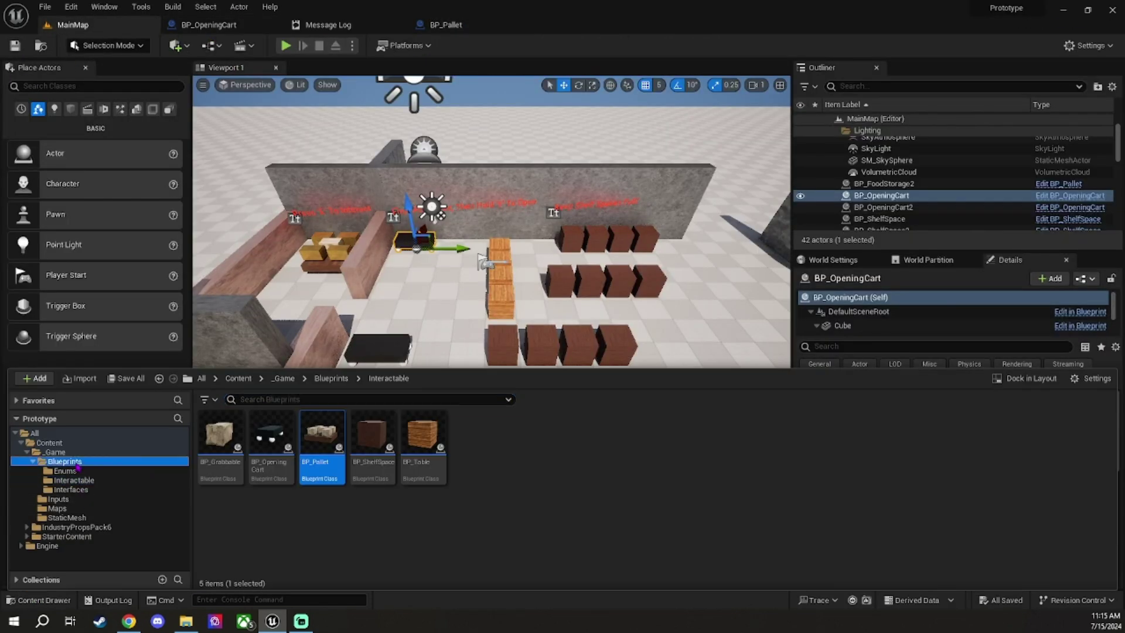
pyautogui.click(510, 424)
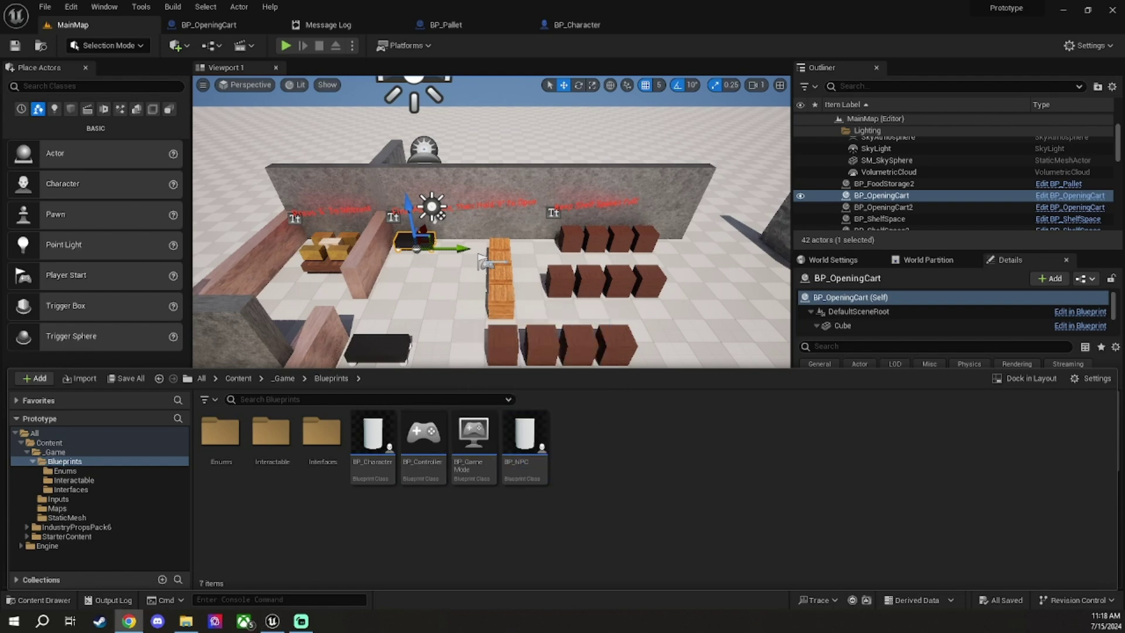
pyautogui.doubleClick(534, 462)
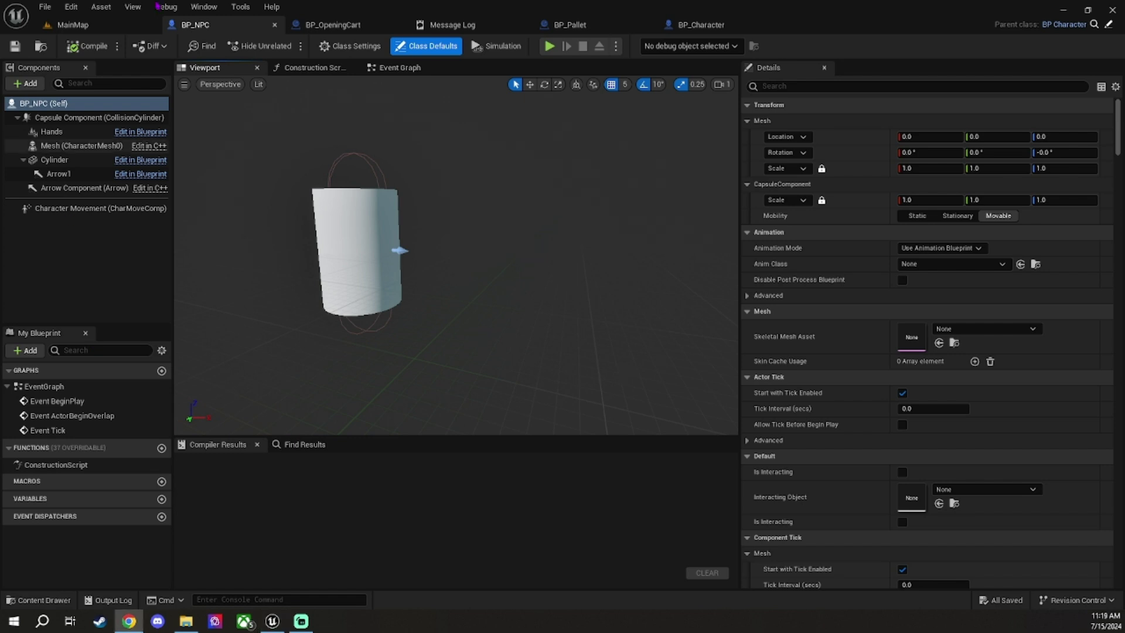
pyautogui.click(55, 159)
pyautogui.click(961, 363)
pyautogui.click(973, 276)
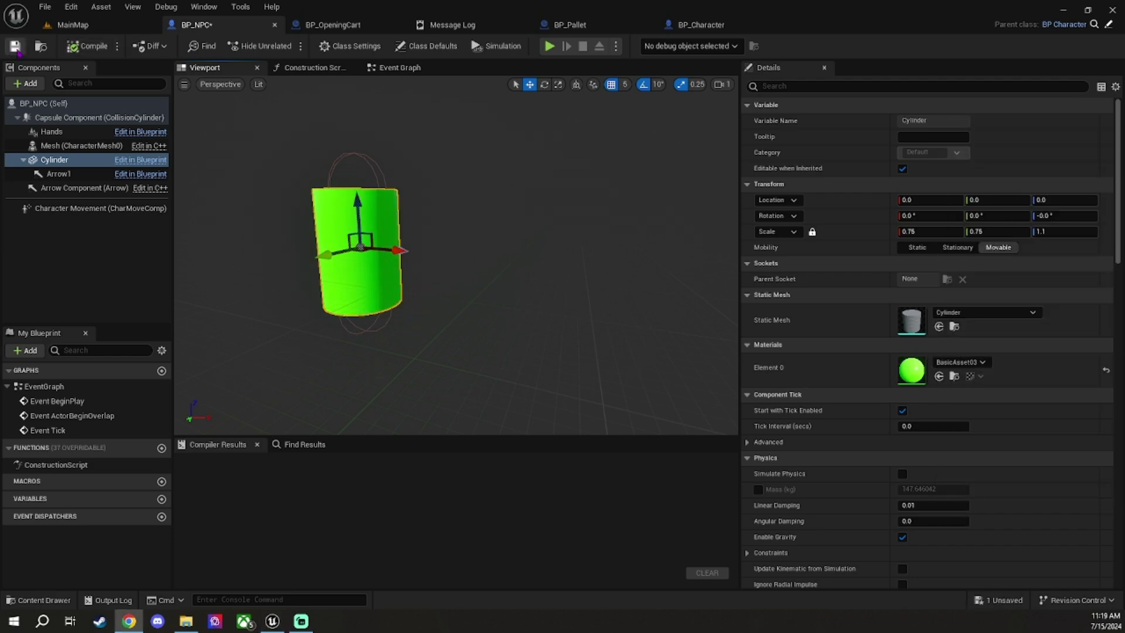
pyautogui.click(15, 46)
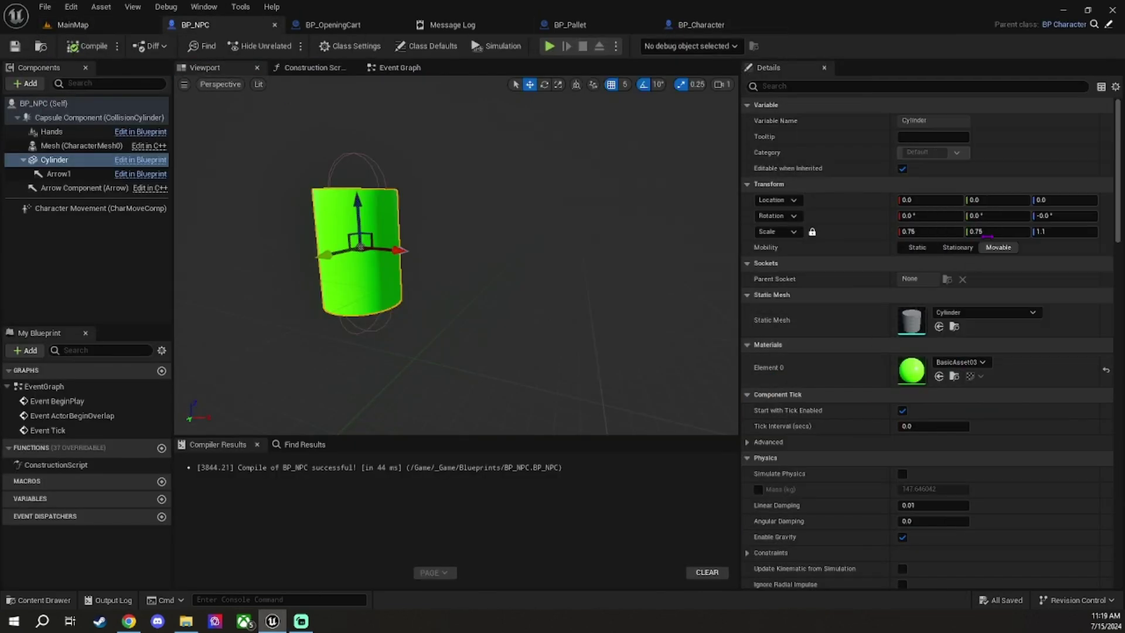
pyautogui.click(962, 362)
pyautogui.click(997, 226)
pyautogui.hotkey('ctrl', 's')
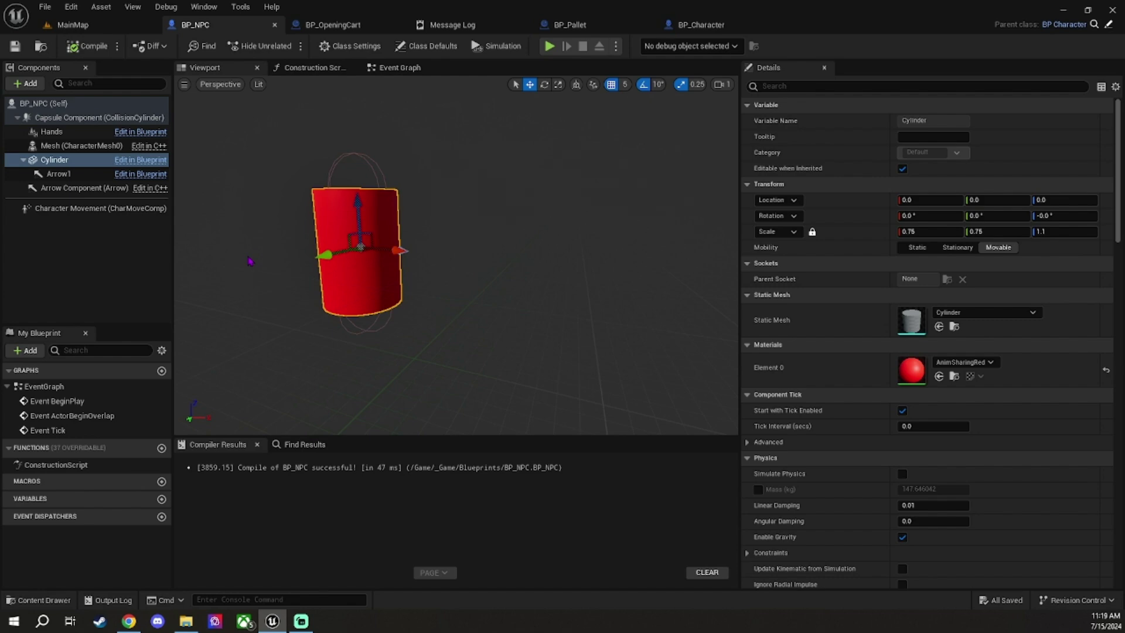
# - Place a BP_NPC in MainMap beside the brown crates and run a quick test play
pyautogui.click(72, 25)
pyautogui.click(39, 600)
pyautogui.moveTo(522, 447); pyautogui.dragTo(674, 296)
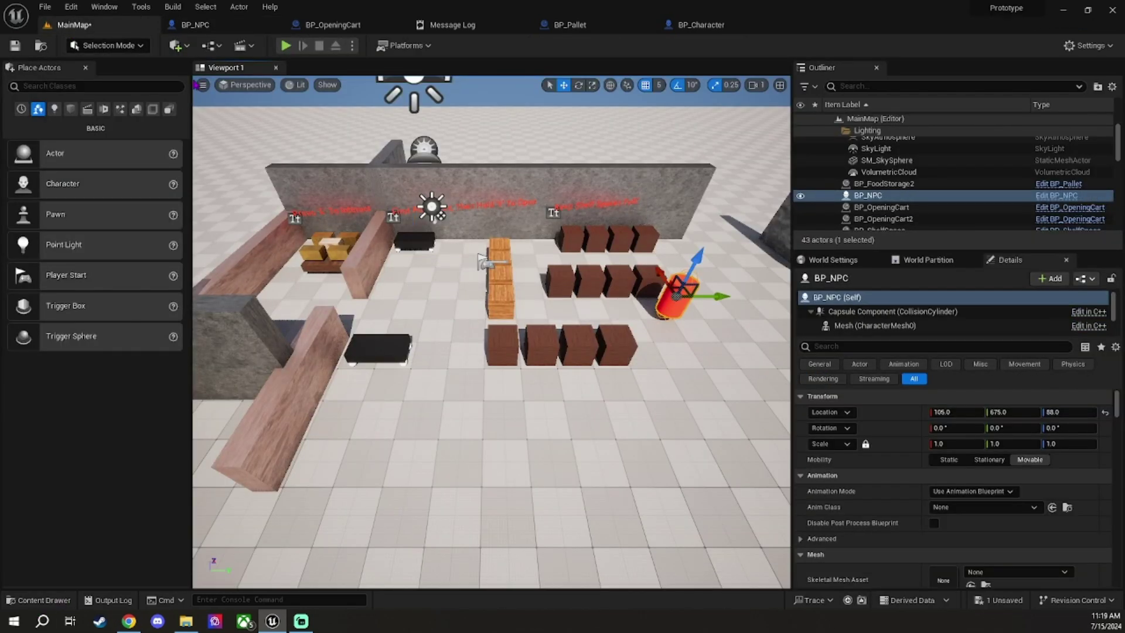
pyautogui.click(286, 45)
pyautogui.press('Escape')
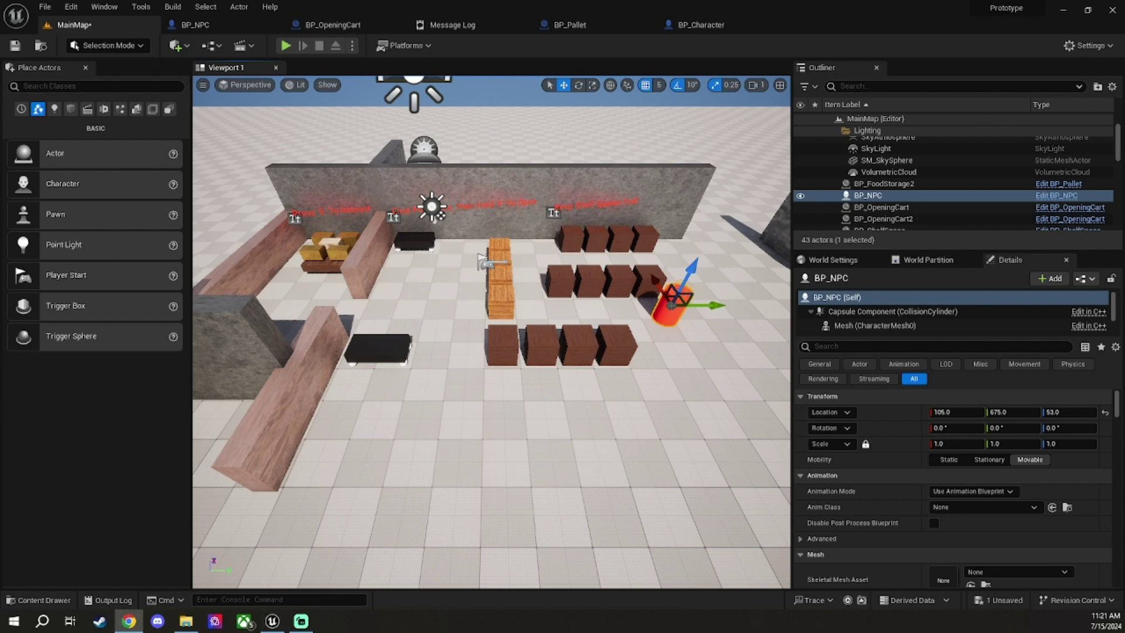
# - Add a Parent: BeginPlay call after Event BeginPlay in BP_NPC's Event Graph
pyautogui.click(195, 25)
pyautogui.click(400, 68)
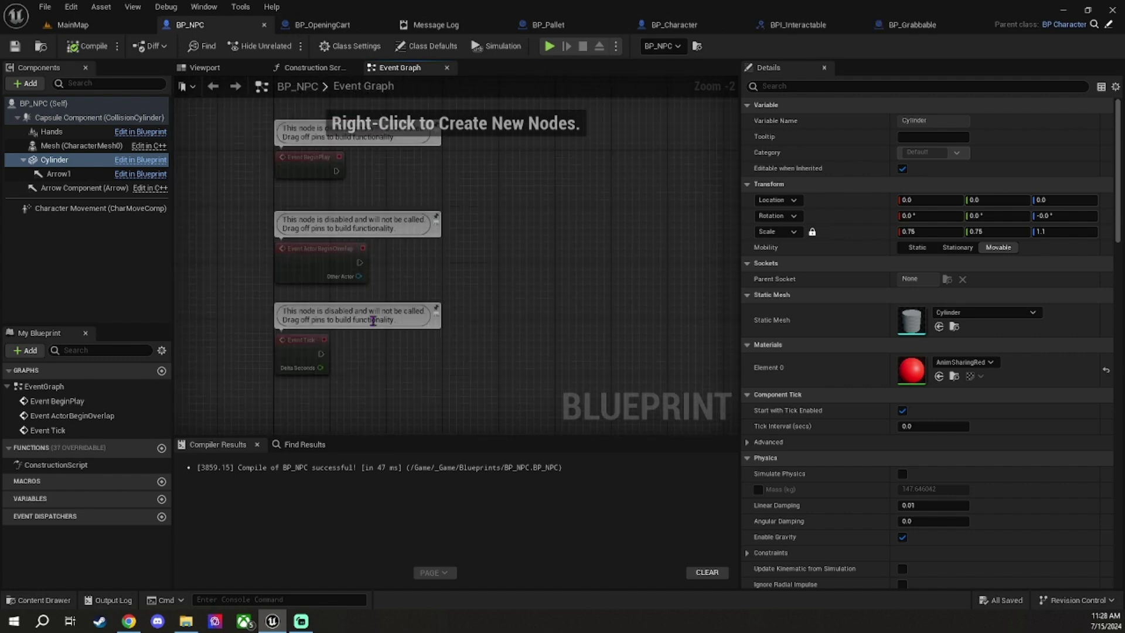
pyautogui.moveTo(358, 307); pyautogui.dragTo(402, 311)
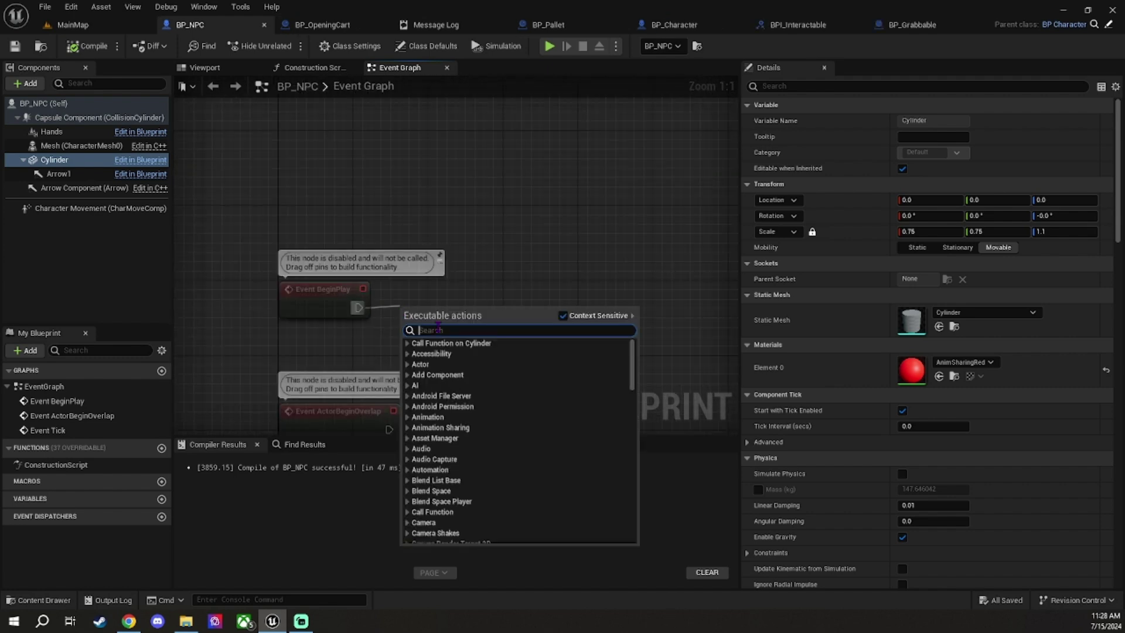
pyautogui.write('parent')
pyautogui.scroll(5, 577, 509)
pyautogui.click(457, 464)
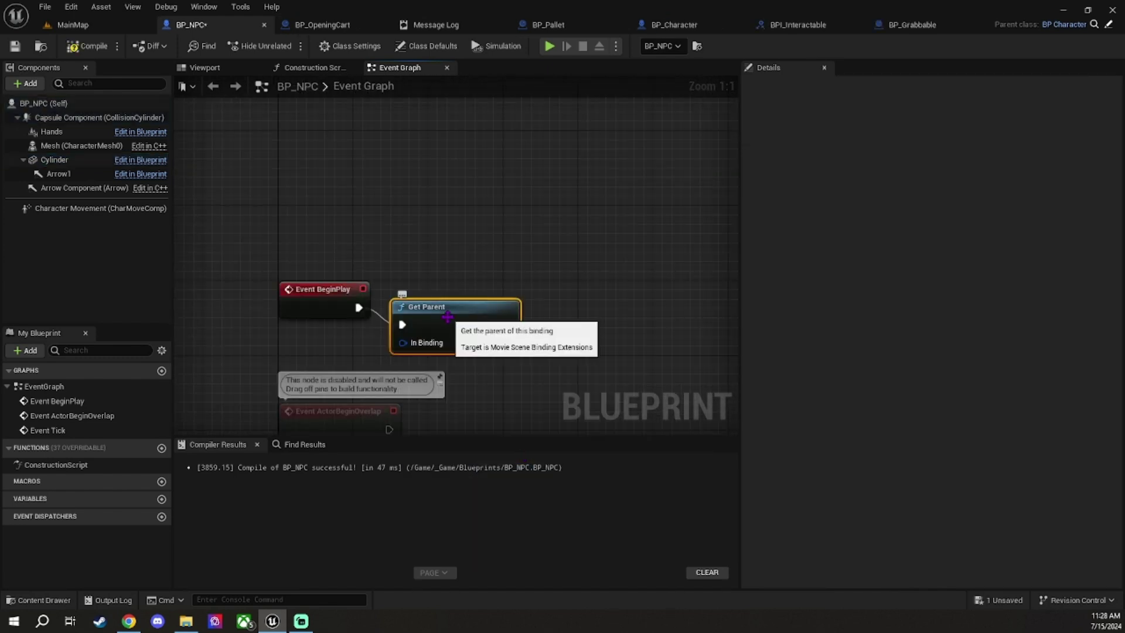
pyautogui.hotkey('ctrl', 'z')
pyautogui.rightClick(340, 306)
pyautogui.click(397, 402)
# - Add a Get All Actors with Interface node set to BPI_Interactable after Parent: BeginPlay
pyautogui.moveTo(467, 305)
pyautogui.mouseDown()
pyautogui.moveTo(521, 311)
pyautogui.moveTo(513, 305)
pyautogui.mouseUp()
pyautogui.press('Escape')
pyautogui.write('all actos wi')
pyautogui.click(586, 380)
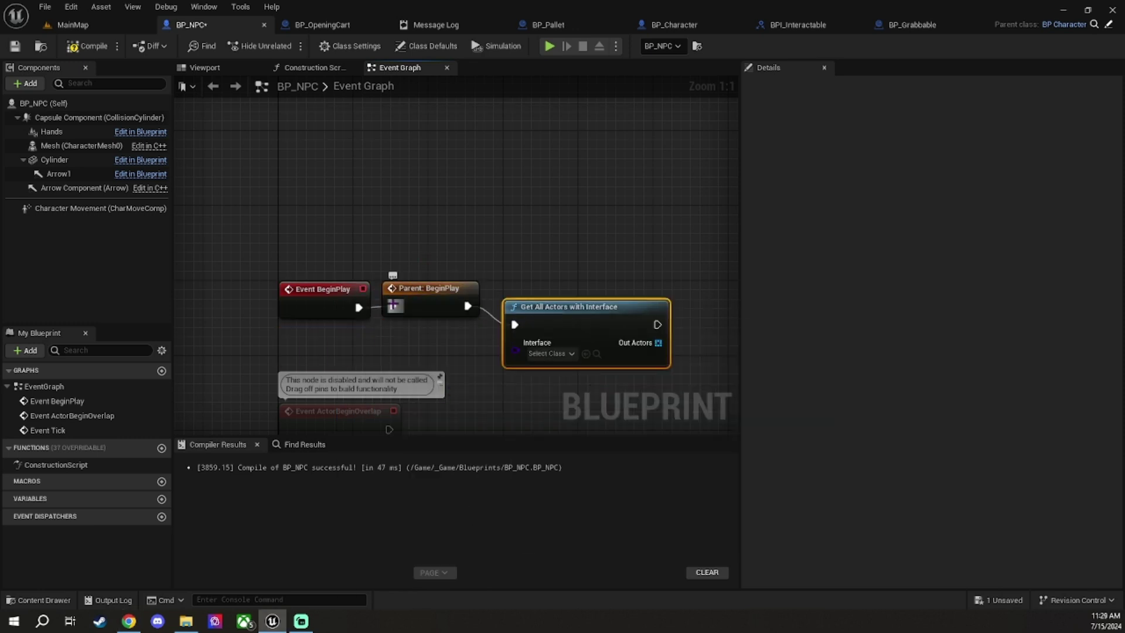
pyautogui.click(551, 354)
pyautogui.write('interact')
pyautogui.click(583, 398)
pyautogui.moveTo(583, 398); pyautogui.dragTo(308, 344, button='right')
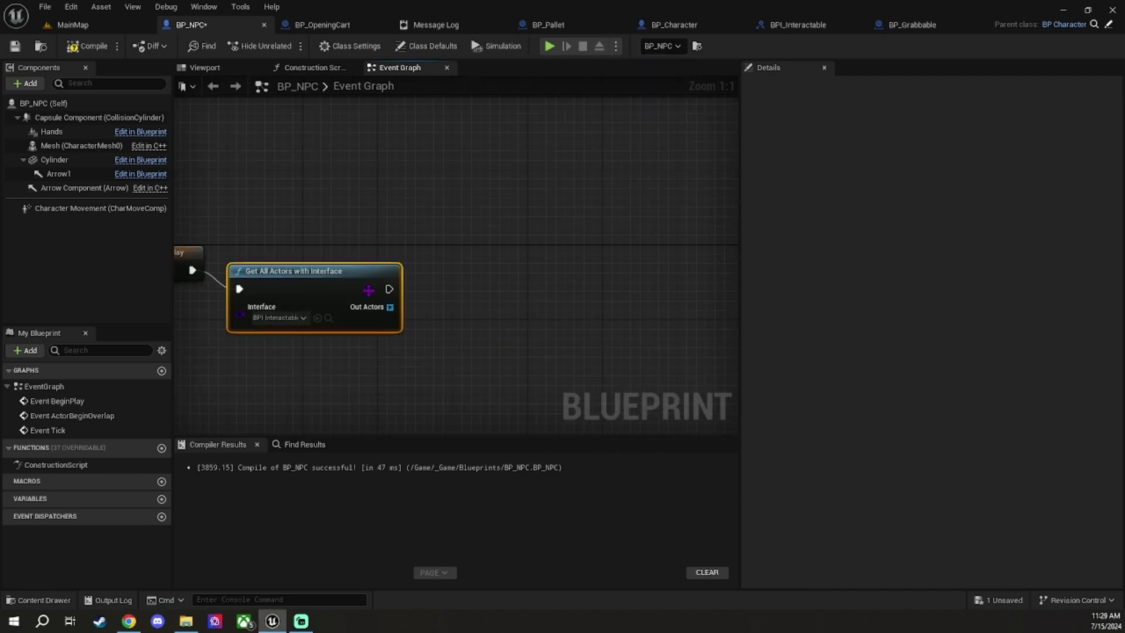
# - Promote Out Actors to a variable and rename it InteractableActors
pyautogui.rightClick(389, 288)
pyautogui.click(416, 314)
pyautogui.click(37, 515)
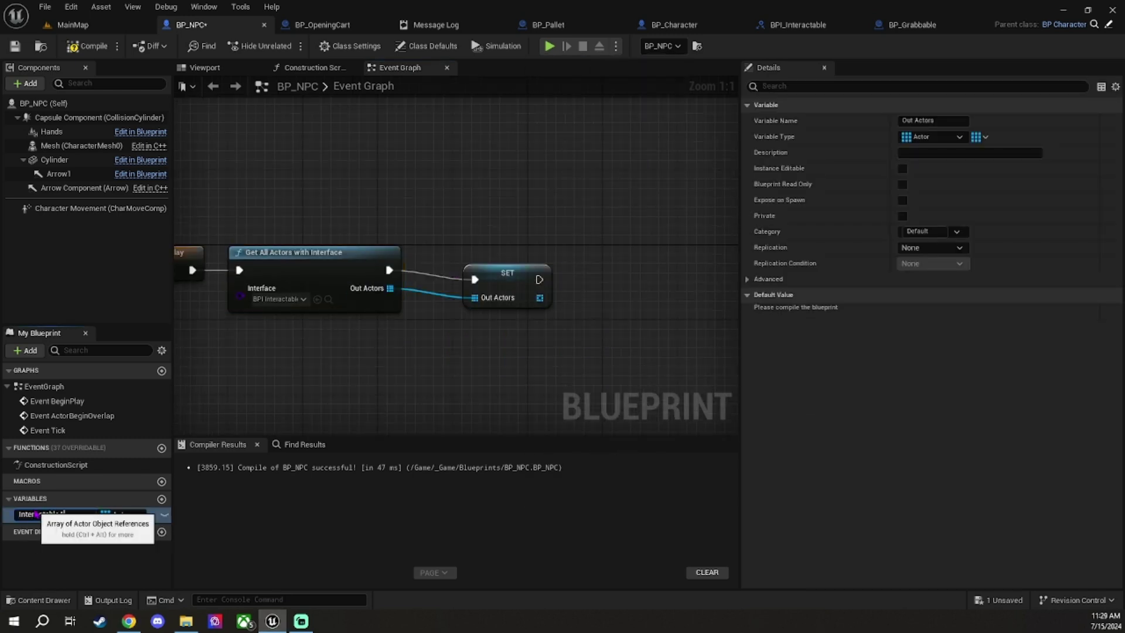
pyautogui.write('ctors')
pyautogui.press('Return')
pyautogui.scroll(-4, 384, 409)
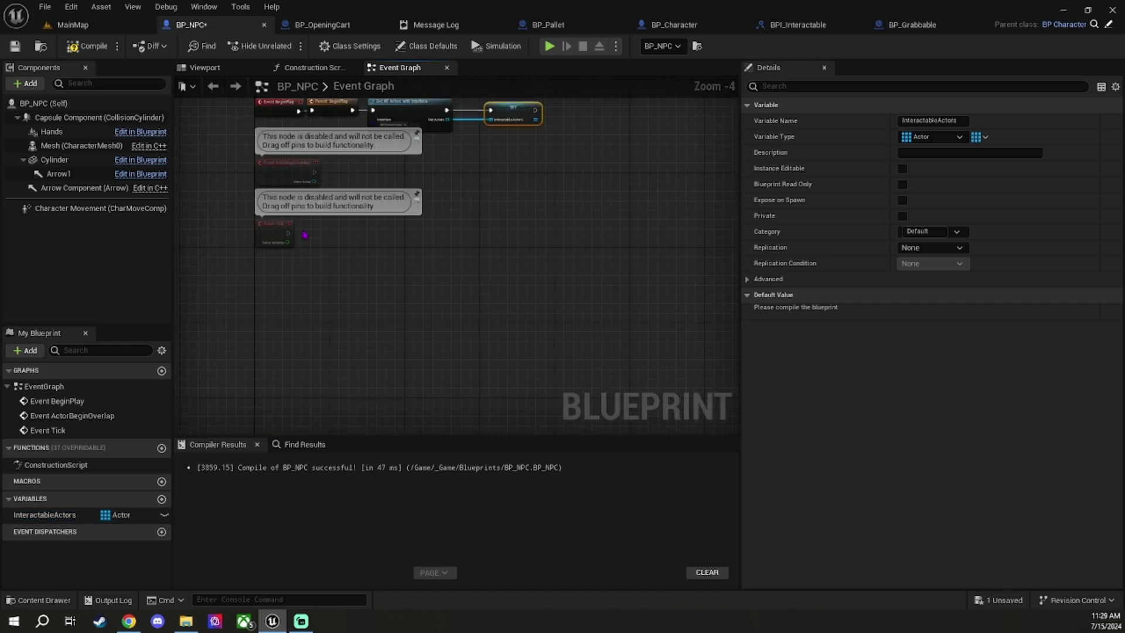
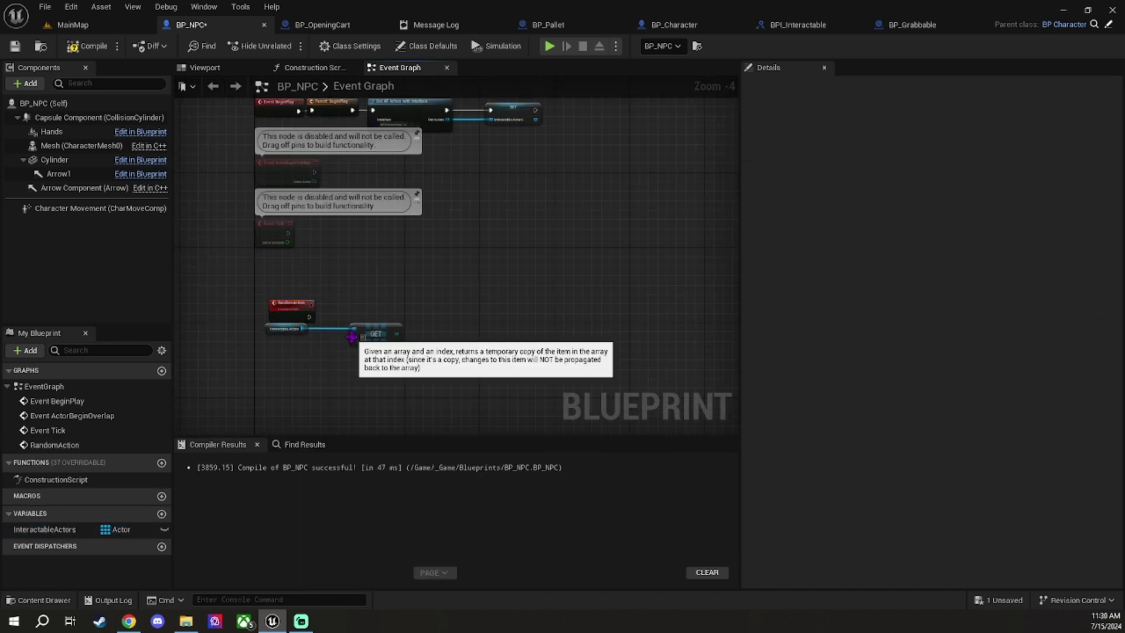
# - Chain LENGTH, Random Integer and GET off Interactable Actors to pick a random entry
pyautogui.moveTo(375, 334); pyautogui.dragTo(319, 378)
pyautogui.press('Escape')
pyautogui.rightClick(318, 381)
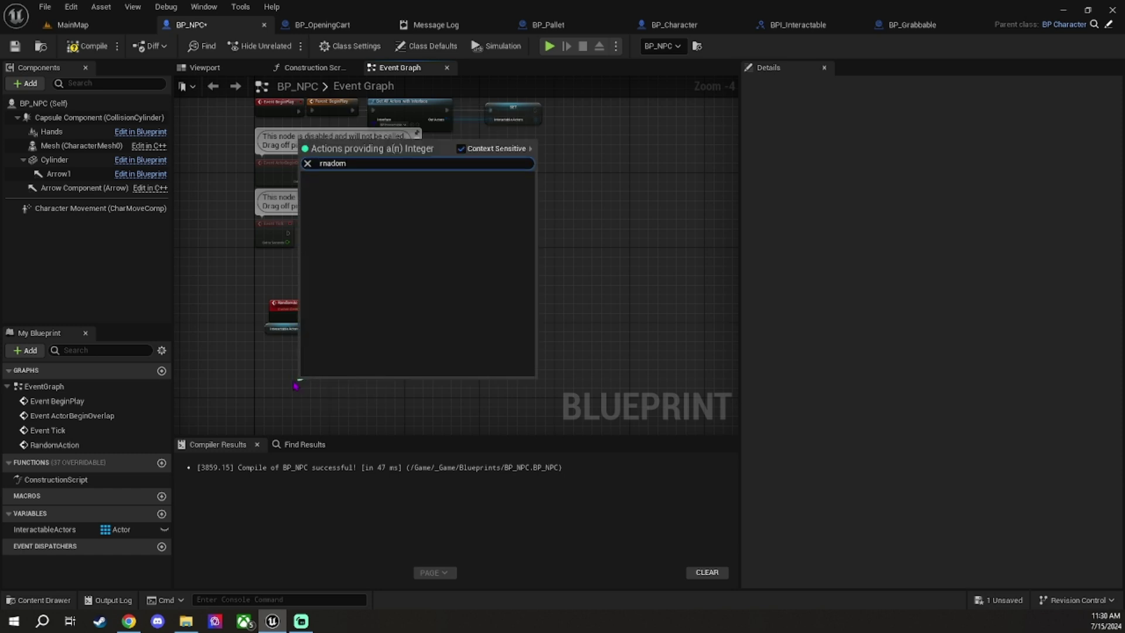
pyautogui.press('Escape')
pyautogui.moveTo(307, 329); pyautogui.dragTo(251, 356)
pyautogui.write('length')
pyautogui.press('Return')
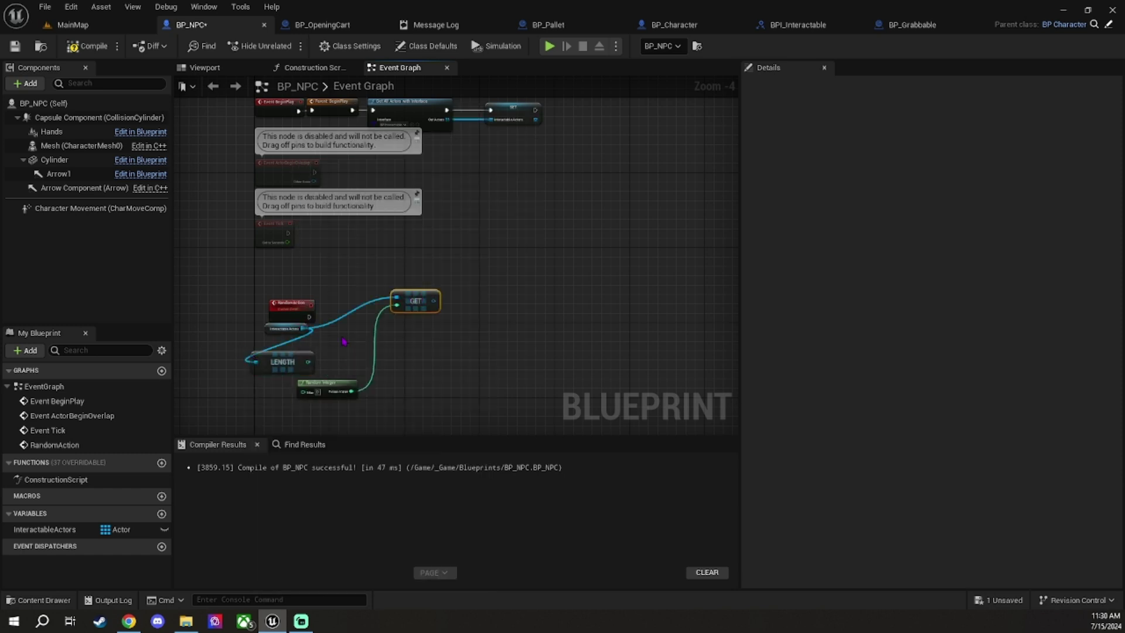
pyautogui.scroll(4, 351, 365)
pyautogui.moveTo(415, 355); pyautogui.dragTo(515, 306)
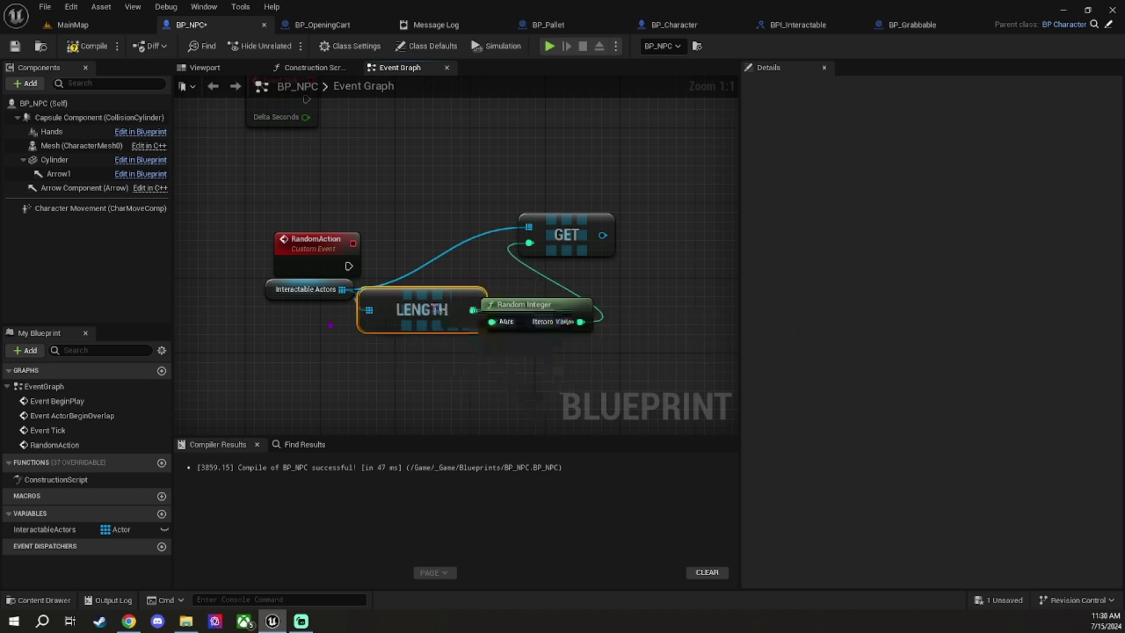
pyautogui.moveTo(539, 234); pyautogui.dragTo(652, 303)
pyautogui.moveTo(732, 270); pyautogui.dragTo(258, 334)
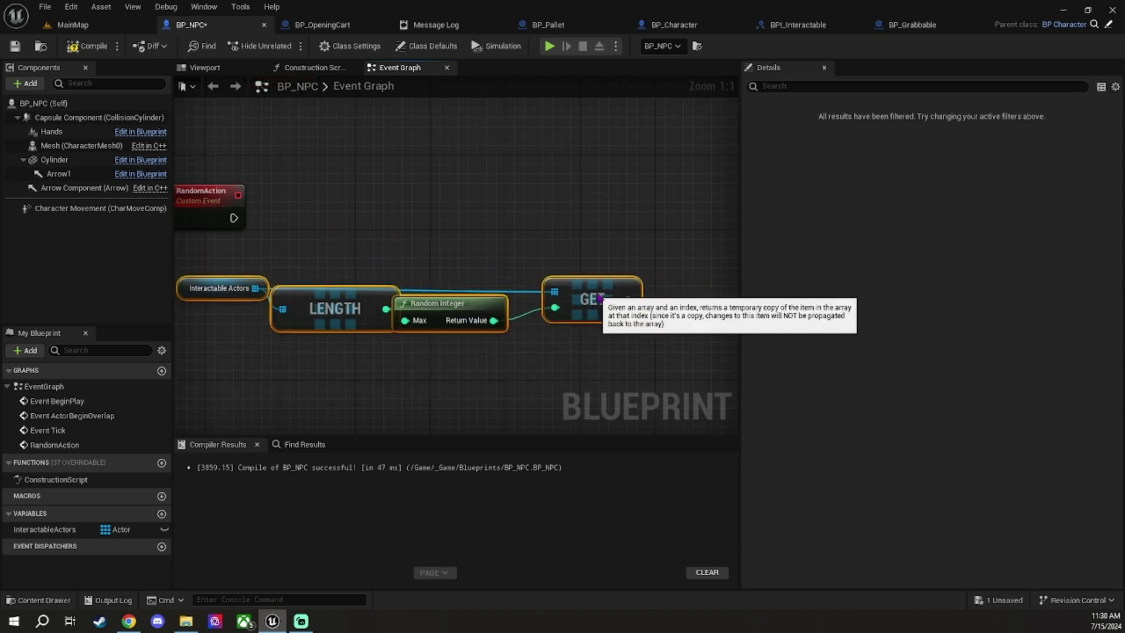
pyautogui.moveTo(422, 317); pyautogui.dragTo(493, 284)
# - Add AI MoveTo after RandomAction with Self as Pawn and acceptance radius 50, promoting the target to a variable
pyautogui.moveTo(234, 218)
pyautogui.mouseDown()
pyautogui.moveTo(586, 228)
pyautogui.moveTo(513, 231)
pyautogui.mouseUp()
pyautogui.write('ai move')
pyautogui.click(628, 302)
pyautogui.moveTo(619, 356); pyautogui.dragTo(611, 266)
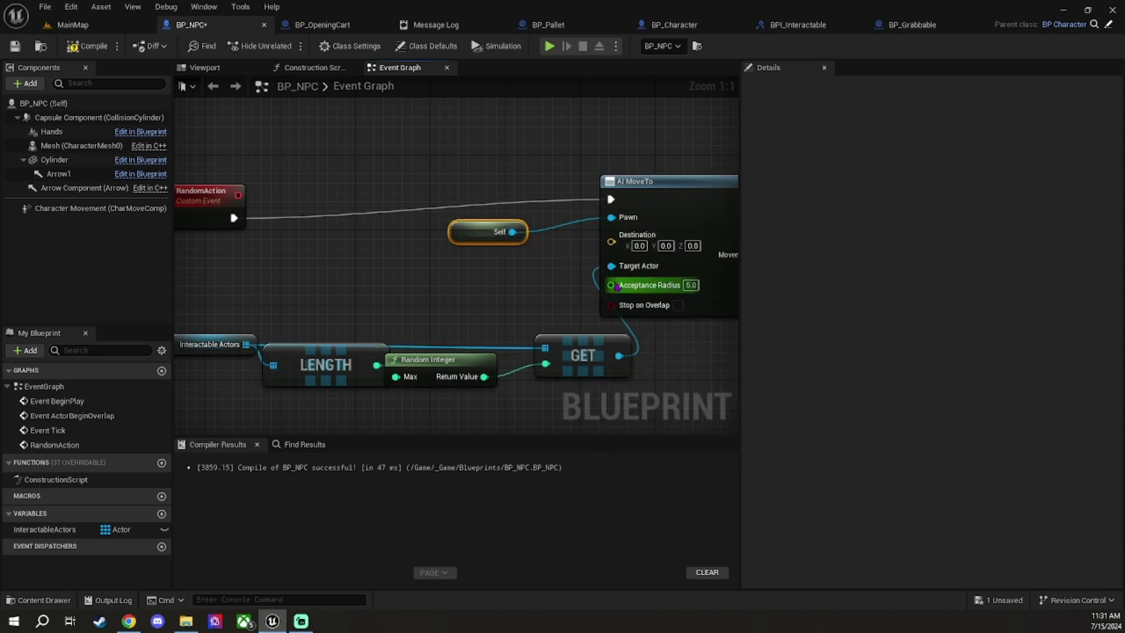
pyautogui.write('50')
pyautogui.moveTo(691, 297); pyautogui.dragTo(530, 297, button='right')
pyautogui.scroll(-1, 355, 252)
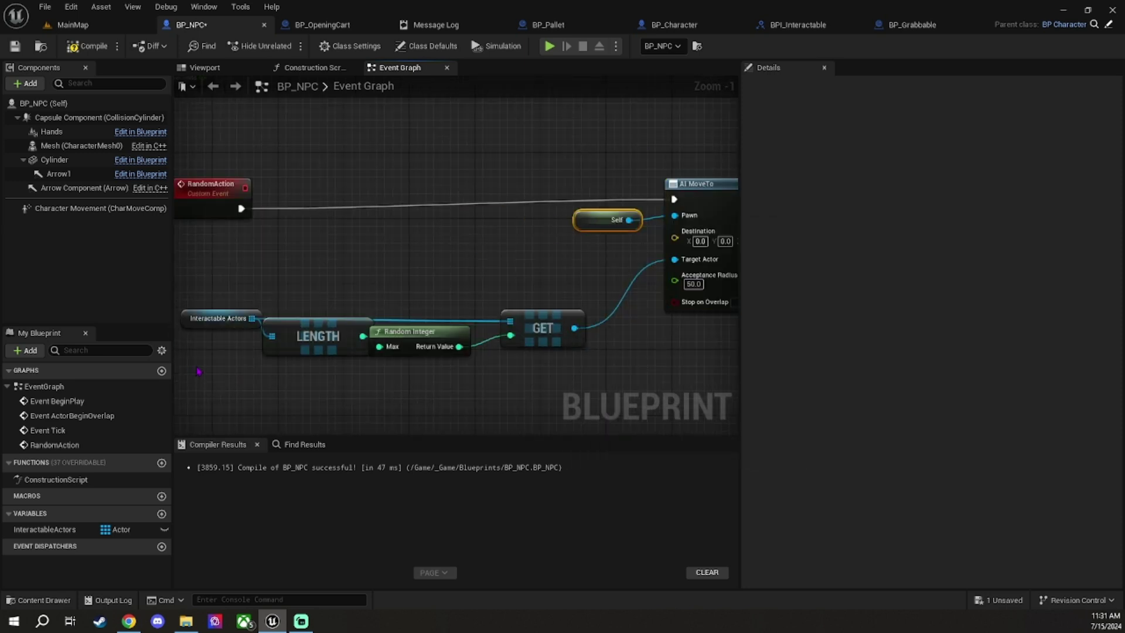
pyautogui.rightClick(575, 328)
pyautogui.click(587, 402)
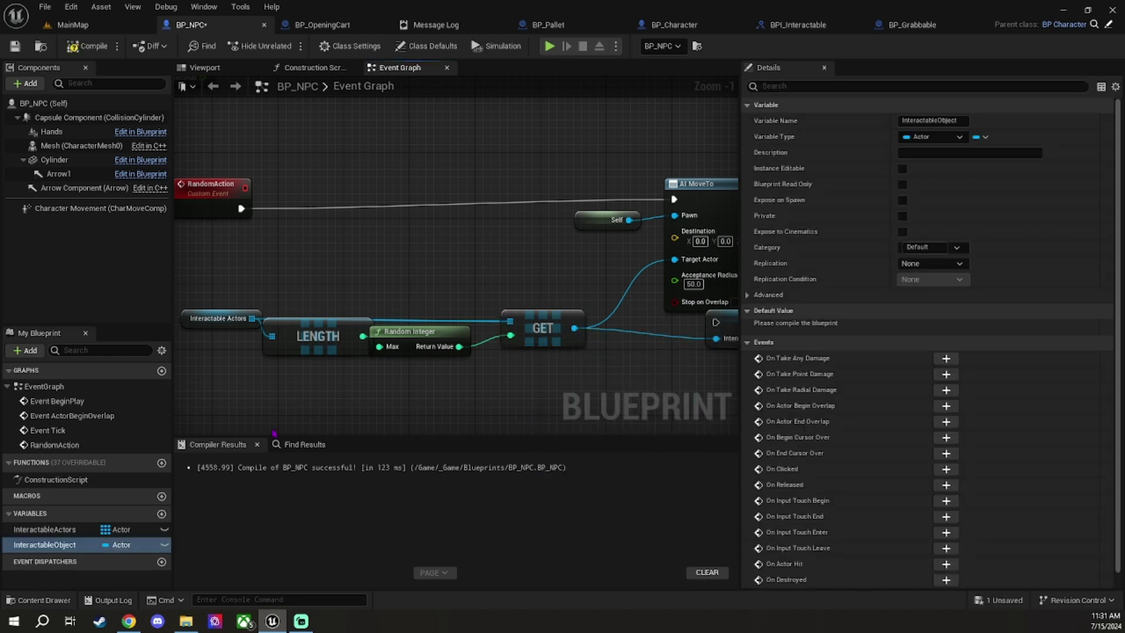
# - Place the SET InteractableObject node ahead of AI MoveTo in the RandomAction chain
pyautogui.scroll(-1, 274, 433)
pyautogui.moveTo(463, 305); pyautogui.dragTo(413, 250)
pyautogui.scroll(1, 413, 249)
pyautogui.scroll(-1, 467, 263)
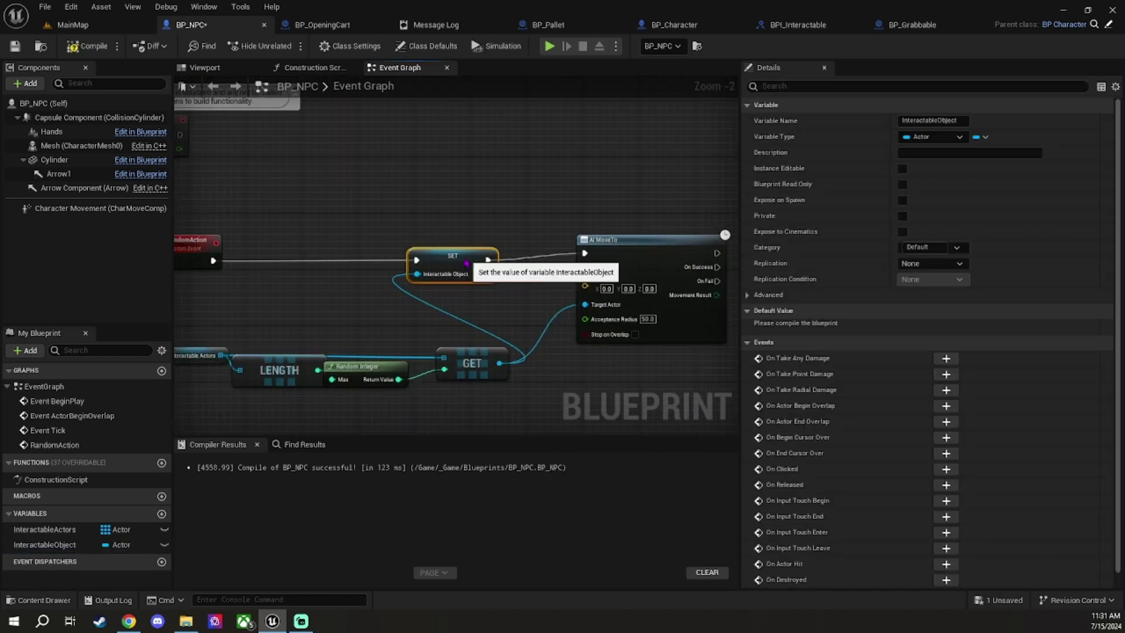
pyautogui.moveTo(467, 263); pyautogui.dragTo(200, 252, button='right')
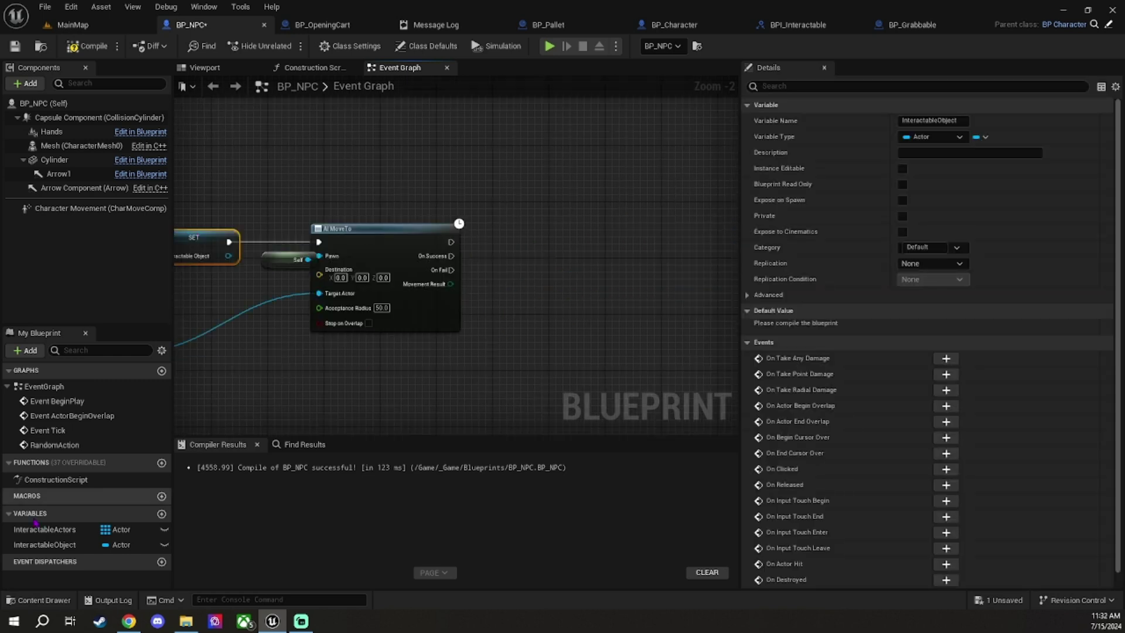
pyautogui.moveTo(44, 544)
pyautogui.keyDown('ctrl'); pyautogui.mouseDown()
pyautogui.moveTo(442, 359)
pyautogui.moveTo(496, 308)
pyautogui.mouseUp(); pyautogui.keyUp('ctrl')
pyautogui.write('start int')
pyautogui.click(121, 354)
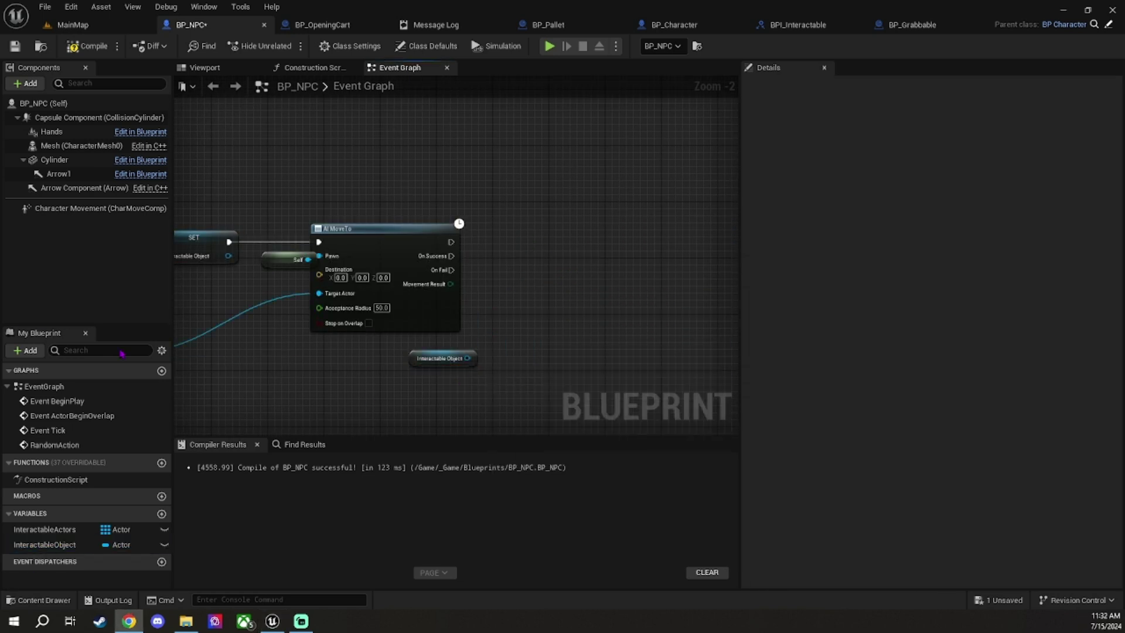
# - Review BP_Character's SetIsInteracting and Stop Interaction logic for reference
pyautogui.click(350, 45)
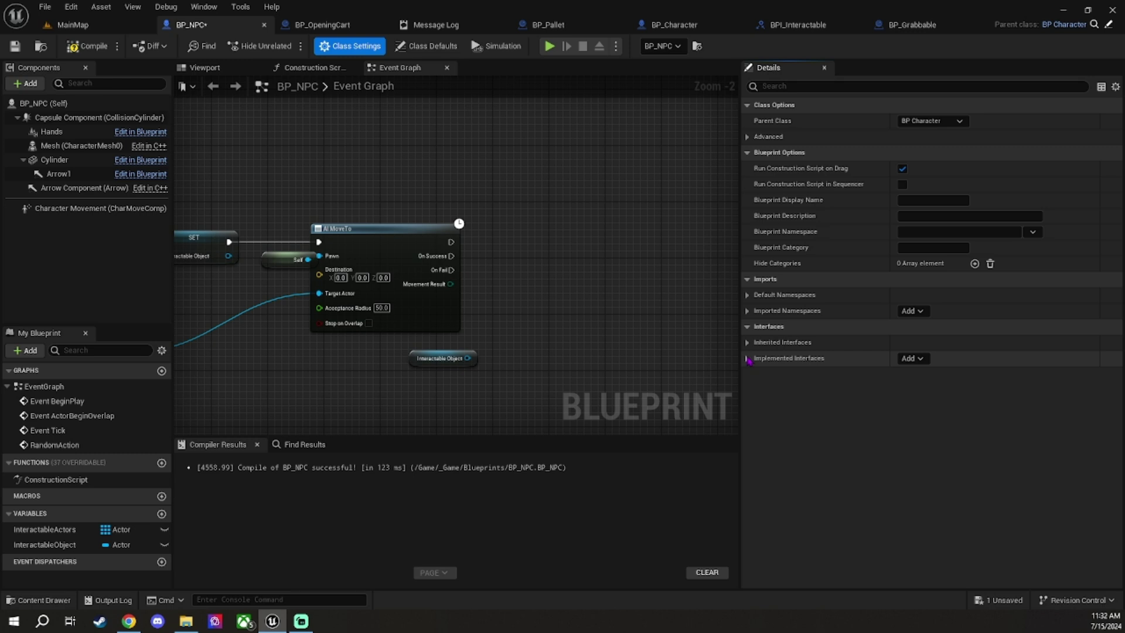
pyautogui.click(674, 24)
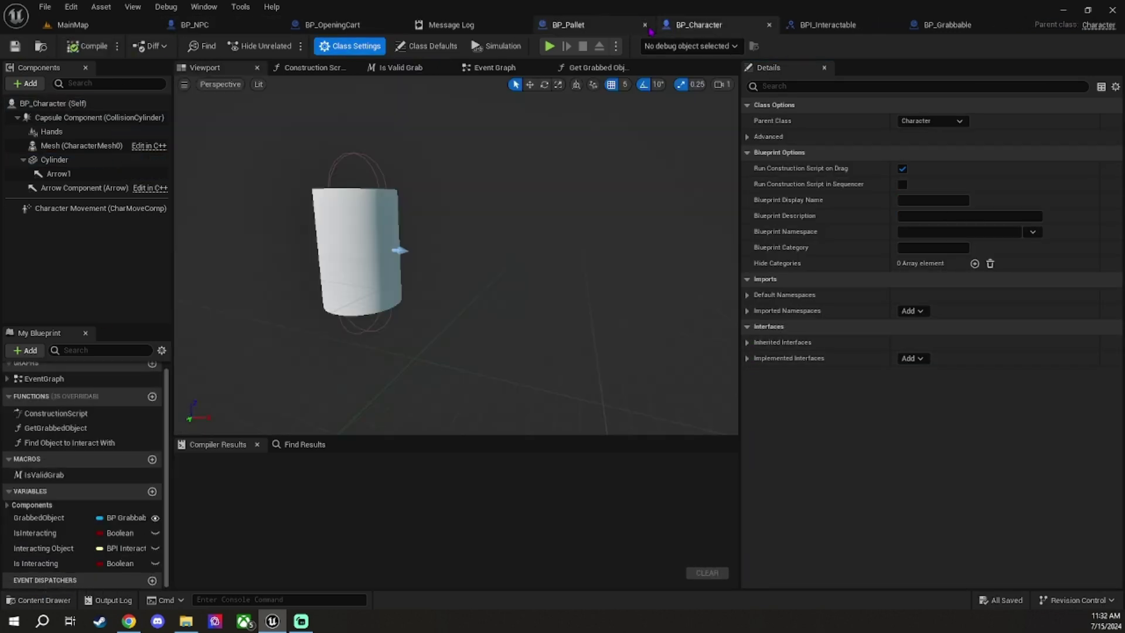
pyautogui.moveTo(449, 356)
pyautogui.mouseDown(button='right')
pyautogui.moveTo(364, 115)
pyautogui.moveTo(224, 284)
pyautogui.moveTo(299, 281)
pyautogui.mouseUp(button='right')
pyautogui.scroll(-4, 241, 276)
pyautogui.scroll(6, 240, 276)
pyautogui.click(257, 181)
pyautogui.scroll(-1, 278, 214)
pyautogui.moveTo(275, 361); pyautogui.dragTo(283, 201, button='right')
pyautogui.scroll(-1, 283, 201)
pyautogui.moveTo(332, 260); pyautogui.dragTo(377, 268, button='right')
pyautogui.doubleClick(410, 302)
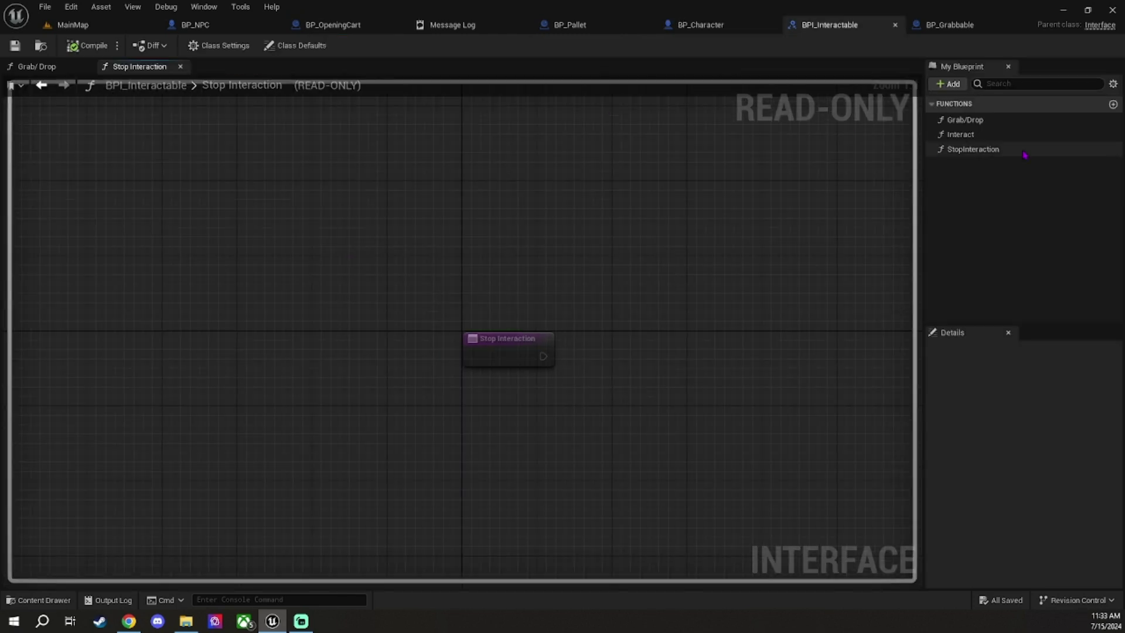
pyautogui.hotkey('alt', 'Left')
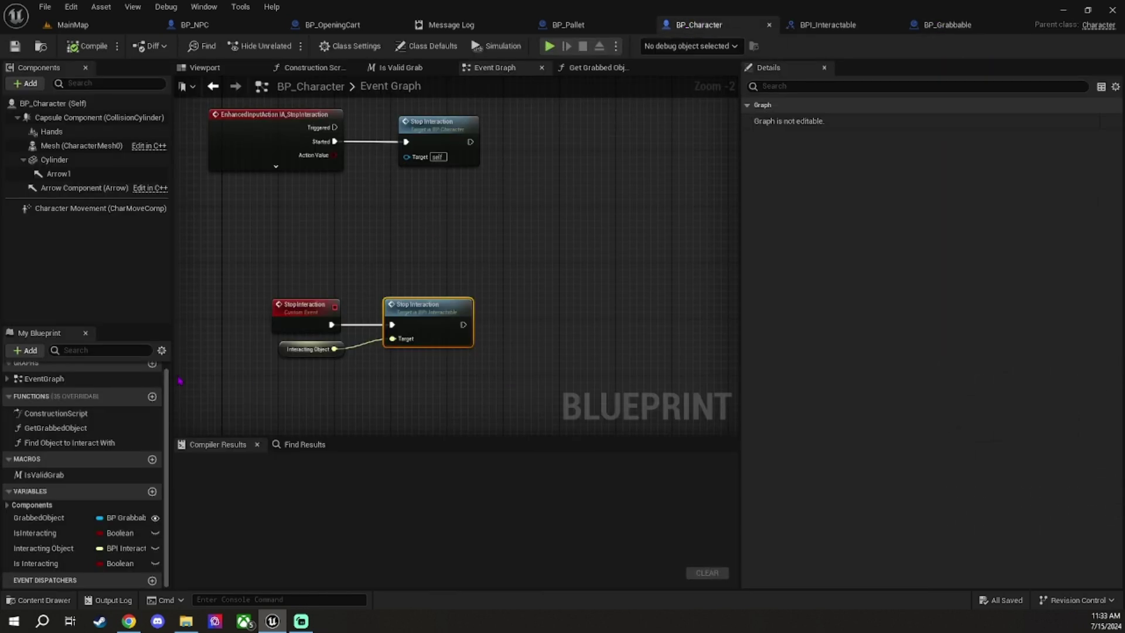
pyautogui.scroll(1, 7, 513)
pyautogui.click(192, 25)
# - Call Interact on InteractableObject with Self as Player from AI MoveTo's On Success, then return to MainMap
pyautogui.moveTo(467, 358)
pyautogui.mouseDown()
pyautogui.moveTo(531, 294)
pyautogui.moveTo(622, 246)
pyautogui.mouseUp()
pyautogui.write('interact')
pyautogui.click(633, 450)
pyautogui.moveTo(566, 285); pyautogui.dragTo(530, 331)
pyautogui.click(544, 335)
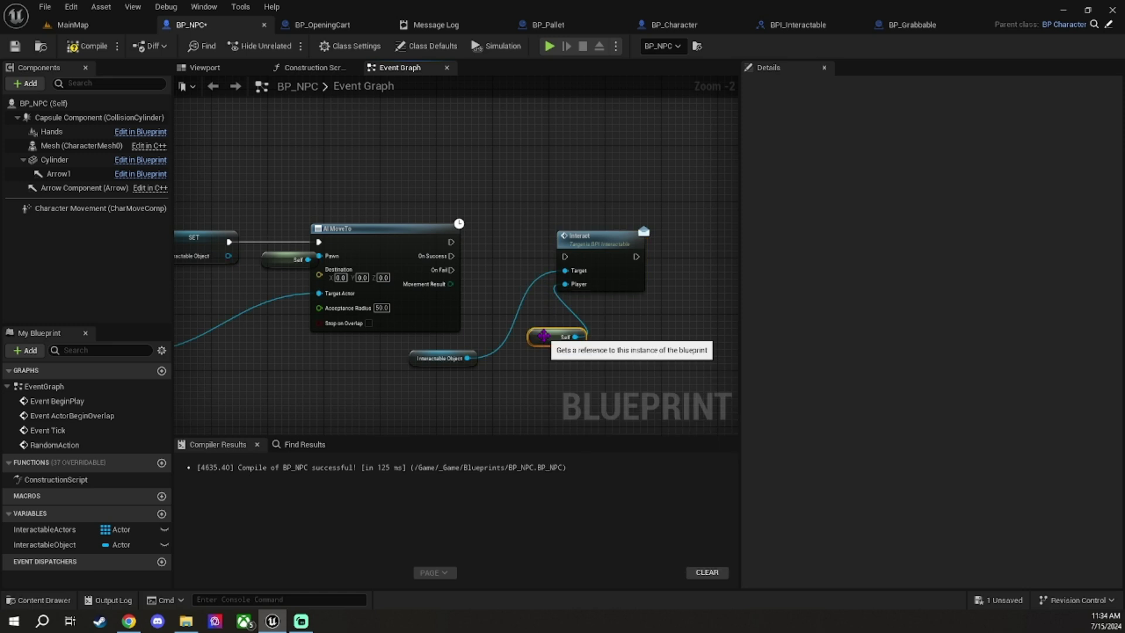
pyautogui.moveTo(363, 228); pyautogui.dragTo(385, 229)
pyautogui.moveTo(472, 242); pyautogui.dragTo(565, 257)
pyautogui.moveTo(587, 236); pyautogui.dragTo(586, 222)
pyautogui.moveTo(557, 337); pyautogui.dragTo(597, 287)
pyautogui.moveTo(442, 358); pyautogui.dragTo(524, 259)
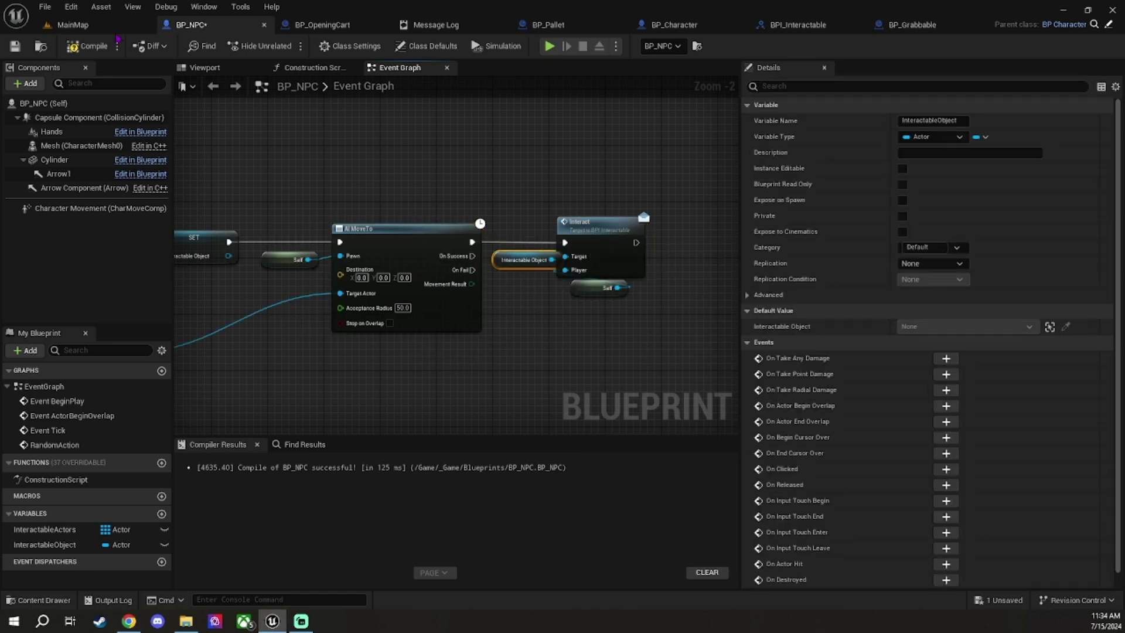
pyautogui.click(83, 32)
# - Place a Nav Mesh Bounds Volume scaled 100 on all axes and display the walkable navigation area
pyautogui.write('navmesh')
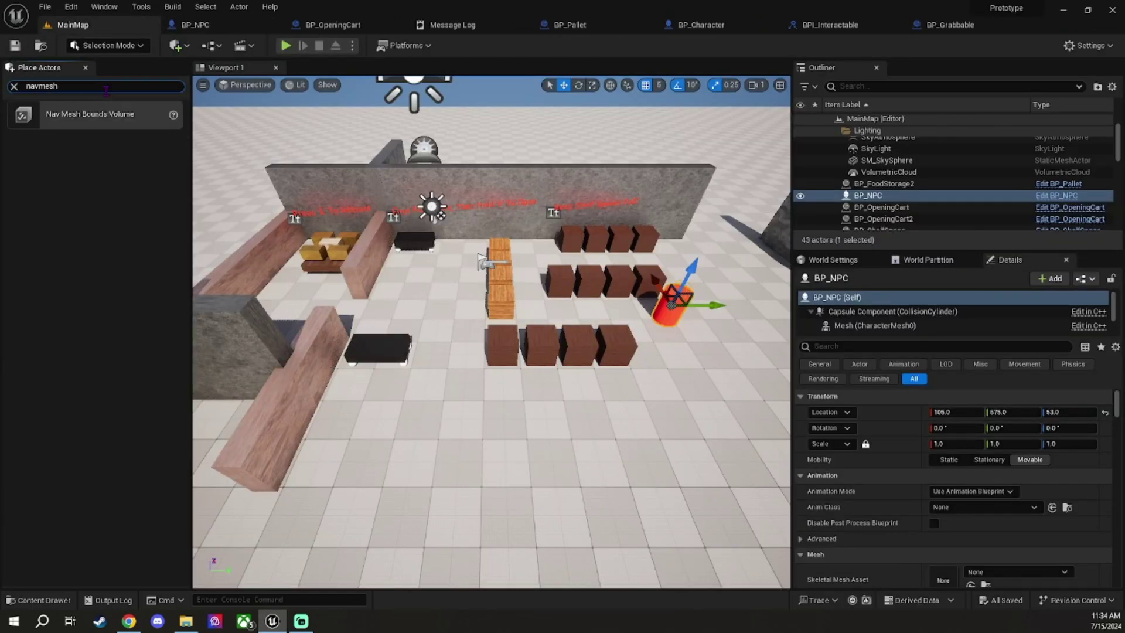
pyautogui.moveTo(442, 330); pyautogui.dragTo(442, 330)
pyautogui.write('100')
pyautogui.press('Return')
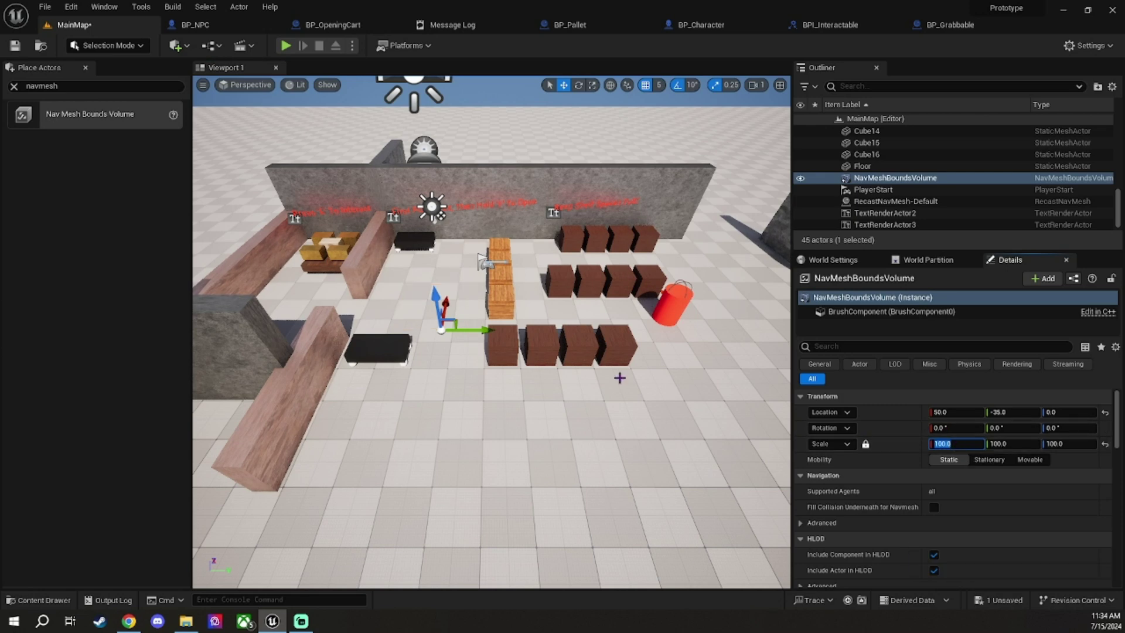
pyautogui.press('f')
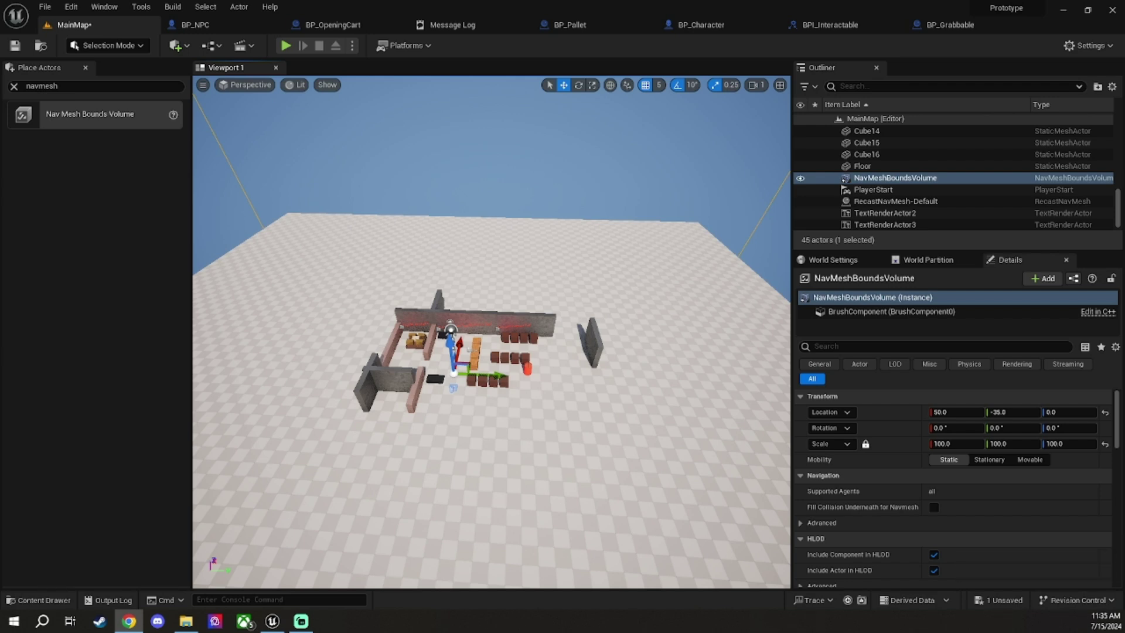
pyautogui.click(209, 251)
pyautogui.press('e')
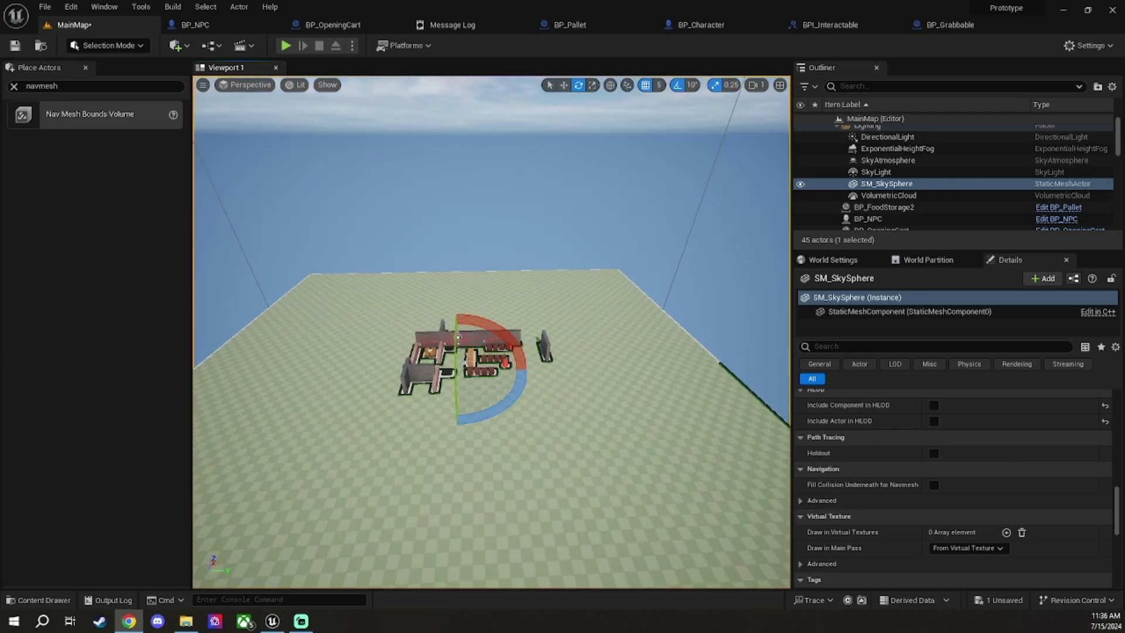
# - Select the Floor actor and fly the camera to a higher warehouse view
pyautogui.scroll(10, 610, 352)
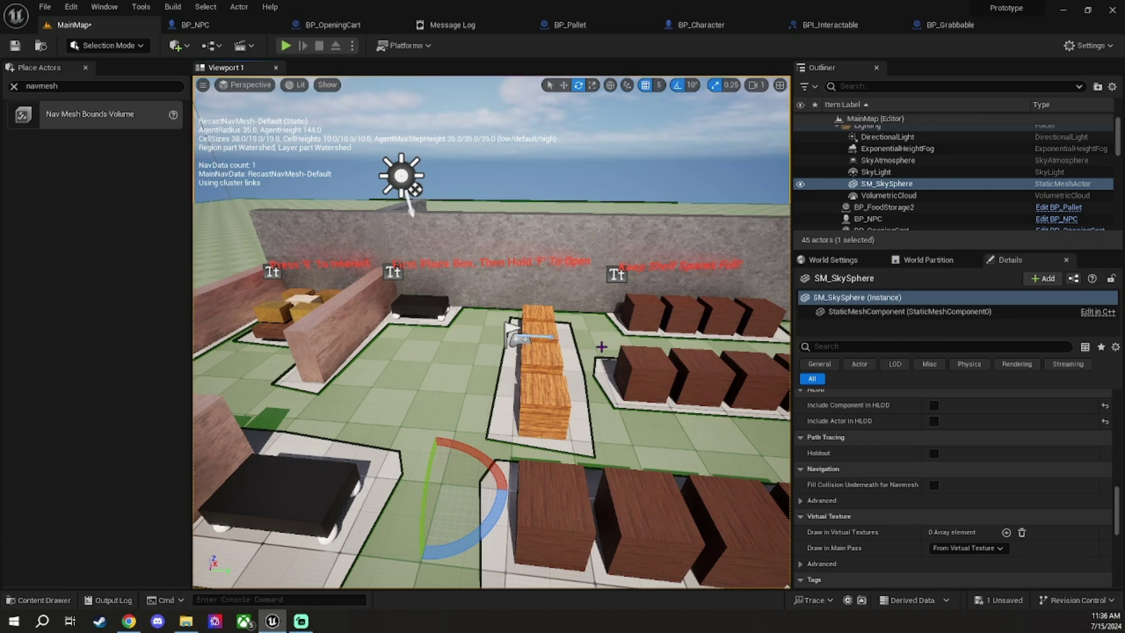
pyautogui.click(602, 375)
pyautogui.rightClick(589, 363)
pyautogui.press('Escape')
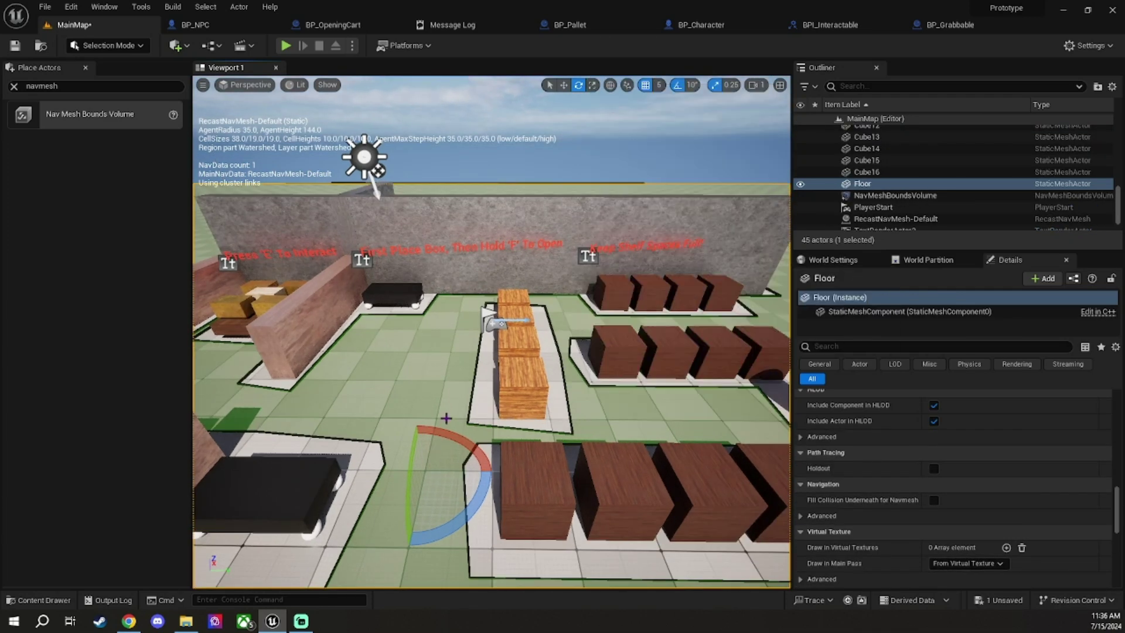
pyautogui.press('w')
pyautogui.moveTo(445, 342); pyautogui.dragTo(410, 264, button='right')
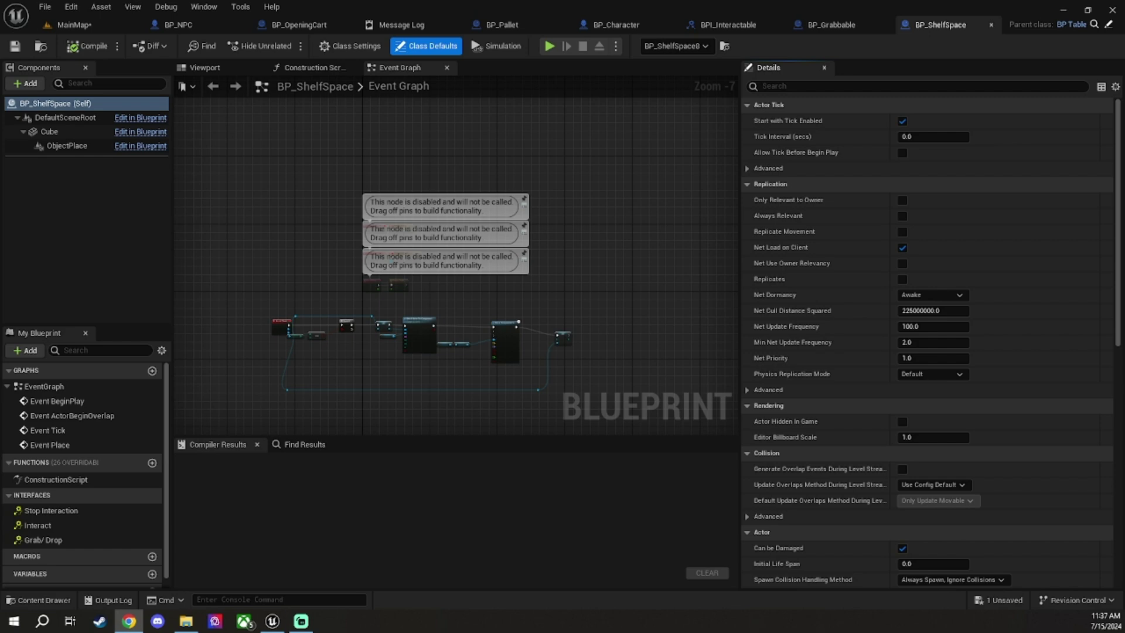
# - Close the BP_OpeningCart, Message Log, BP_Pallet and BPI_Interactable tabs and return to BP_NPC
pyautogui.click(67, 25)
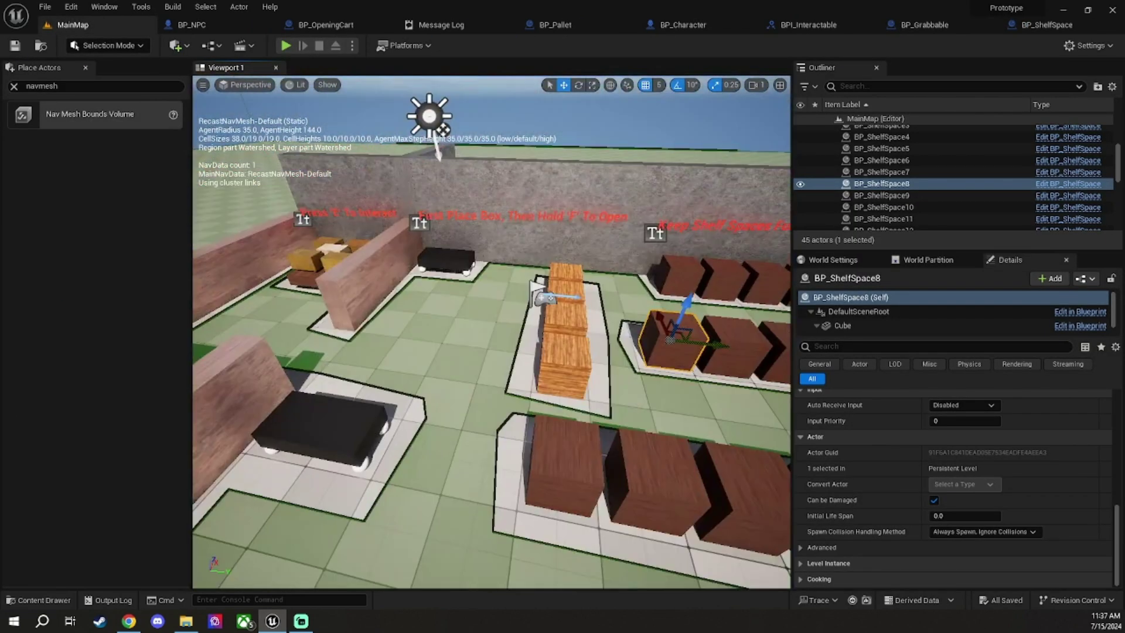
pyautogui.click(320, 24)
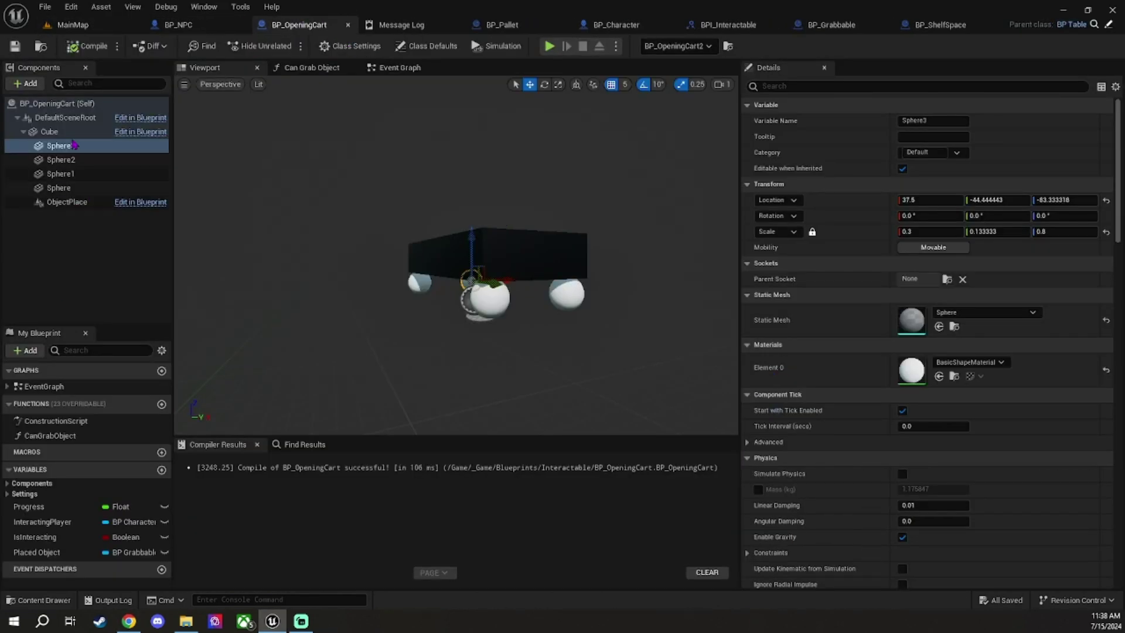
pyautogui.click(90, 130)
pyautogui.click(348, 25)
pyautogui.click(351, 24)
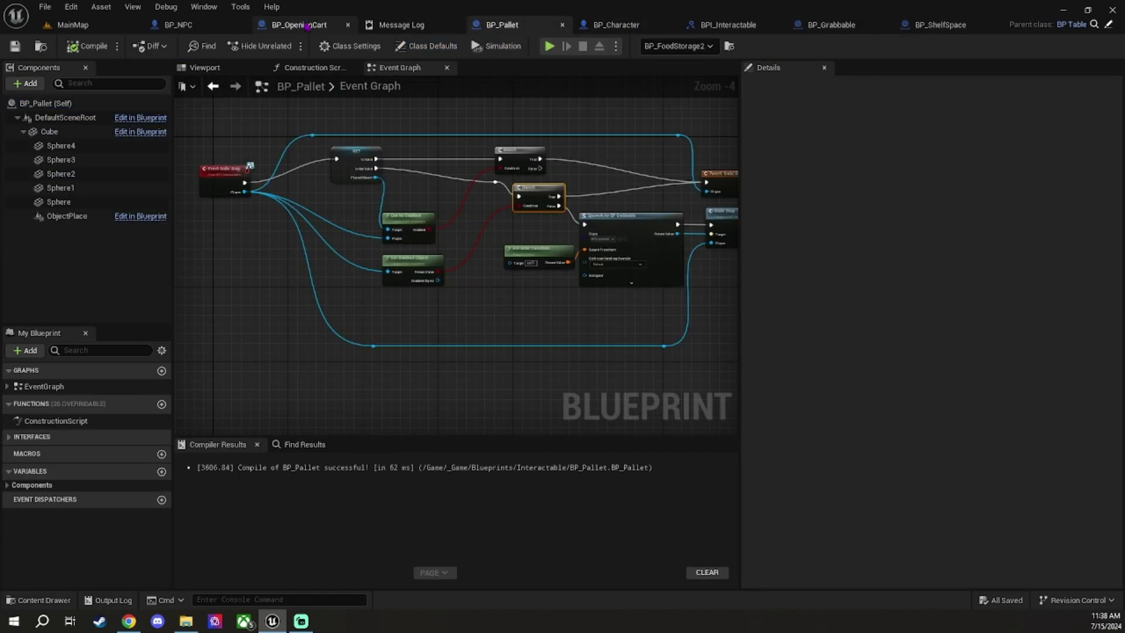
pyautogui.click(352, 24)
pyautogui.click(467, 25)
pyautogui.click(579, 24)
pyautogui.click(73, 24)
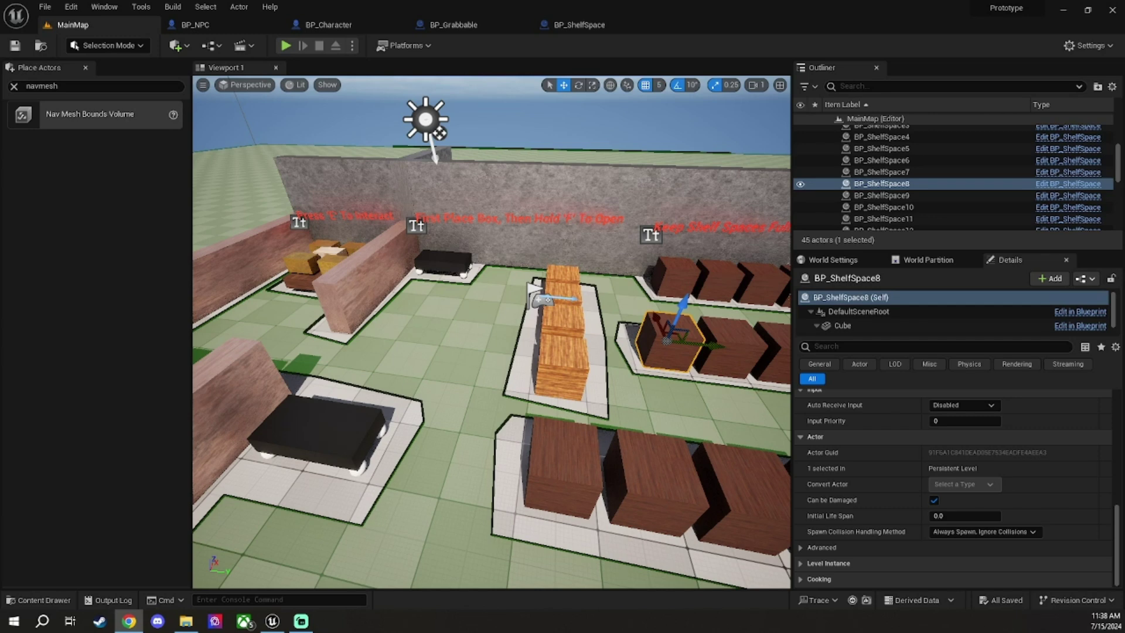
pyautogui.click(14, 86)
pyautogui.click(196, 25)
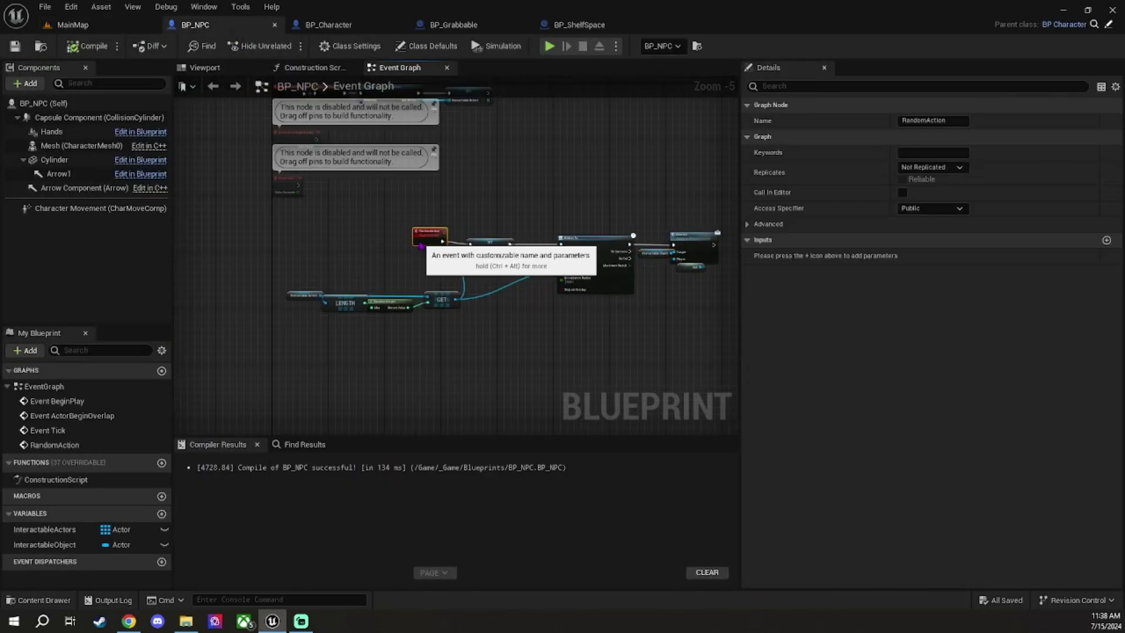
# - Insert a 1.0 s Delay before Get All Actors with Interface and store Out Actors in InteractableActors
pyautogui.moveTo(566, 262); pyautogui.dragTo(607, 260)
pyautogui.write('delay')
pyautogui.press('Return')
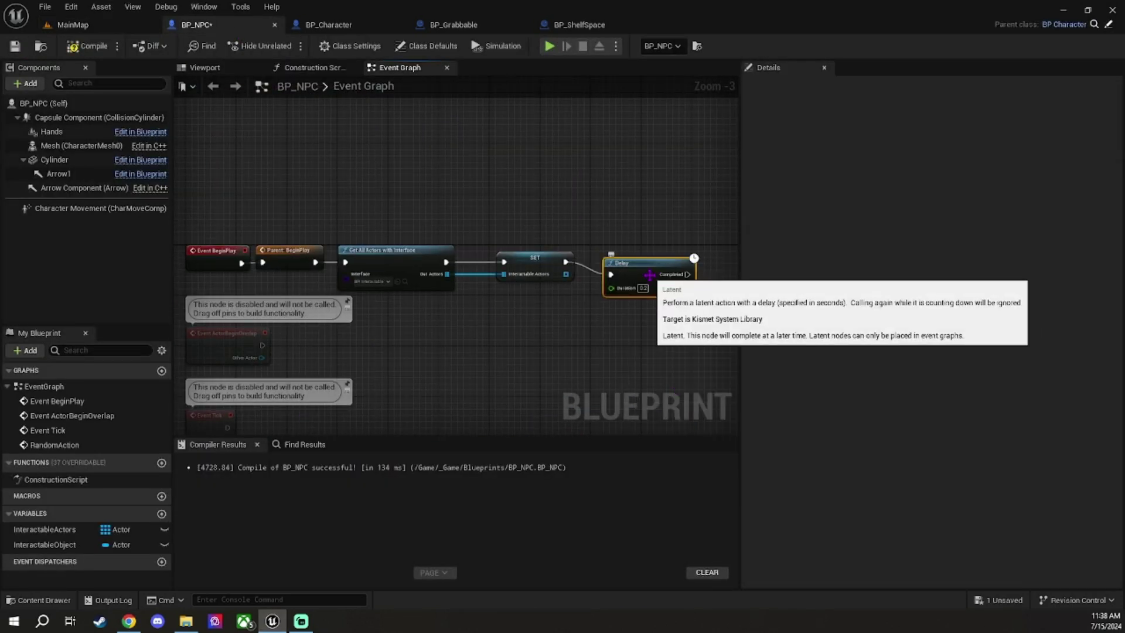
pyautogui.moveTo(381, 250); pyautogui.dragTo(599, 348)
pyautogui.moveTo(627, 263); pyautogui.dragTo(324, 257)
pyautogui.scroll(1, 381, 235)
pyautogui.moveTo(365, 223); pyautogui.dragTo(564, 330)
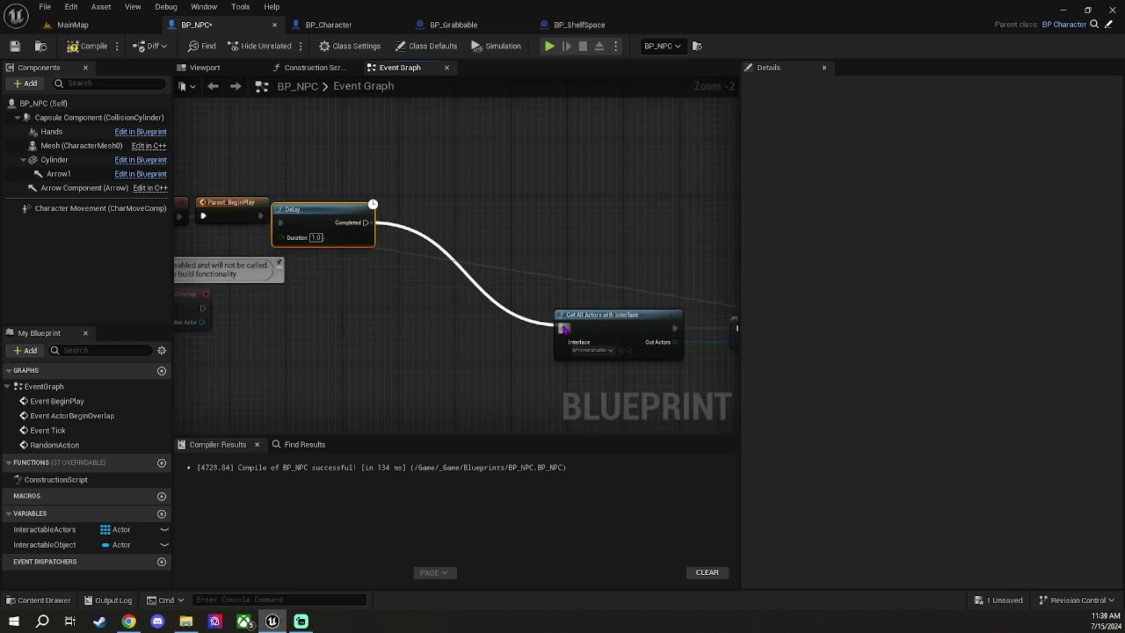
pyautogui.moveTo(676, 342); pyautogui.dragTo(645, 276)
pyautogui.click(680, 305)
pyautogui.moveTo(528, 352); pyautogui.dragTo(205, 249, button='right')
# - Add a node after the InteractableActors setter, compile and save BP_NPC, and launch a play test
pyautogui.moveTo(486, 227); pyautogui.dragTo(551, 241)
pyautogui.write('ran')
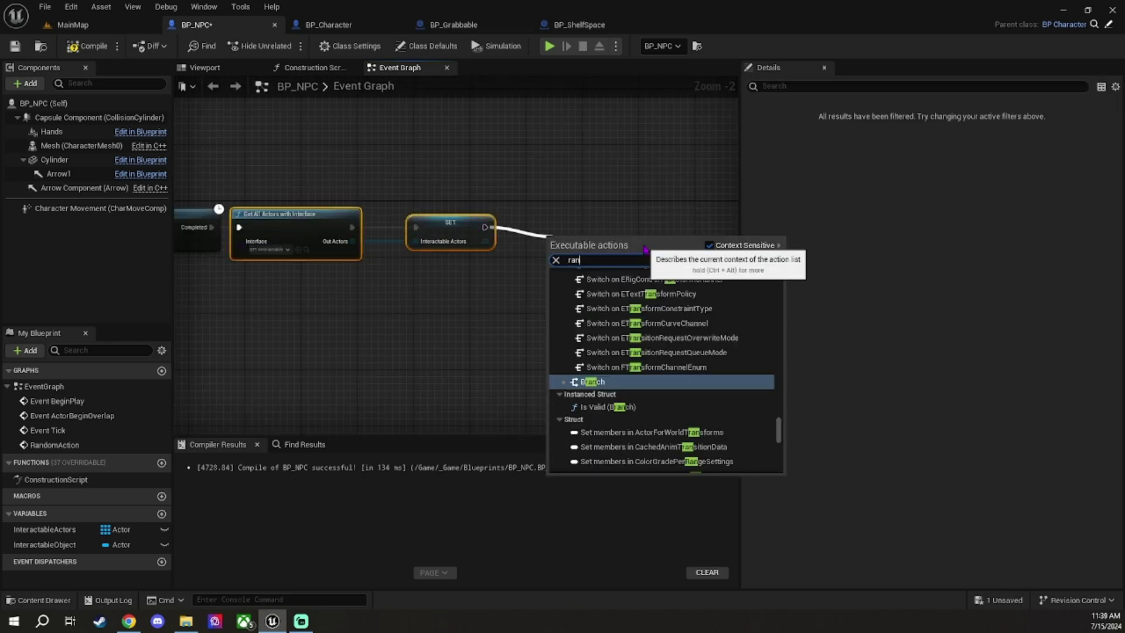
pyautogui.press('Return')
pyautogui.click(88, 46)
pyautogui.hotkey('alt', 'p')
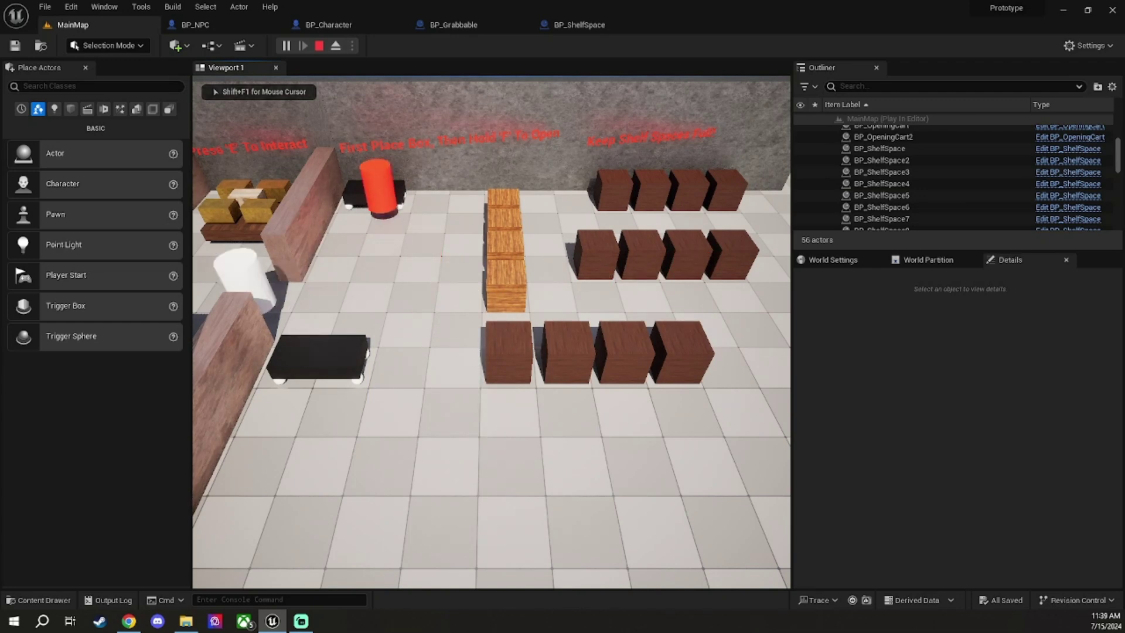
# - End the play test and navigate BP_NPC's graph to AI MoveTo's outputs
pyautogui.press('Escape')
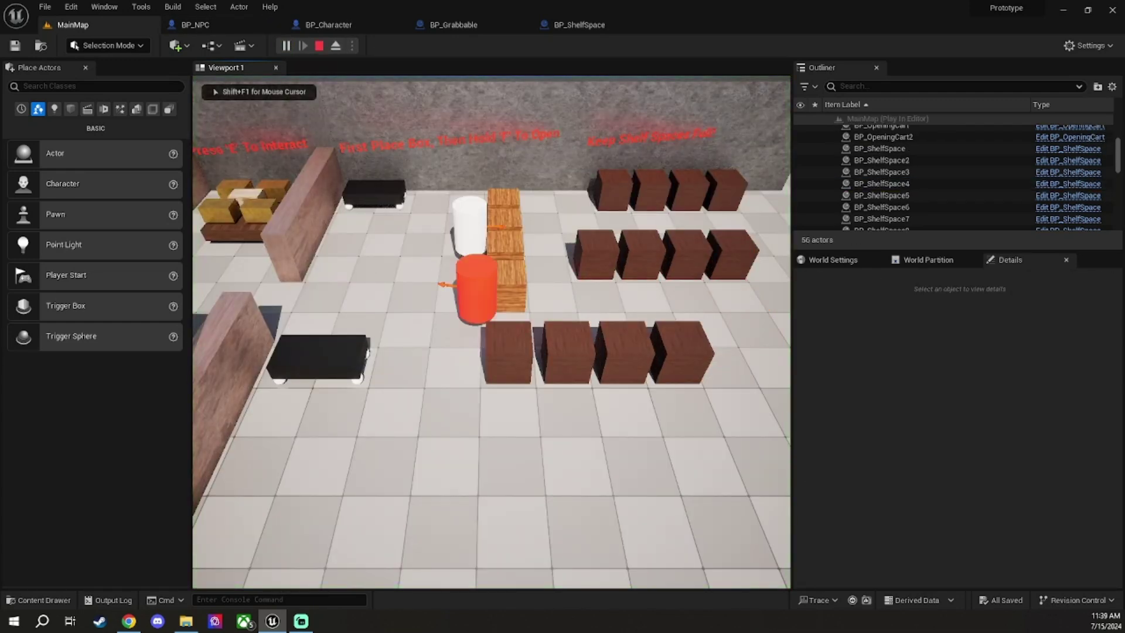
pyautogui.click(195, 25)
pyautogui.scroll(2, 329, 258)
pyautogui.moveTo(340, 270)
pyautogui.mouseDown(button='right')
pyautogui.moveTo(363, 299)
pyautogui.moveTo(430, 309)
pyautogui.moveTo(460, 284)
pyautogui.mouseUp(button='right')
pyautogui.scroll(-3, 430, 309)
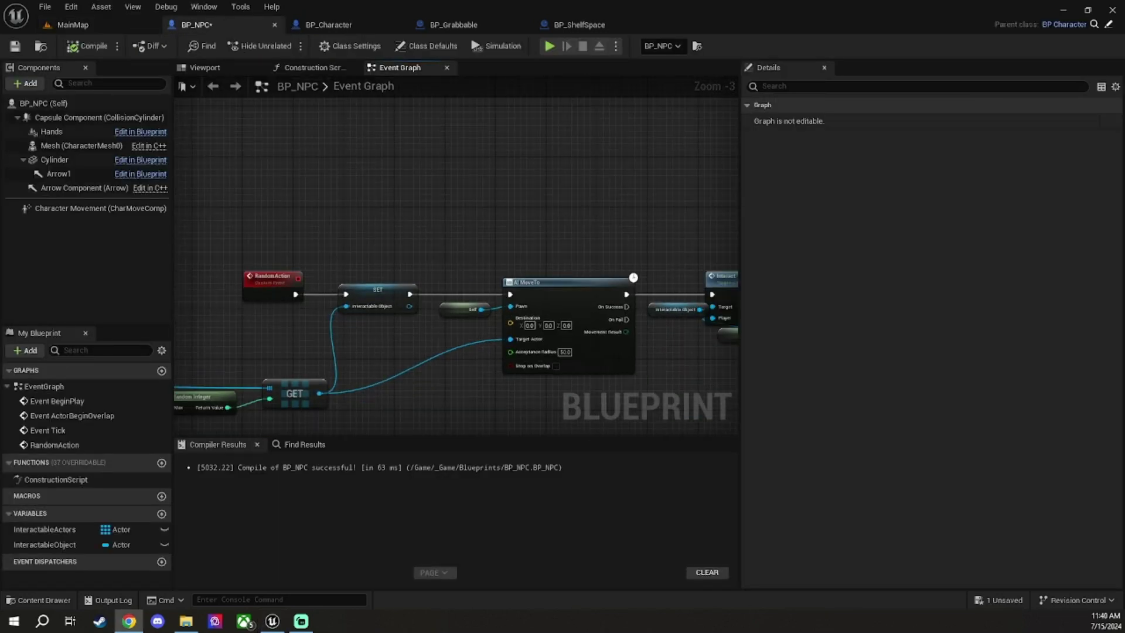
pyautogui.moveTo(517, 386); pyautogui.dragTo(426, 364, button='right')
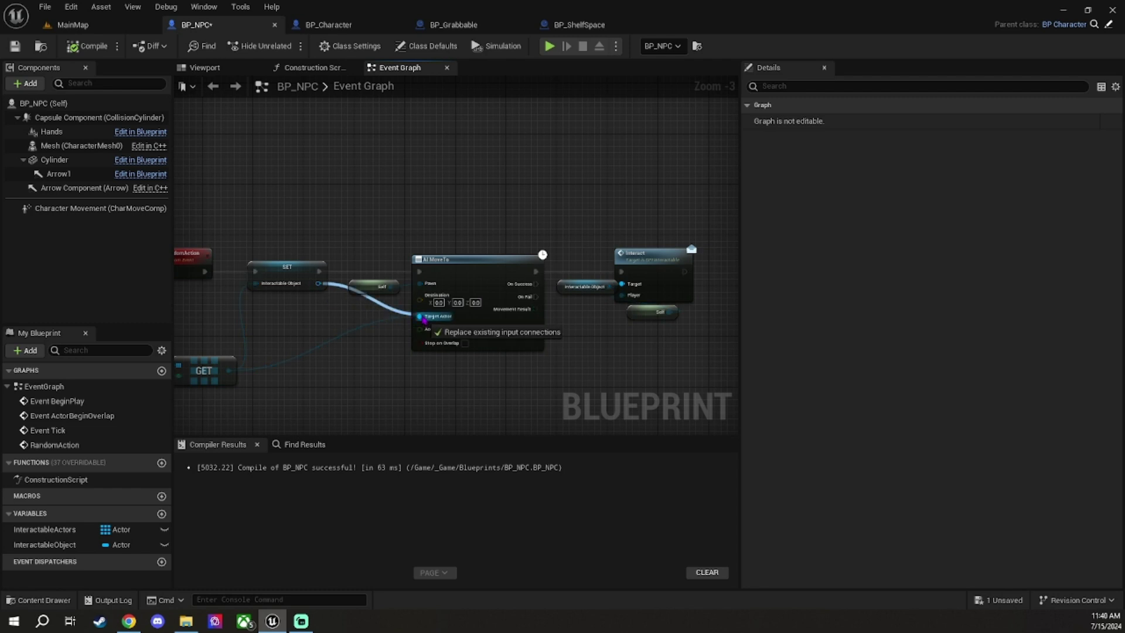
pyautogui.moveTo(321, 343); pyautogui.dragTo(410, 346, button='right')
pyautogui.click(387, 277)
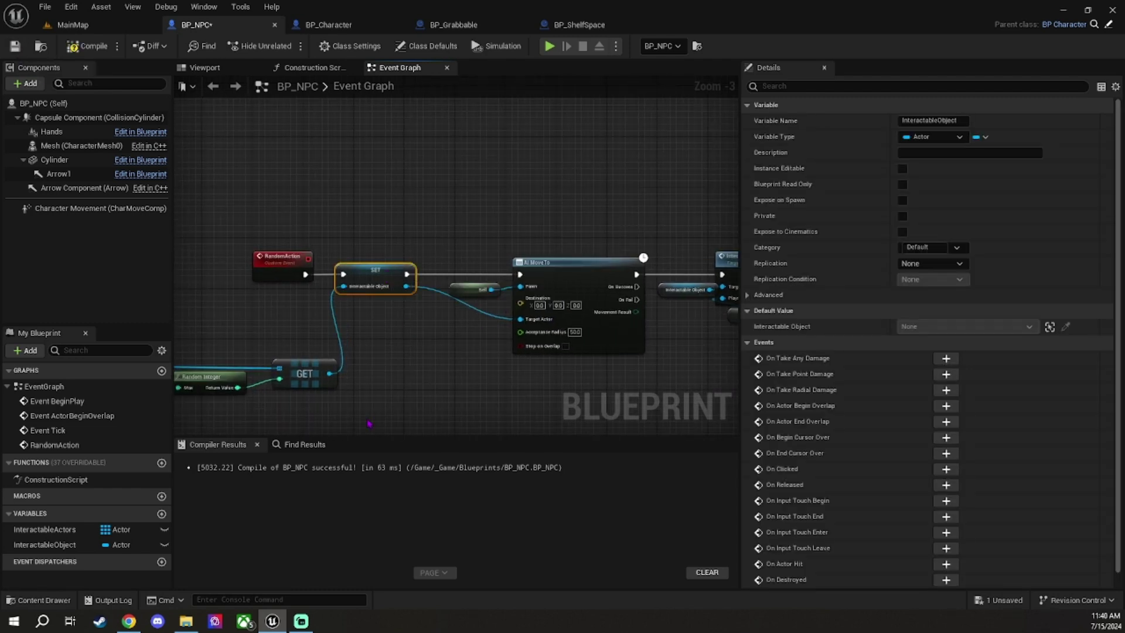
pyautogui.click(396, 396)
pyautogui.moveTo(437, 360)
pyautogui.mouseDown(button='right')
pyautogui.moveTo(327, 332)
pyautogui.moveTo(456, 335)
pyautogui.mouseUp(button='right')
pyautogui.scroll(3, 448, 325)
# - Print 'Navigation failed' from AI MoveTo's On Fail, then run and stop a play test
pyautogui.moveTo(353, 254); pyautogui.dragTo(387, 352)
pyautogui.click(463, 442)
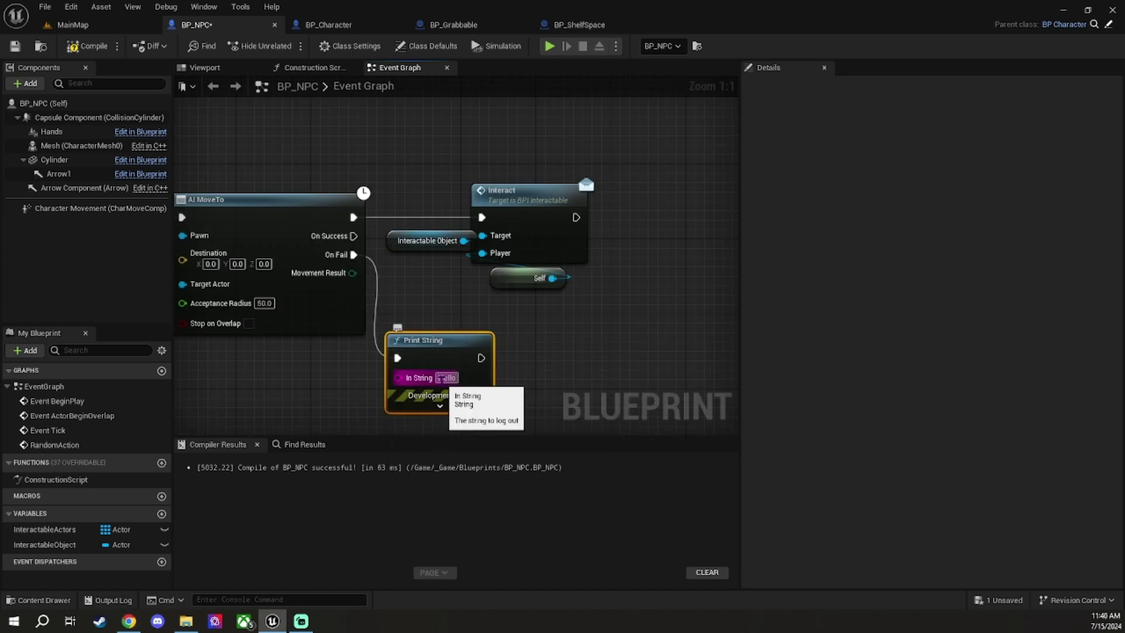
pyautogui.hotkey('alt', 'p')
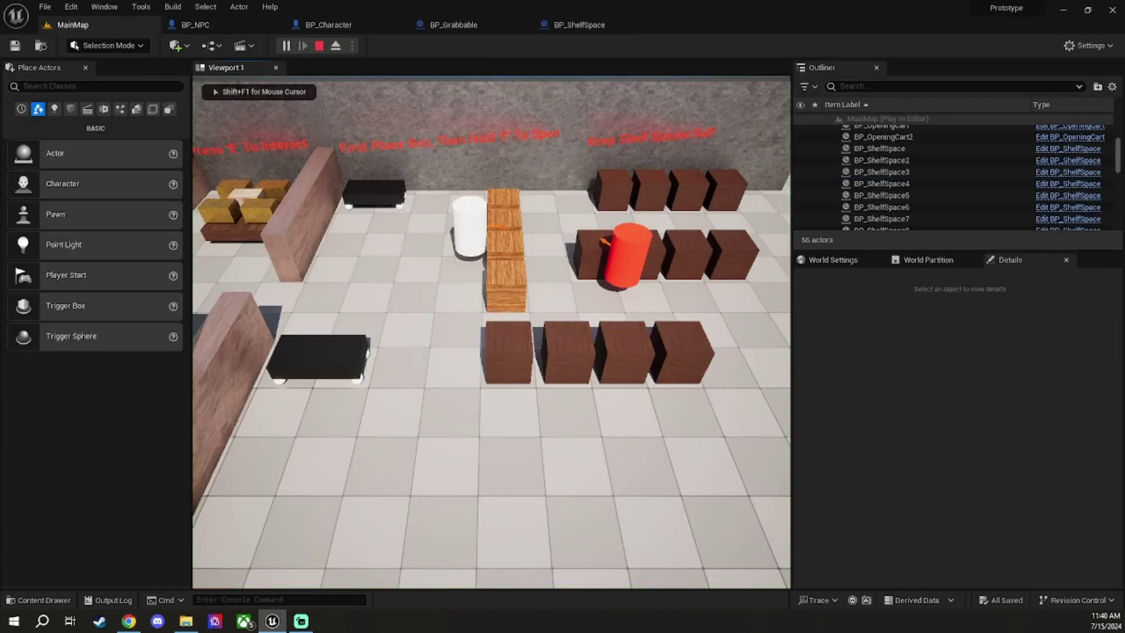
pyautogui.press('Escape')
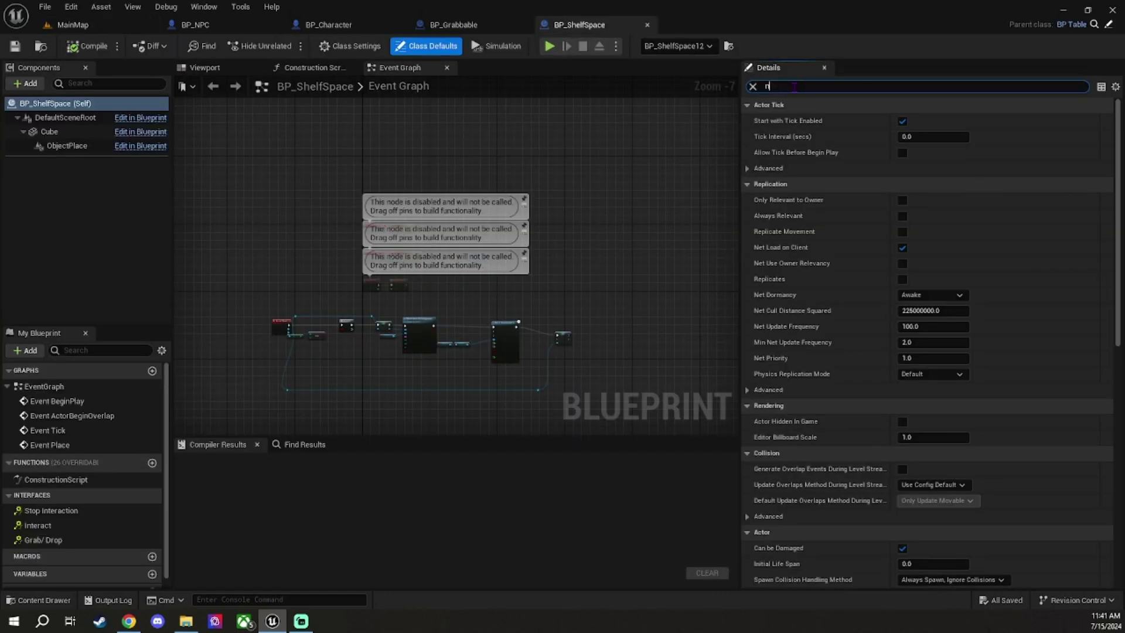
# - Open BP_Table from the Content Drawer and stop the running play test
pyautogui.click(64, 24)
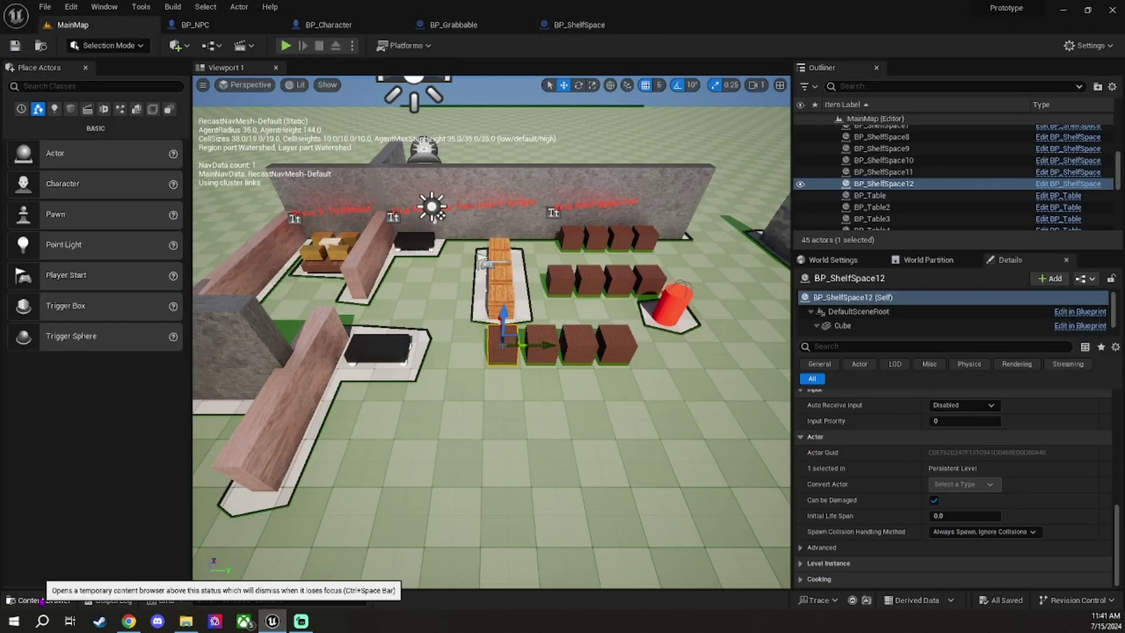
pyautogui.click(42, 600)
pyautogui.doubleClick(422, 438)
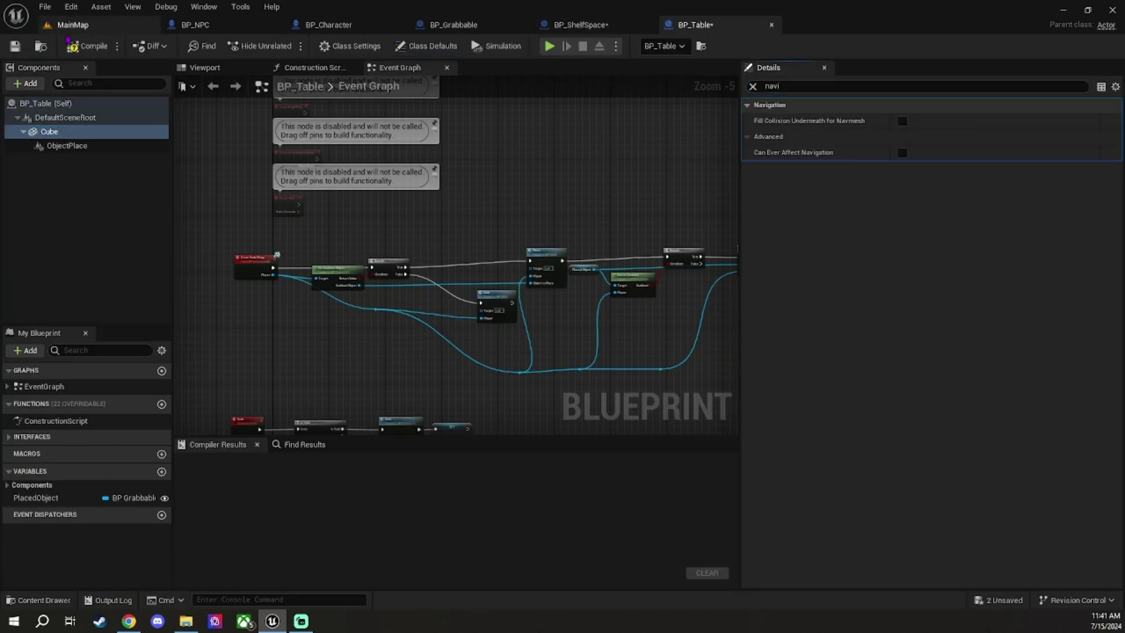
pyautogui.click(70, 24)
pyautogui.click(285, 45)
pyautogui.press('Escape')
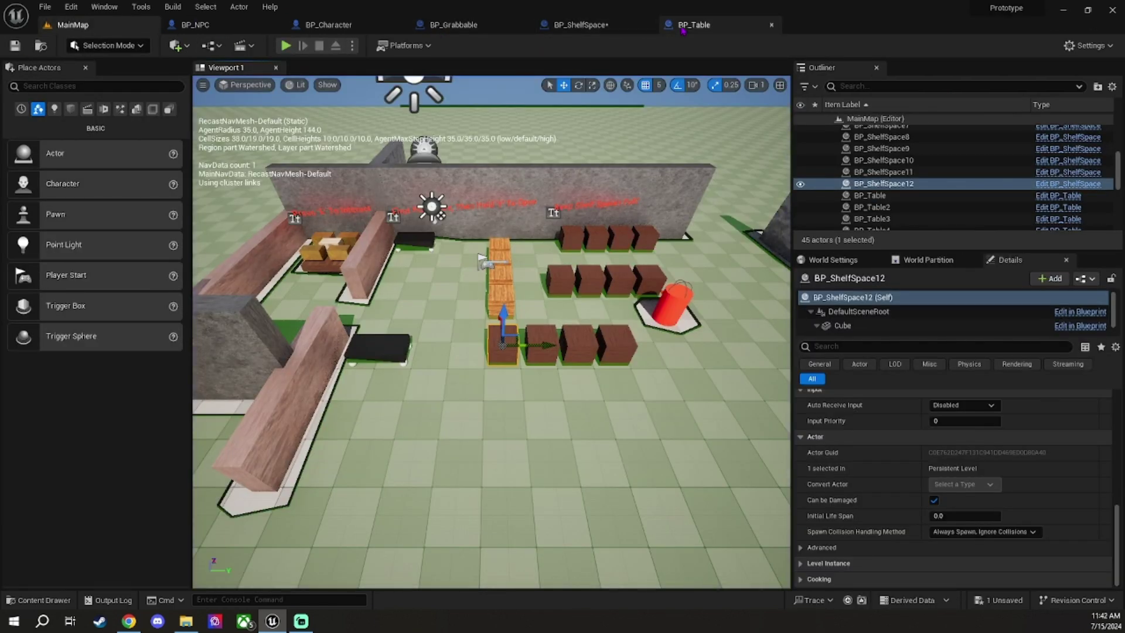
pyautogui.click(694, 24)
# - Add a Nav Modifier to BP_Table with an obstacle area class, save, and play-test the level
pyautogui.click(26, 83)
pyautogui.write('nav')
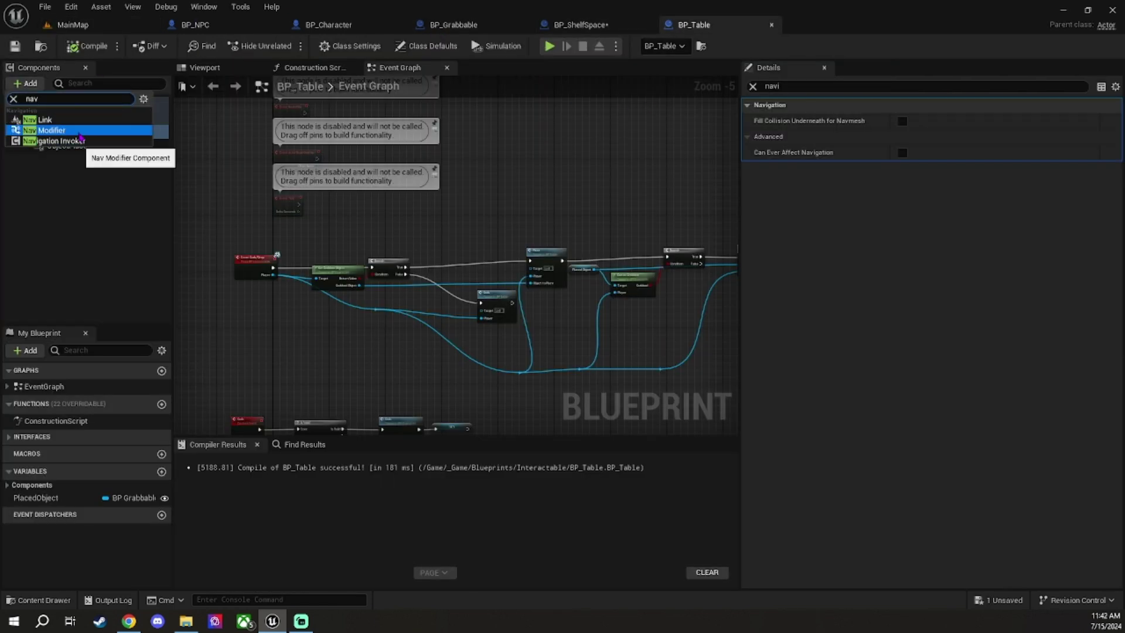
pyautogui.click(81, 130)
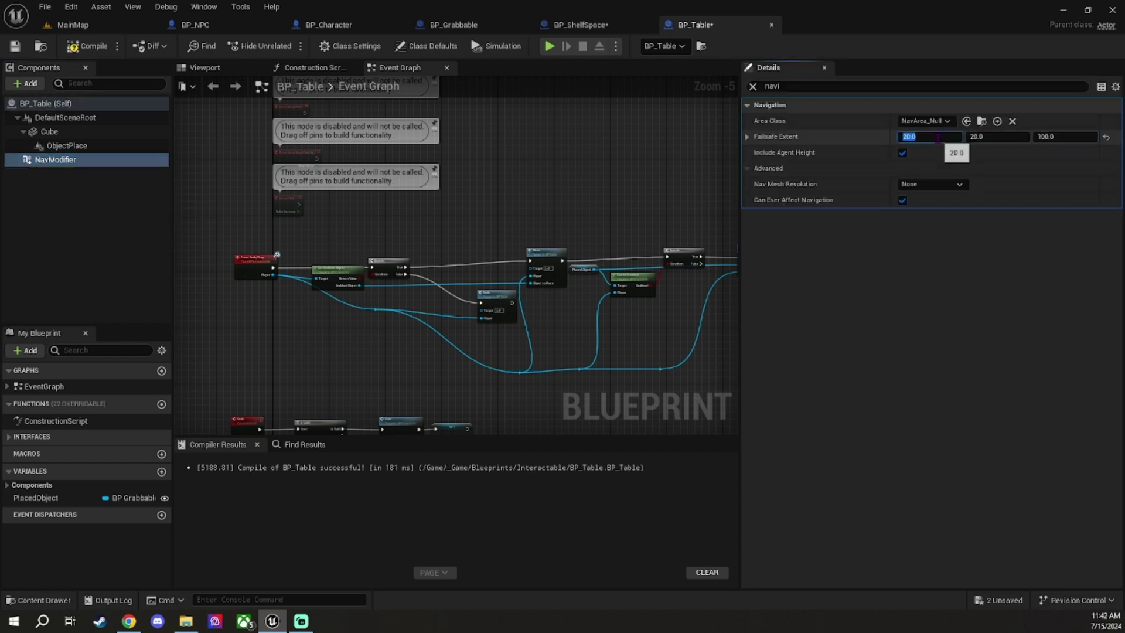
pyautogui.click(87, 26)
pyautogui.click(596, 28)
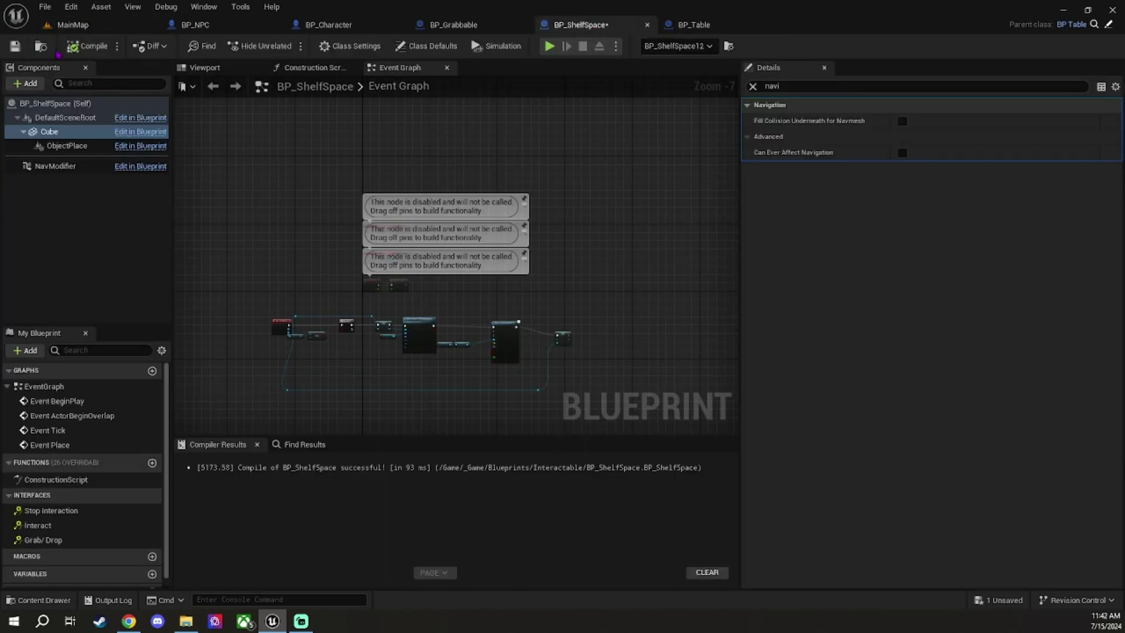
pyautogui.click(693, 24)
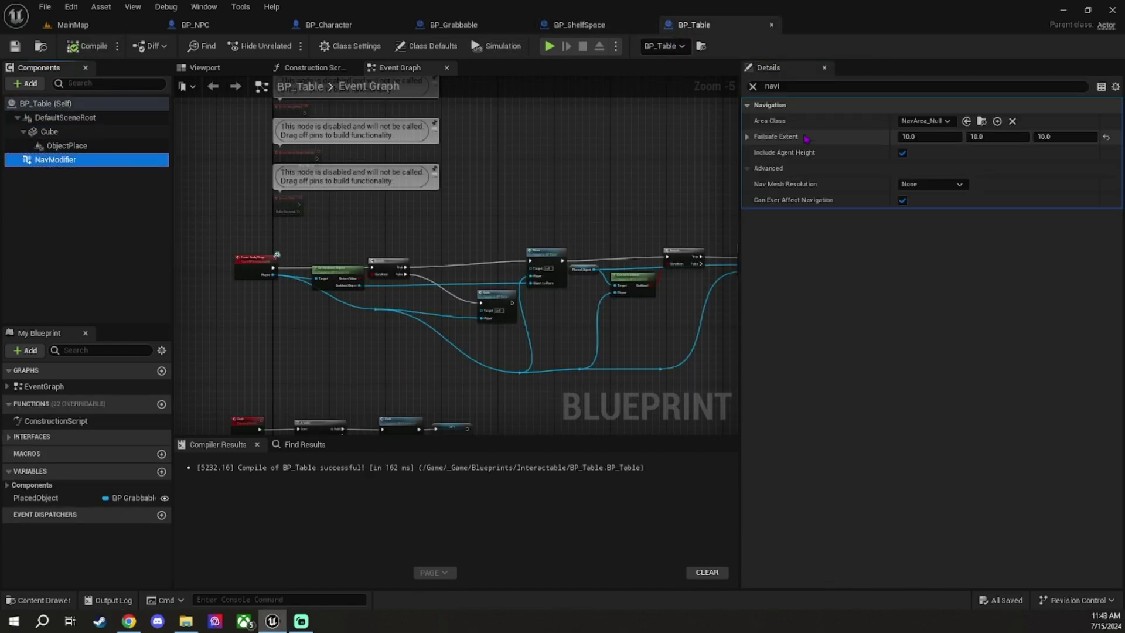
pyautogui.click(949, 122)
pyautogui.click(957, 203)
pyautogui.hotkey('ctrl', 's')
pyautogui.hotkey('alt', 'p')
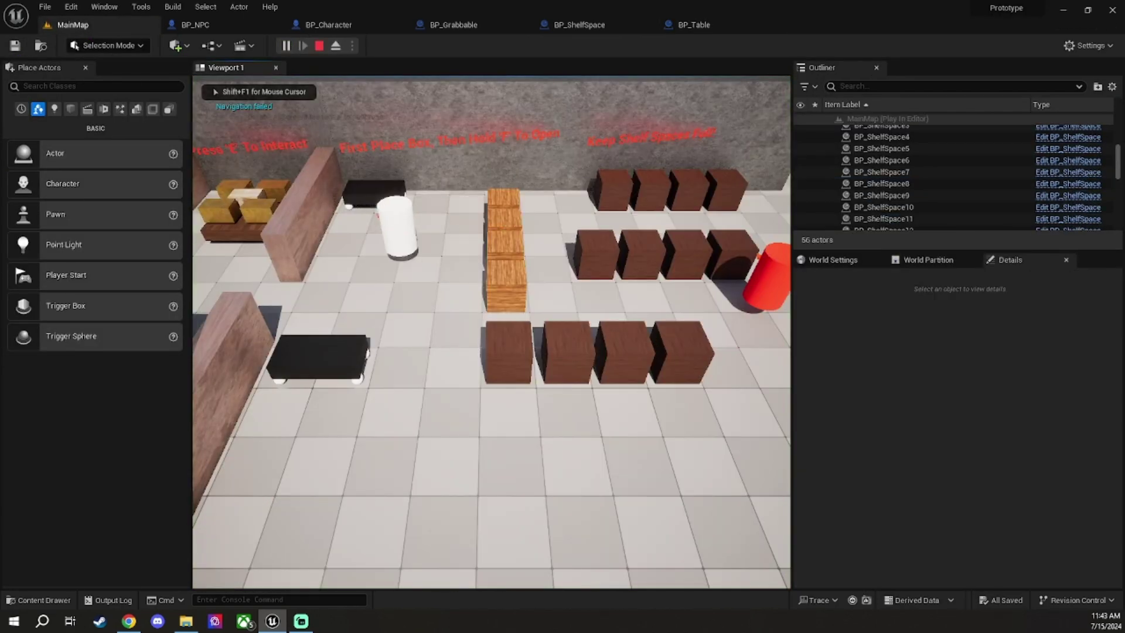
# - Stop the play test, open BP_Grabbable from the Content Drawer, and add a blank Tags entry
pyautogui.hotkey('shift', 'F1')
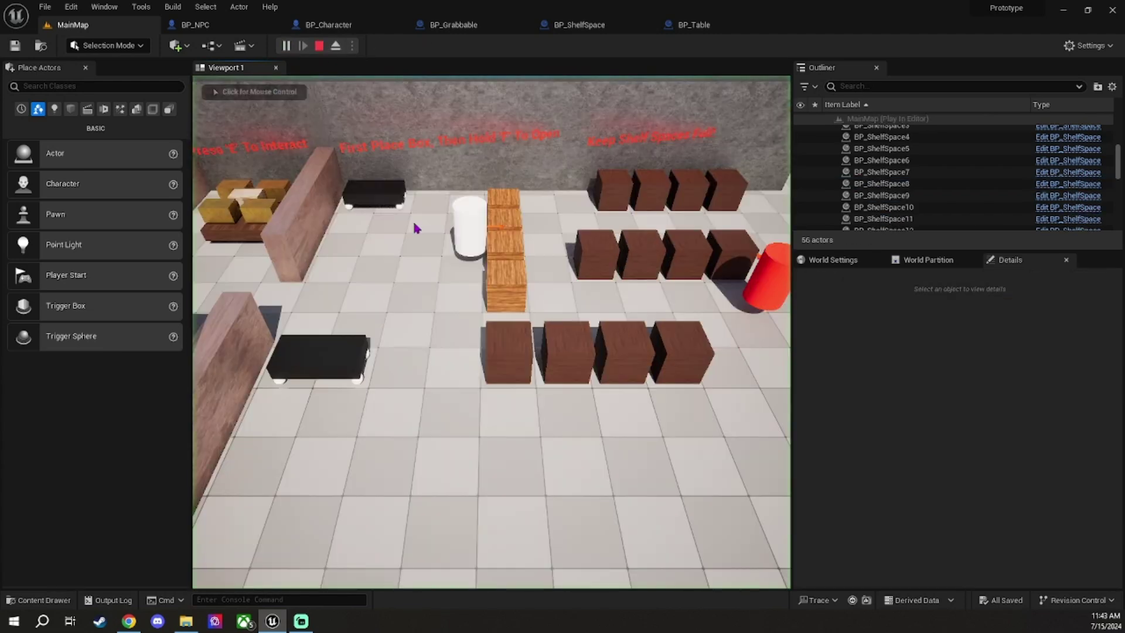
pyautogui.press('Escape')
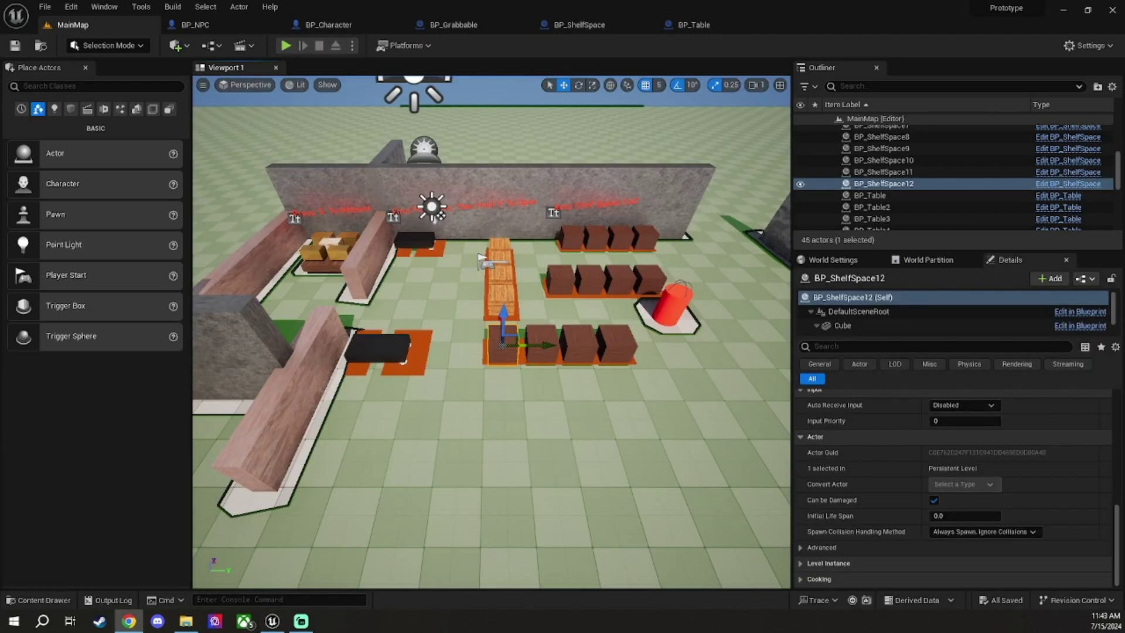
pyautogui.hotkey('ctrl', 'space')
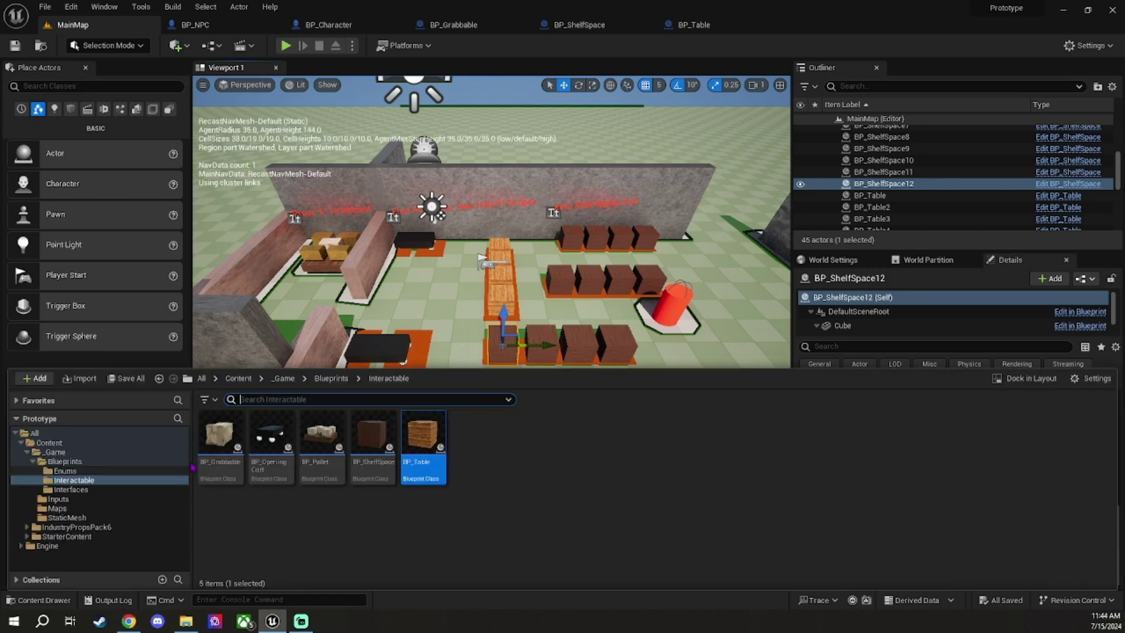
pyautogui.click(229, 469)
pyautogui.doubleClick(229, 472)
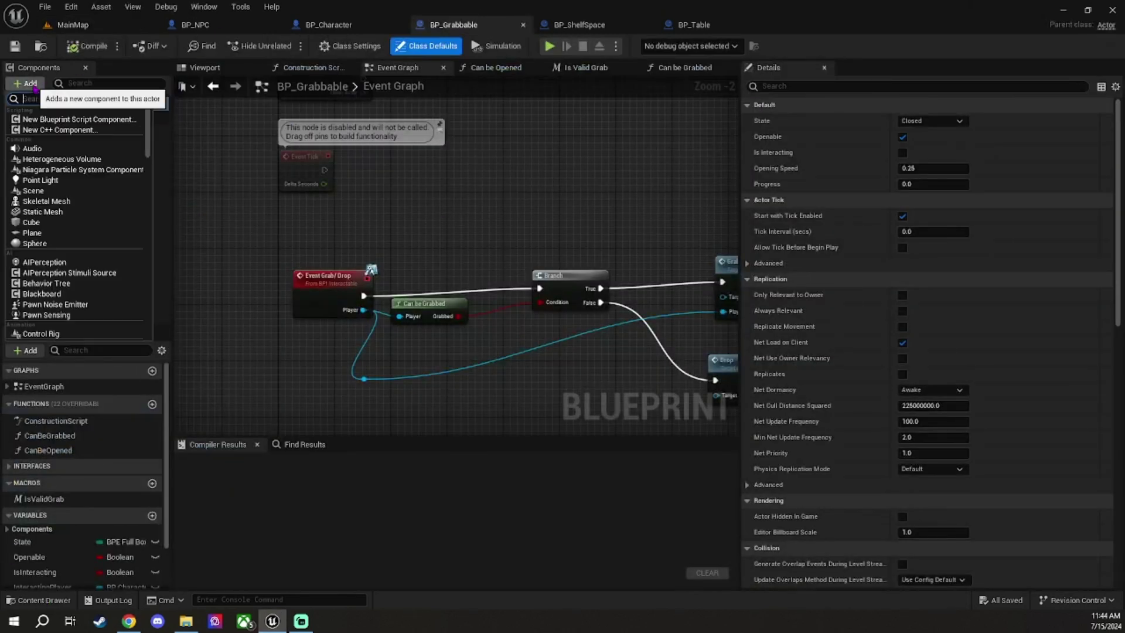
pyautogui.write('tag')
pyautogui.click(975, 137)
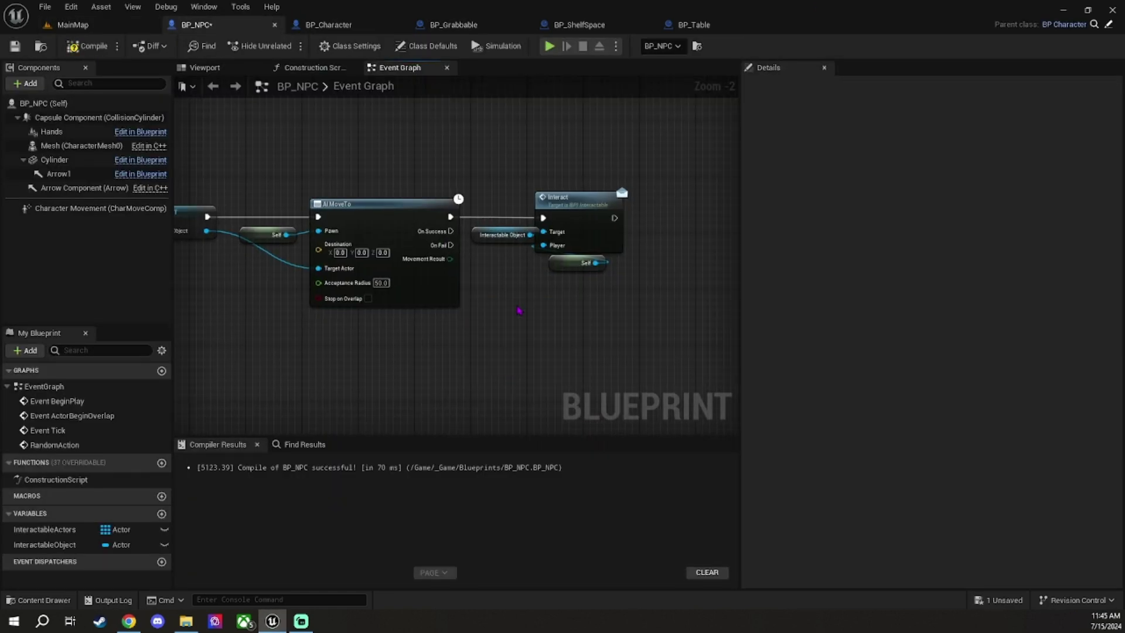
# - Add a random-duration Delay after AI MoveTo's On Fail, followed by Random Action to retry
pyautogui.moveTo(450, 244); pyautogui.dragTo(492, 384)
pyautogui.write('delay')
pyautogui.press('Return')
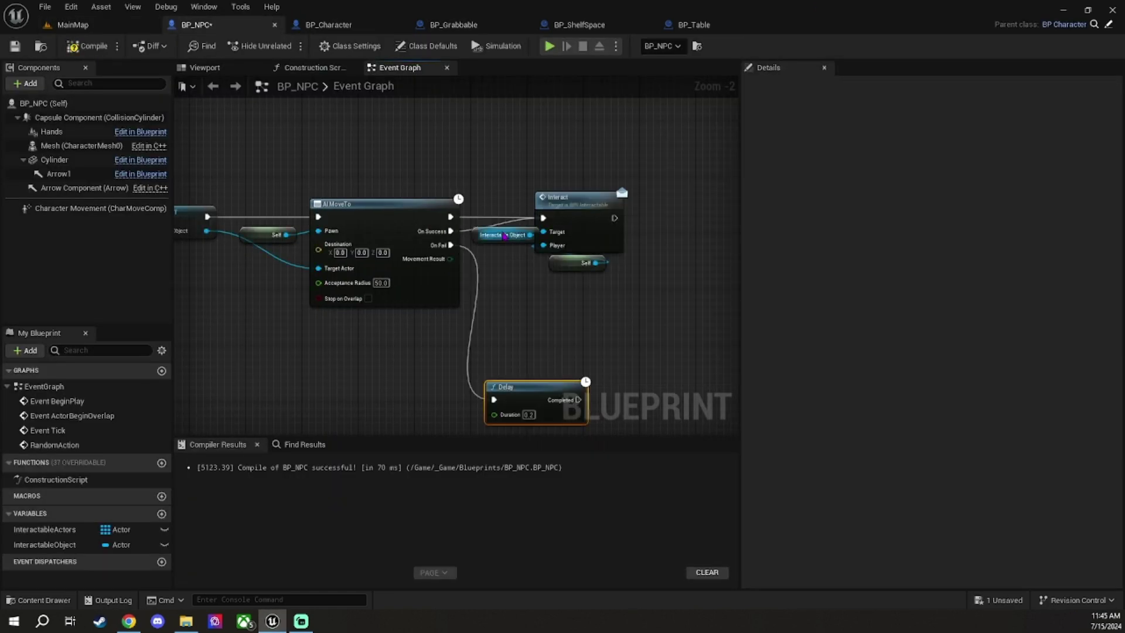
pyautogui.moveTo(506, 236); pyautogui.dragTo(540, 251)
pyautogui.moveTo(540, 321); pyautogui.dragTo(578, 188, button='right')
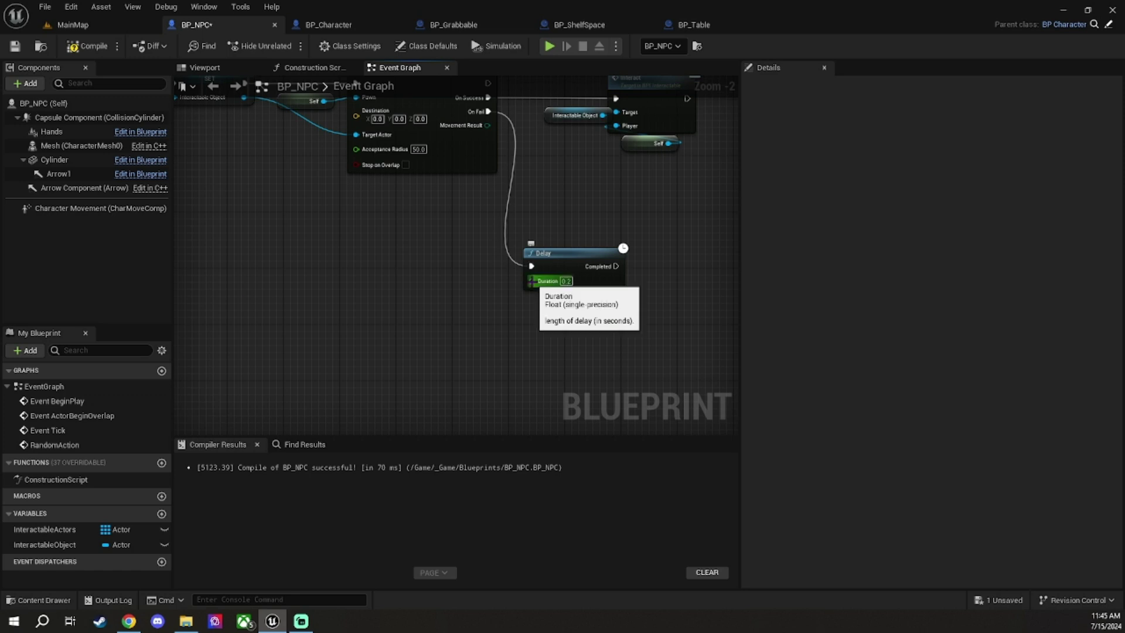
pyautogui.moveTo(533, 282); pyautogui.dragTo(478, 312)
pyautogui.click(563, 457)
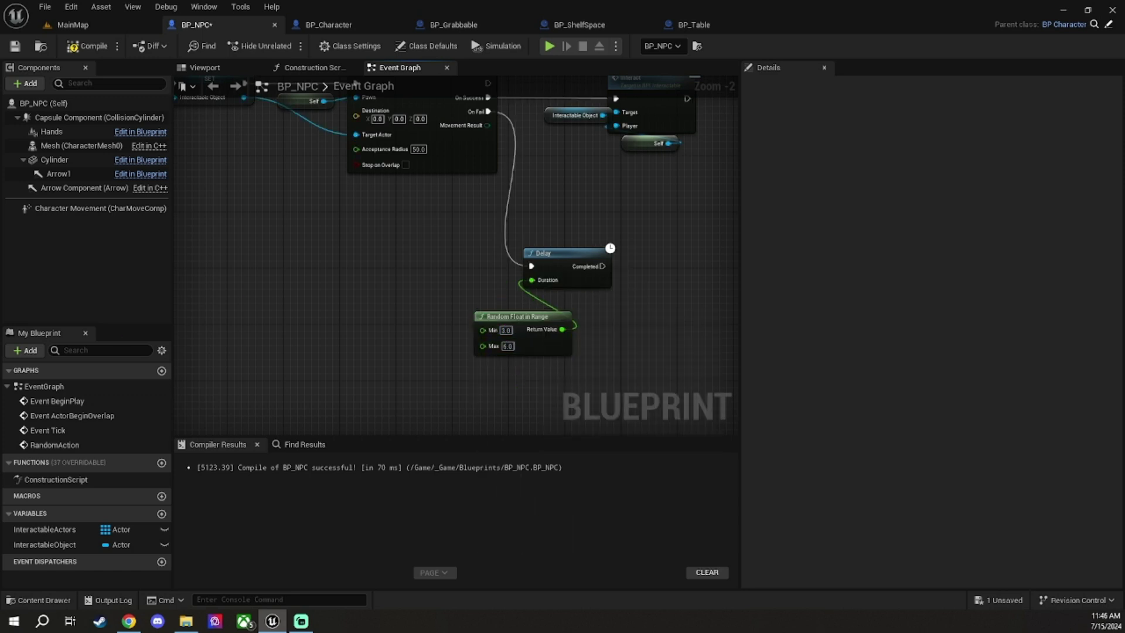
pyautogui.moveTo(603, 266); pyautogui.dragTo(642, 258)
pyautogui.write('random')
pyautogui.press('Return')
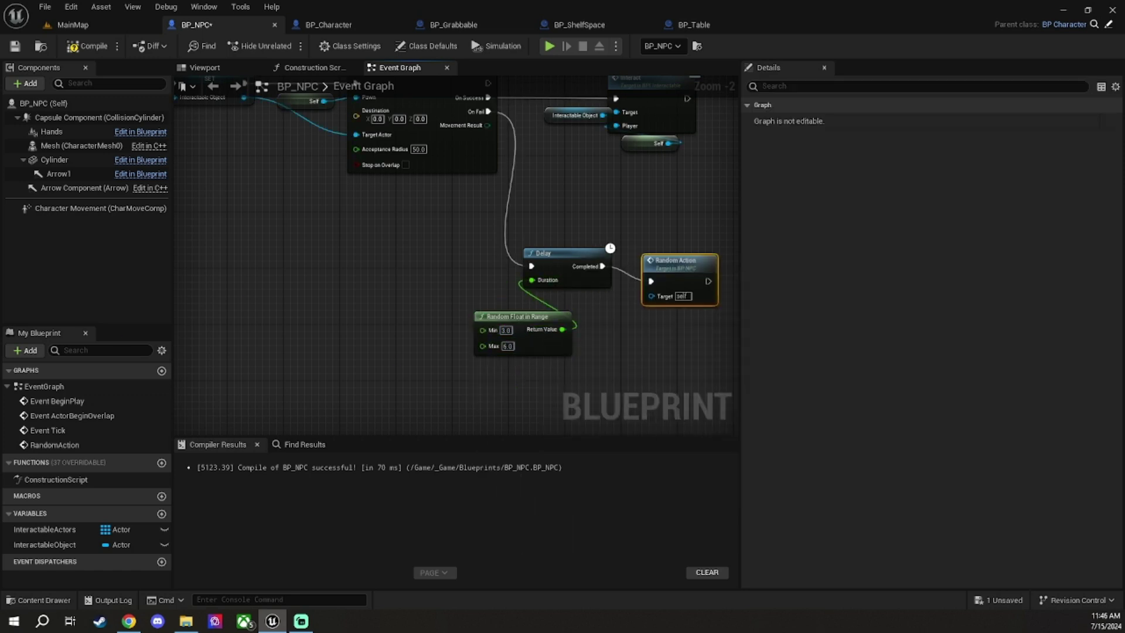
# - Add a Delay after Interact, timed by a copied Random Float in Range from 5 to 7
pyautogui.moveTo(686, 101); pyautogui.dragTo(395, 145, button='right')
pyautogui.moveTo(396, 144); pyautogui.dragTo(446, 151)
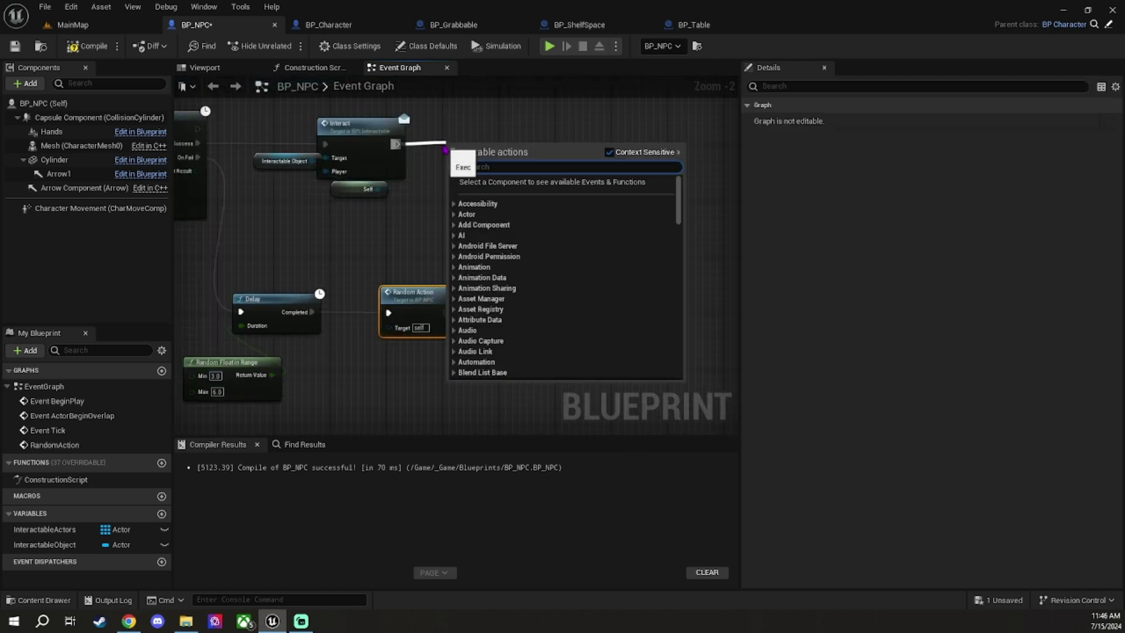
pyautogui.write('delay')
pyautogui.press('Return')
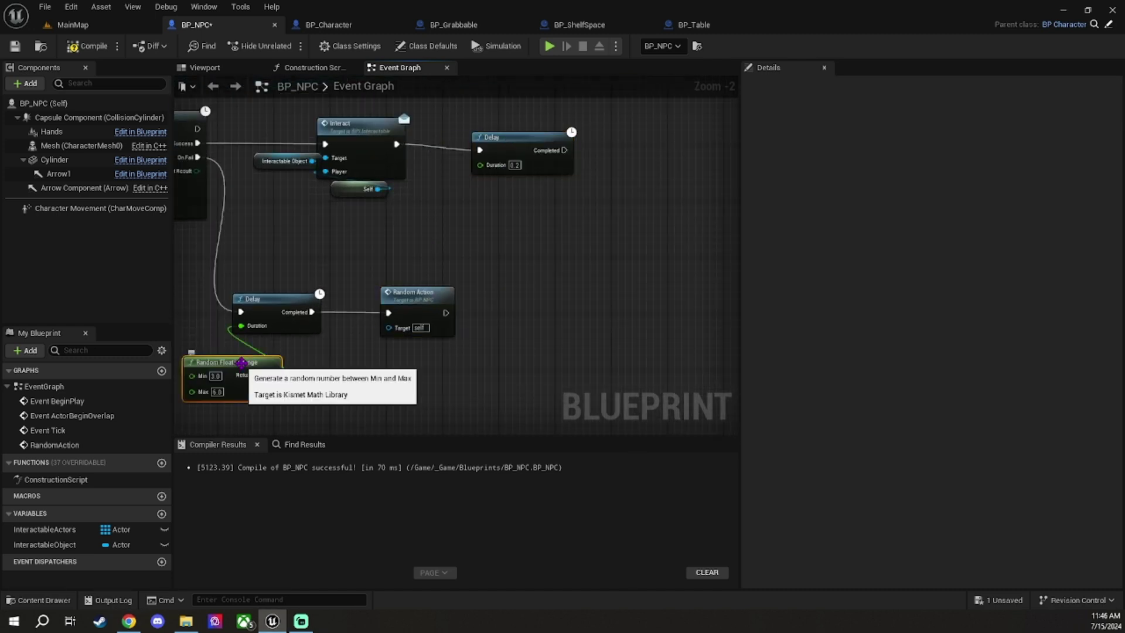
pyautogui.click(229, 362)
pyautogui.hotkey('ctrl', 'c')
pyautogui.hotkey('ctrl', 'v')
pyautogui.moveTo(488, 183); pyautogui.dragTo(494, 176)
pyautogui.doubleClick(482, 192)
pyautogui.write('5')
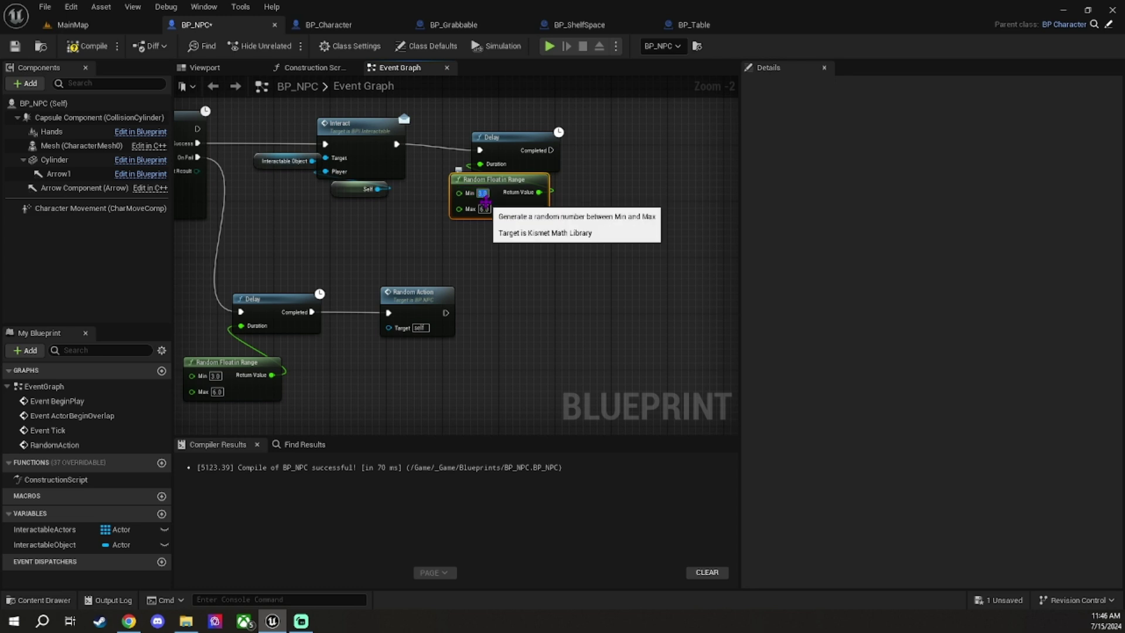
pyautogui.doubleClick(482, 209)
pyautogui.write('7')
pyautogui.moveTo(228, 362); pyautogui.dragTo(222, 341)
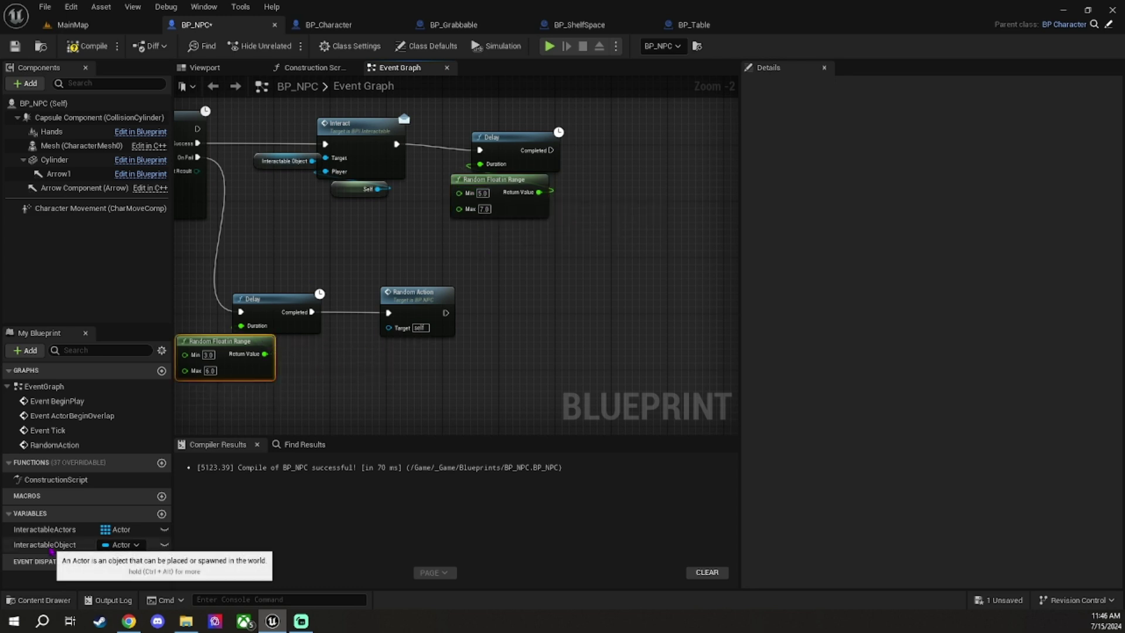
# - Call Stop Interaction on InteractableObject after that Delay, loop back to the retry Delay, and save
pyautogui.moveTo(44, 545)
pyautogui.keyDown('ctrl'); pyautogui.mouseDown()
pyautogui.moveTo(622, 181)
pyautogui.moveTo(634, 235)
pyautogui.mouseUp(); pyautogui.keyUp('ctrl')
pyautogui.write('stop inter')
pyautogui.press('Return')
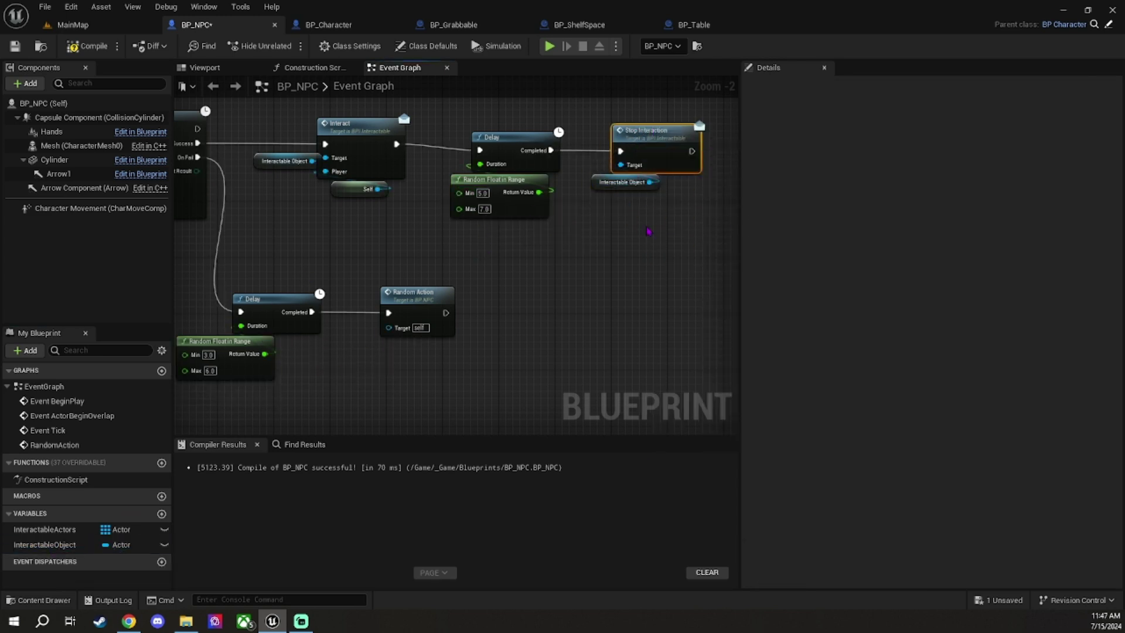
pyautogui.moveTo(647, 233); pyautogui.dragTo(509, 265, button='right')
pyautogui.moveTo(741, 242); pyautogui.dragTo(810, 242)
pyautogui.moveTo(651, 275)
pyautogui.mouseDown(button='right')
pyautogui.moveTo(720, 326)
pyautogui.moveTo(800, 238)
pyautogui.mouseUp(button='right')
pyautogui.moveTo(703, 145)
pyautogui.mouseDown()
pyautogui.moveTo(706, 160)
pyautogui.moveTo(343, 322)
pyautogui.mouseUp()
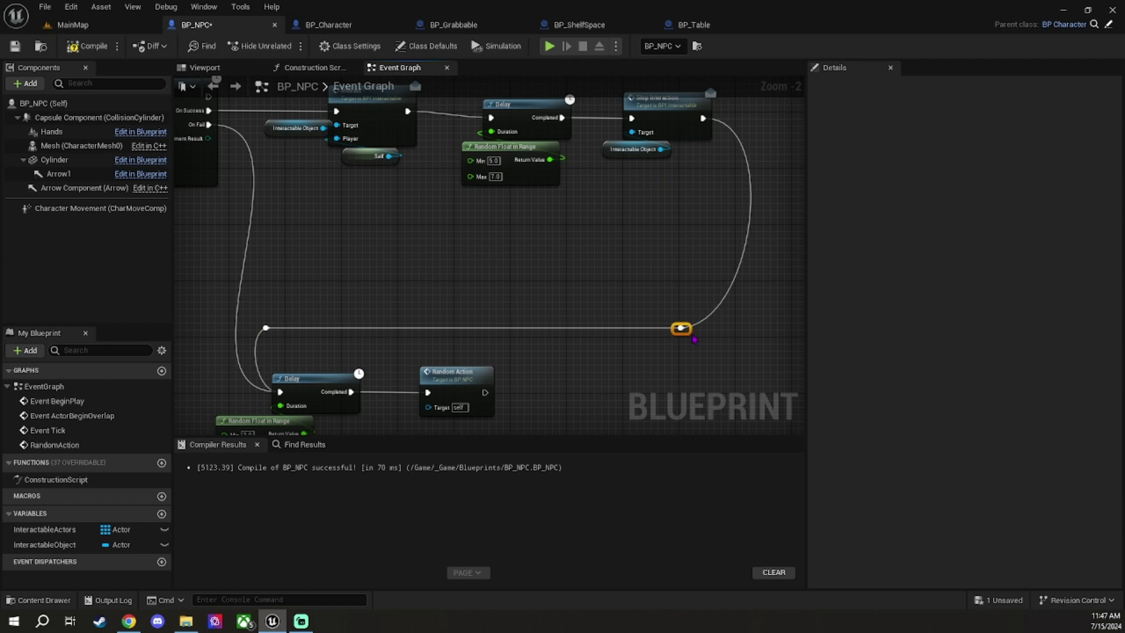
pyautogui.scroll(-1, 595, 259)
pyautogui.hotkey('ctrl', 's')
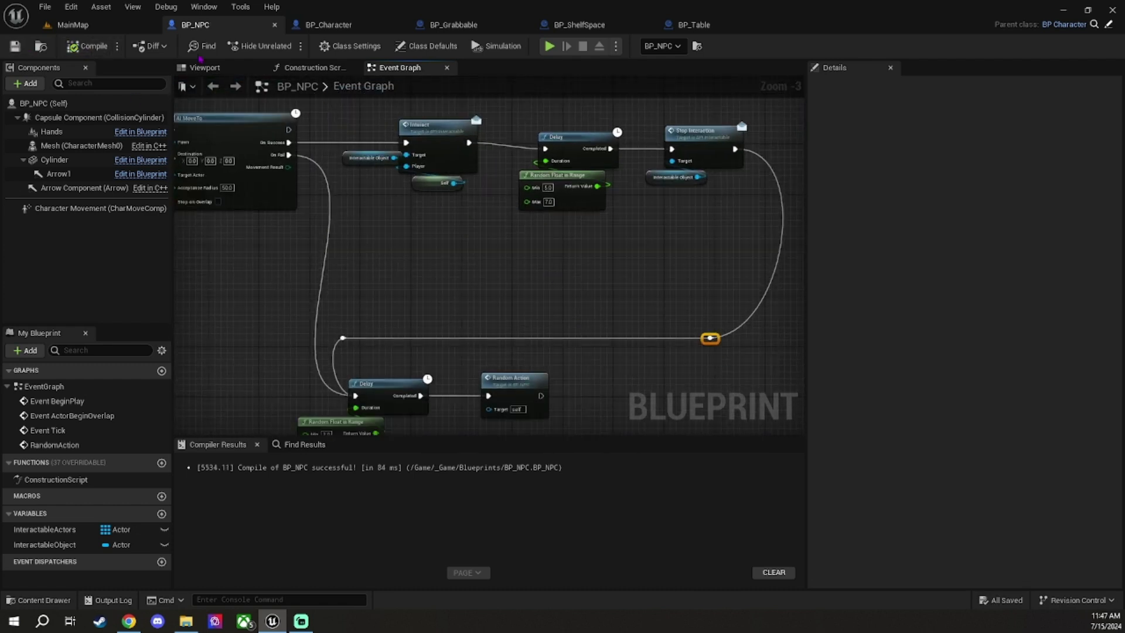
# - Play-test the level to watch the NPC move, then go back to BP_NPC
pyautogui.hotkey('alt', 'p')
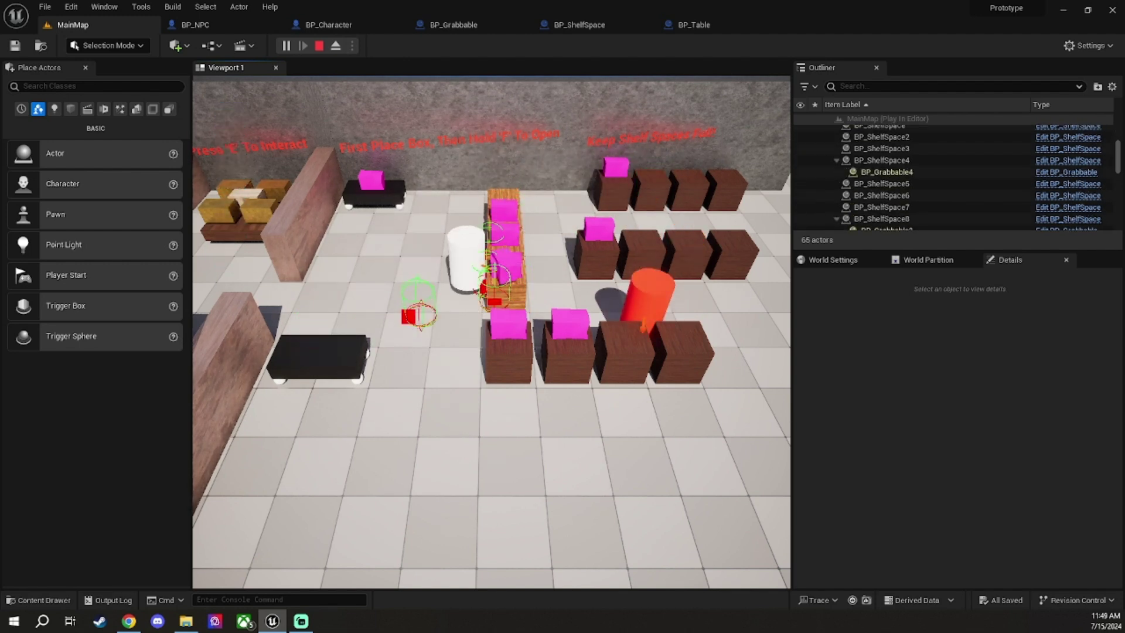
pyautogui.press('Escape')
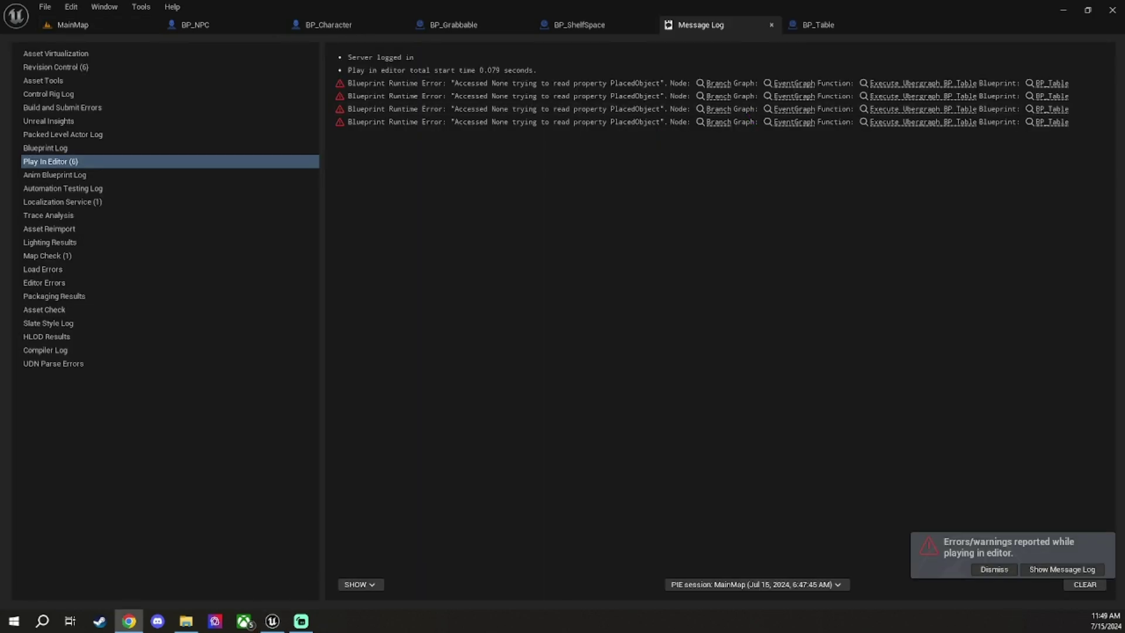
pyautogui.click(195, 24)
# - Compile and save BP_NPC, then browse the project assets in the Content Drawer
pyautogui.scroll(2, 580, 311)
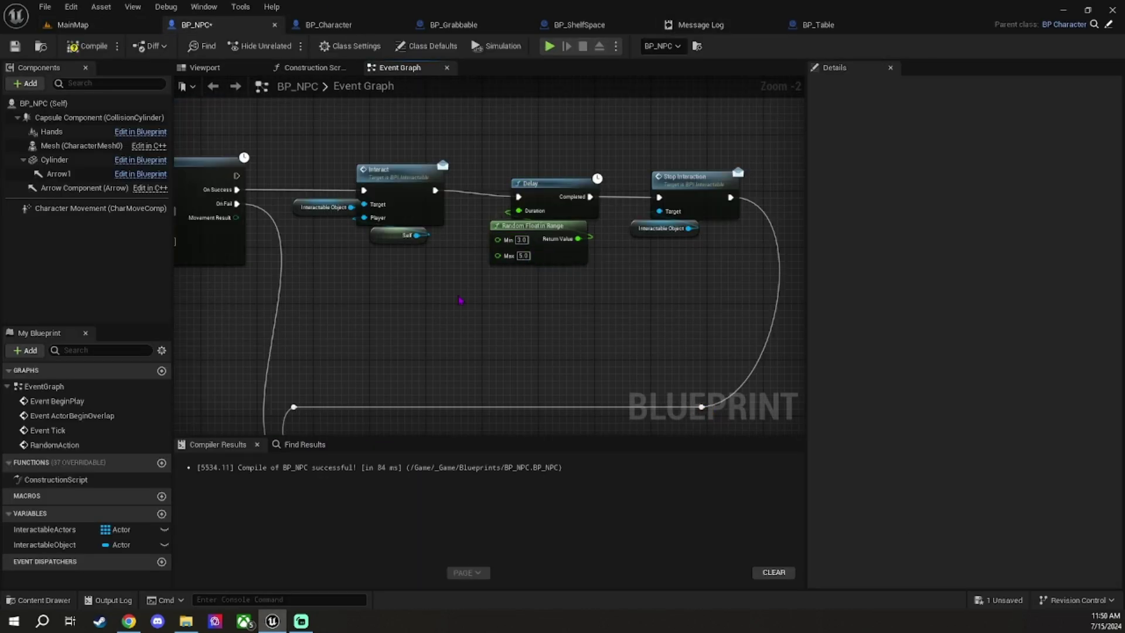
pyautogui.hotkey('ctrl', 's')
pyautogui.scroll(-5, 460, 300)
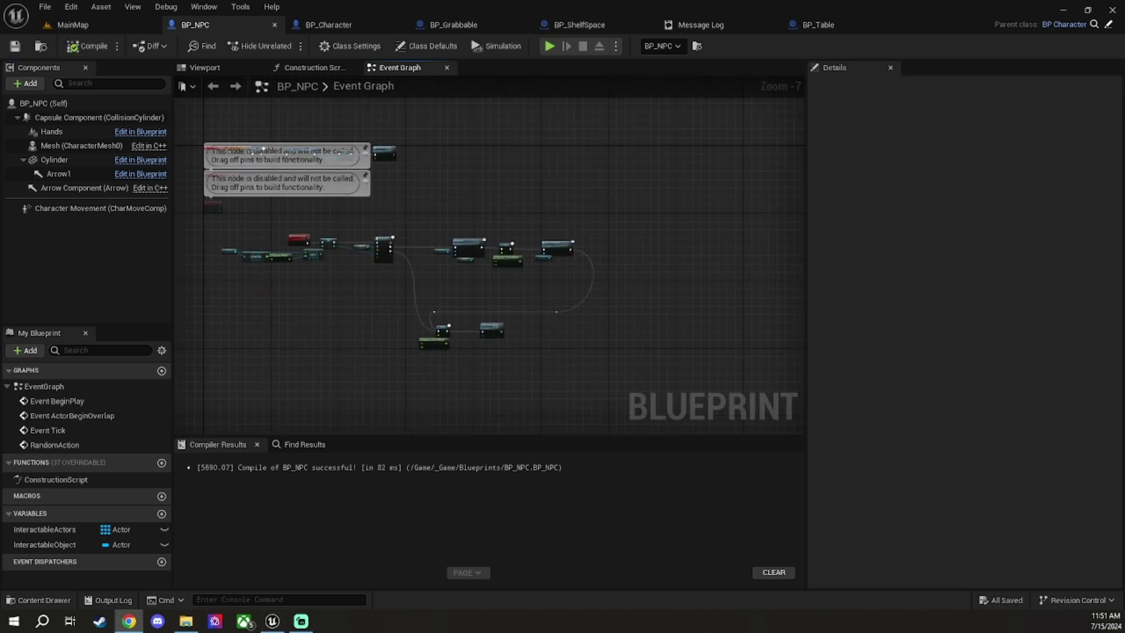
pyautogui.click(41, 600)
# - Add a new function named MarkAsOccupied to the BPI_Interactable interface
pyautogui.doubleClick(220, 459)
pyautogui.click(948, 84)
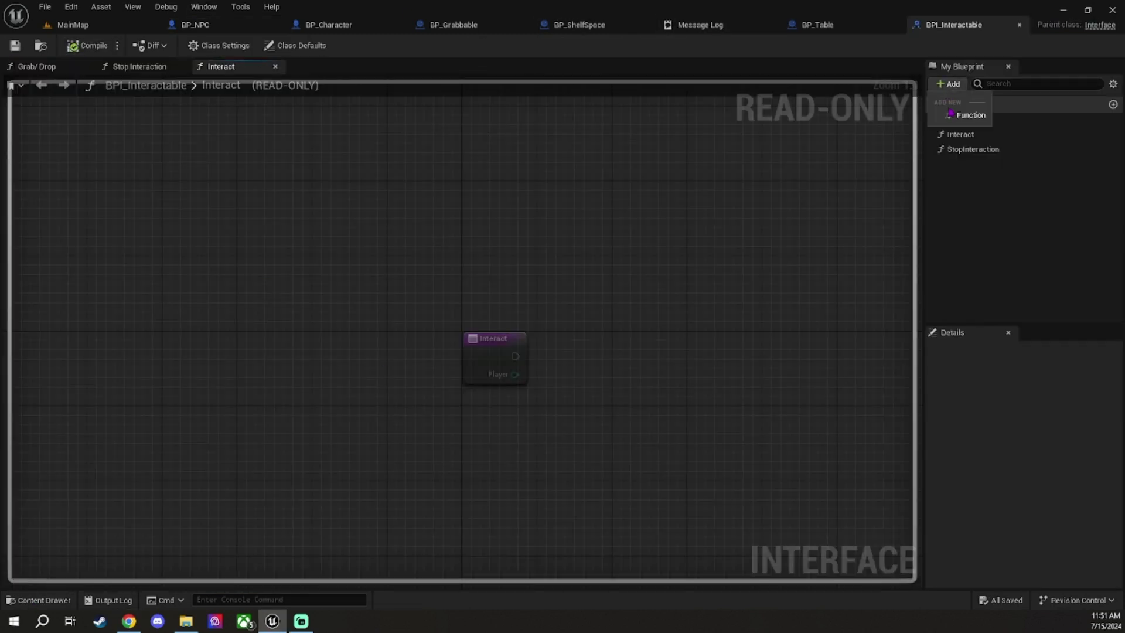
pyautogui.click(961, 113)
pyautogui.write('MarkAsOccupie')
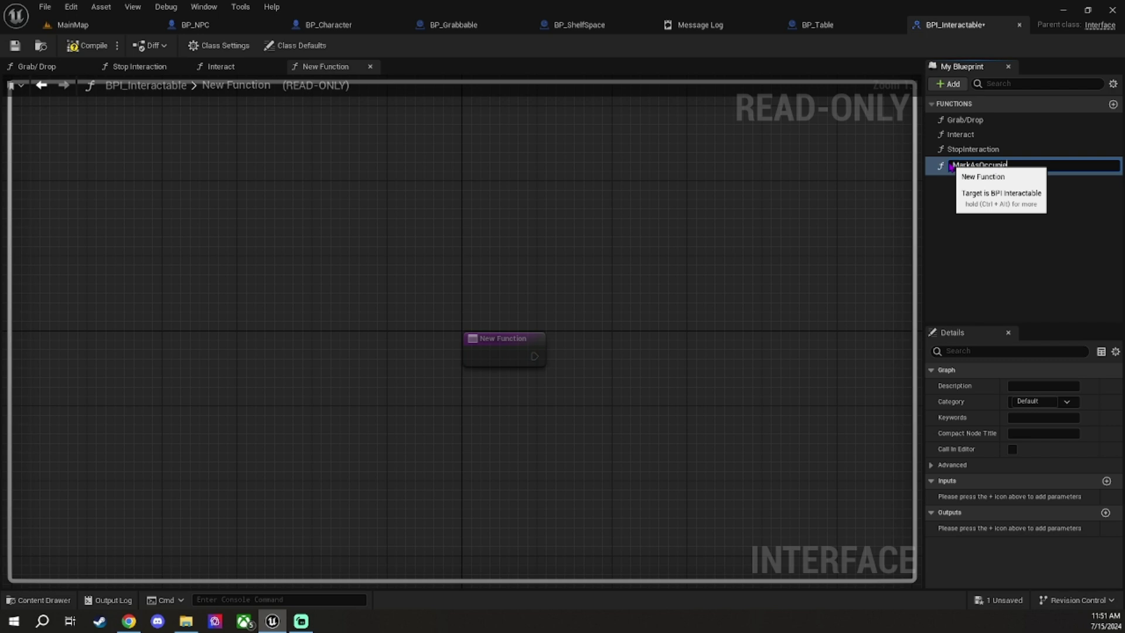
pyautogui.write('d')
pyautogui.press('Return')
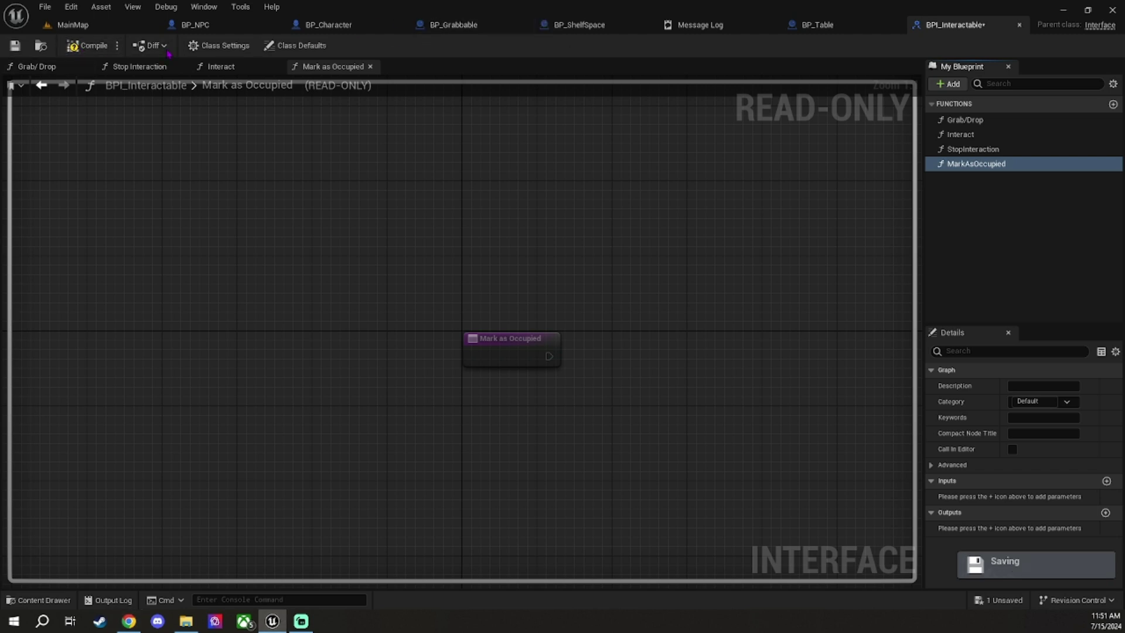
# - Go to BP_Grabbable's Event Graph and bring up the add-action menu on empty space
pyautogui.click(453, 25)
pyautogui.scroll(-2, 440, 293)
pyautogui.moveTo(443, 266); pyautogui.dragTo(321, 327, button='right')
pyautogui.rightClick(343, 316)
# - Place Event Mark as Occupied and wire it to a SET node for a new Occupied Boolean
pyautogui.write('mark')
pyautogui.rightClick(321, 328)
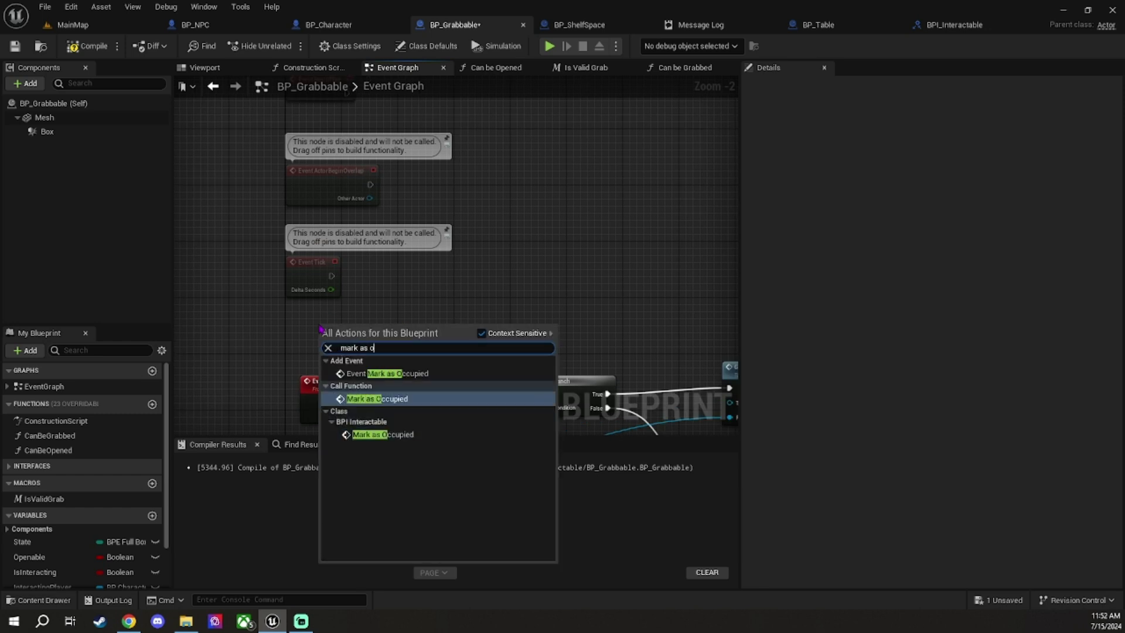
pyautogui.click(386, 369)
pyautogui.scroll(-1, 119, 494)
pyautogui.click(152, 478)
pyautogui.write('Occupies')
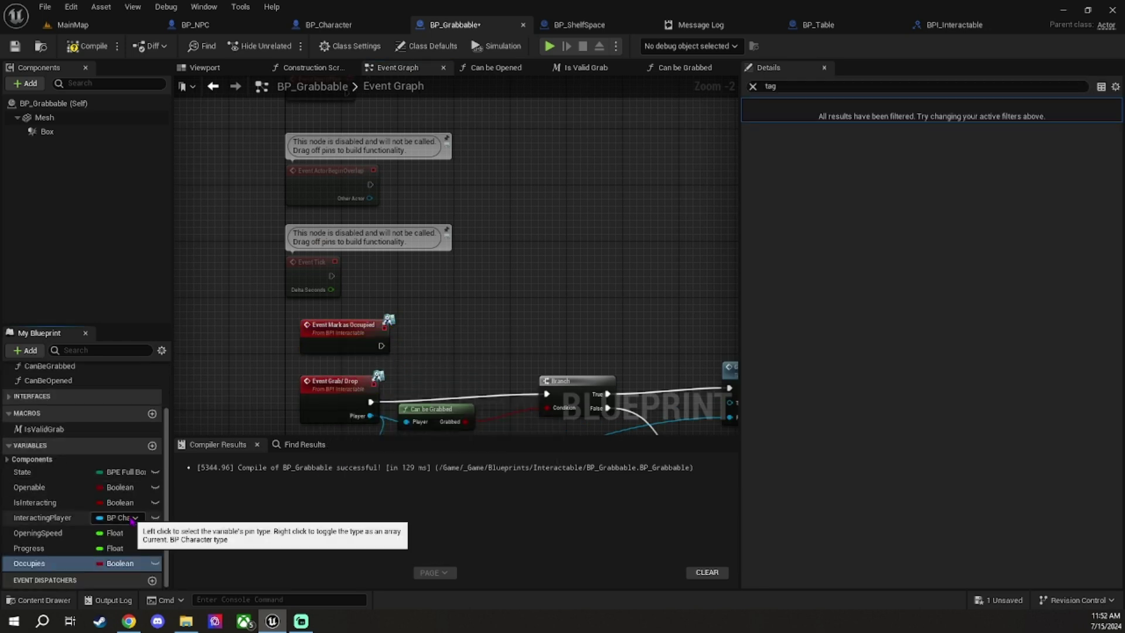
pyautogui.click(52, 564)
pyautogui.keyDown('alt'); pyautogui.moveTo(136, 535); pyautogui.dragTo(458, 340); pyautogui.keyUp('alt')
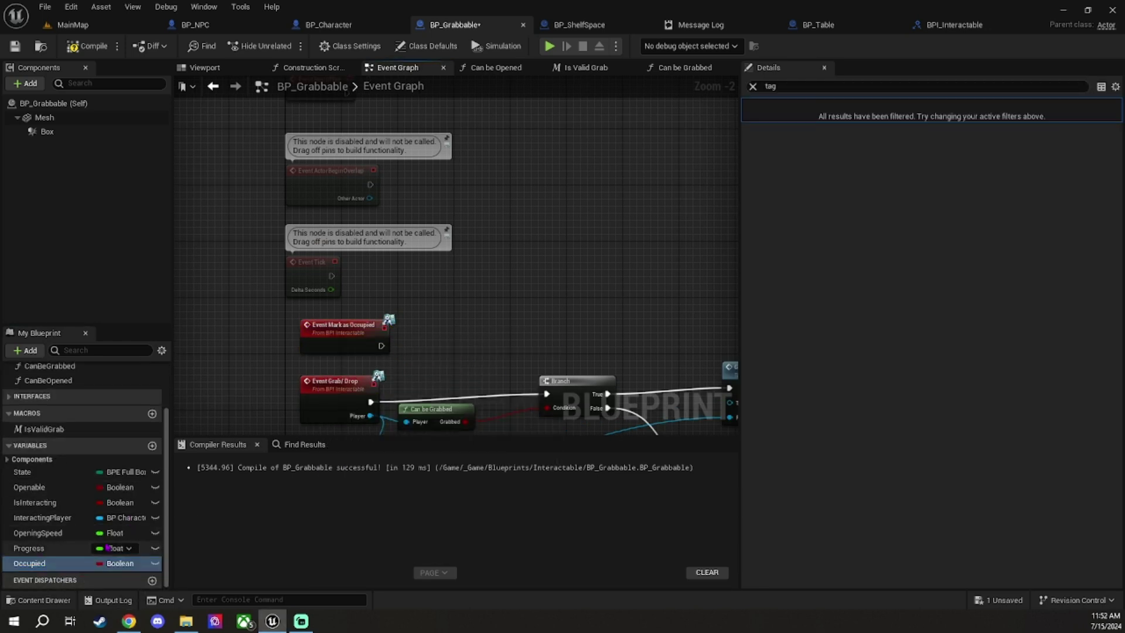
pyautogui.moveTo(381, 346); pyautogui.dragTo(464, 346)
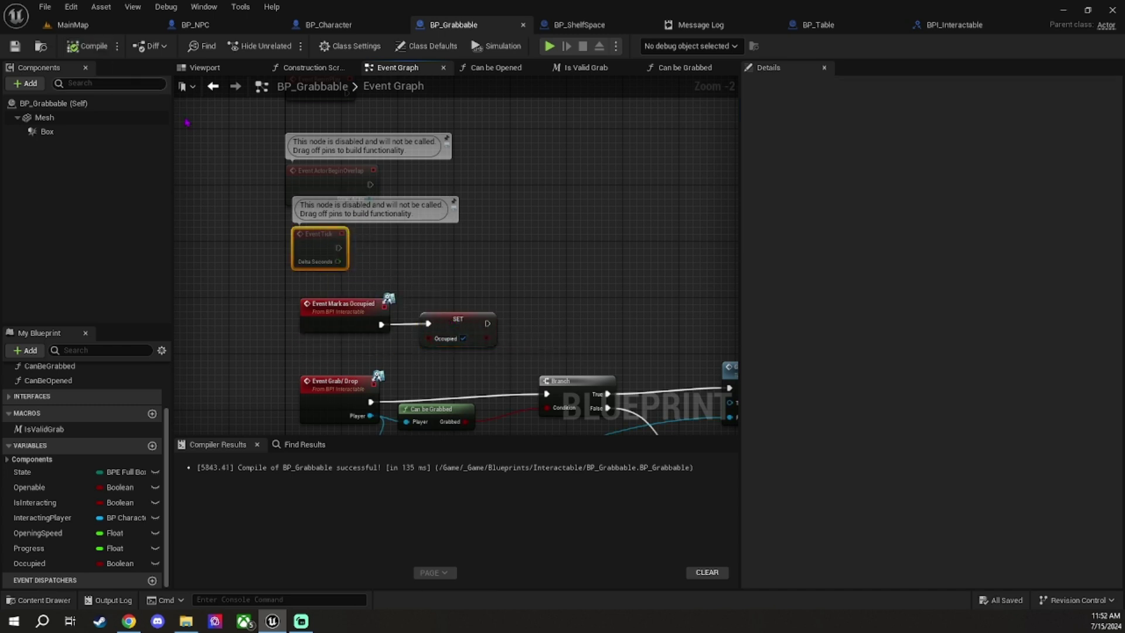
# - Return to BP_NPC and bring the start of its logic into view
pyautogui.click(195, 25)
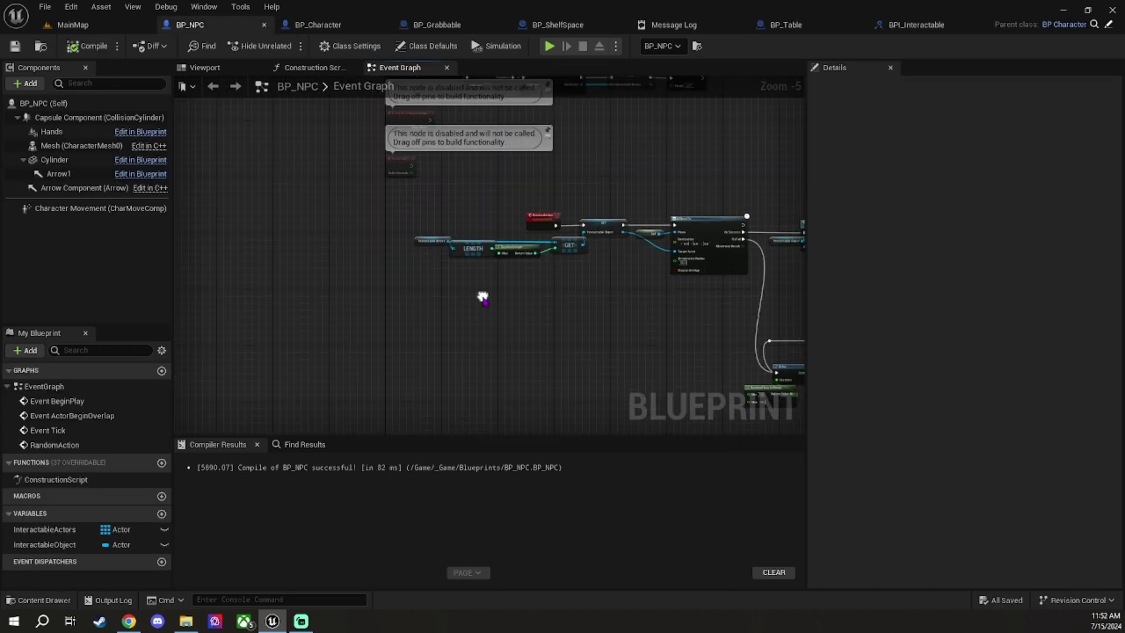
pyautogui.moveTo(486, 297)
pyautogui.mouseDown(button='right')
pyautogui.moveTo(234, 267)
pyautogui.moveTo(343, 224)
pyautogui.mouseUp(button='right')
pyautogui.click(323, 179)
# - Add a function named IsAvailable? to the BPI_Interactable interface
pyautogui.scroll(4, 272, 258)
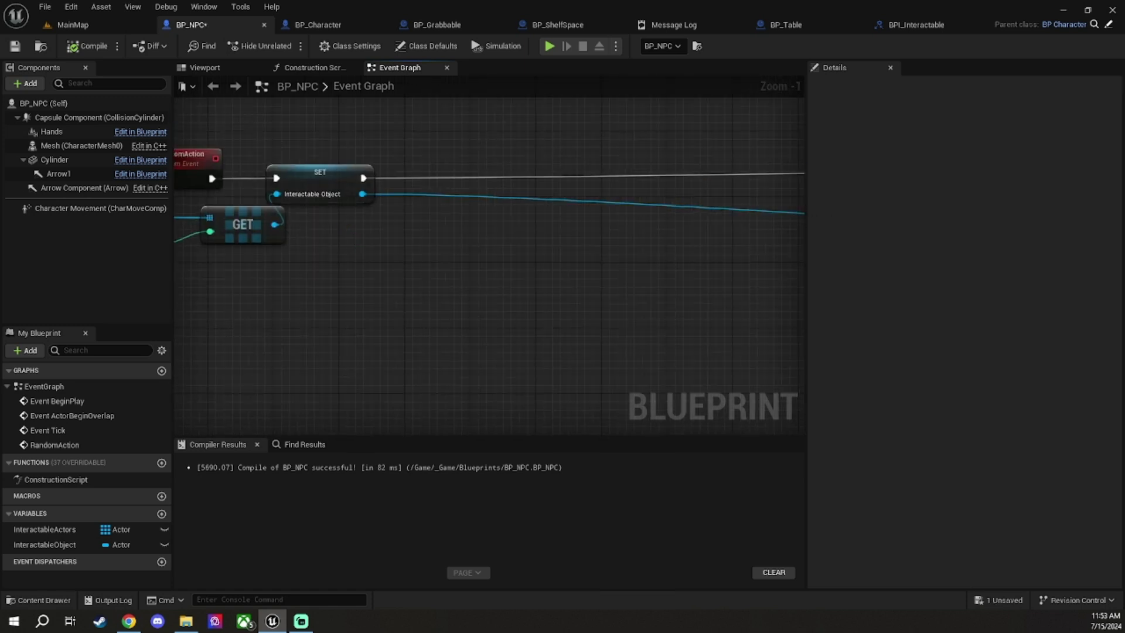
pyautogui.click(916, 25)
pyautogui.write('IsAvailable')
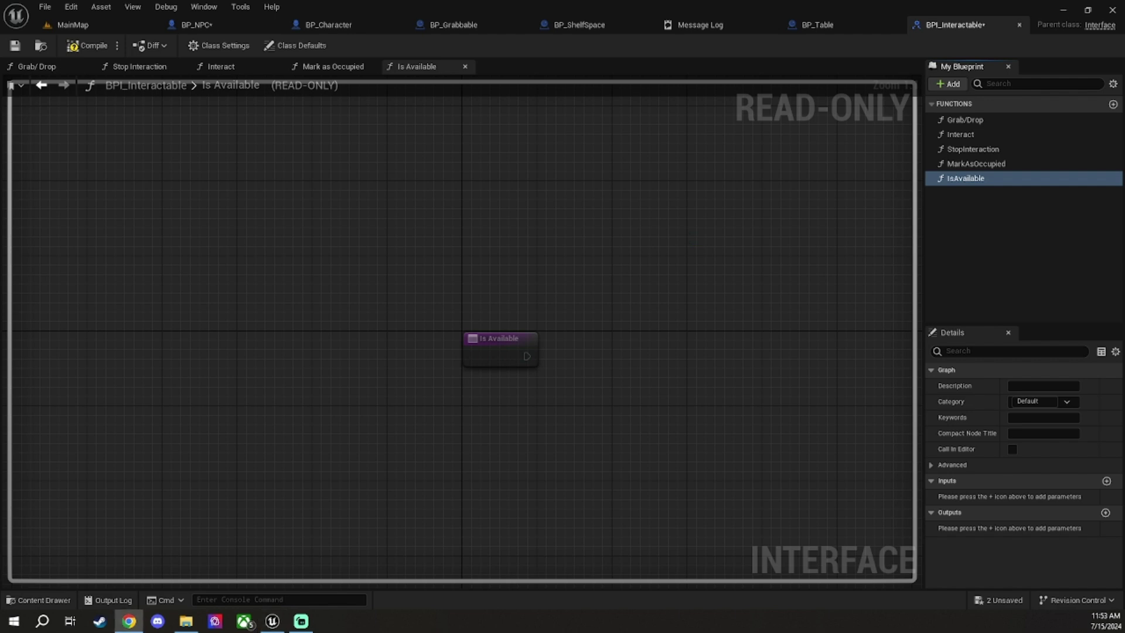
pyautogui.click(1010, 179)
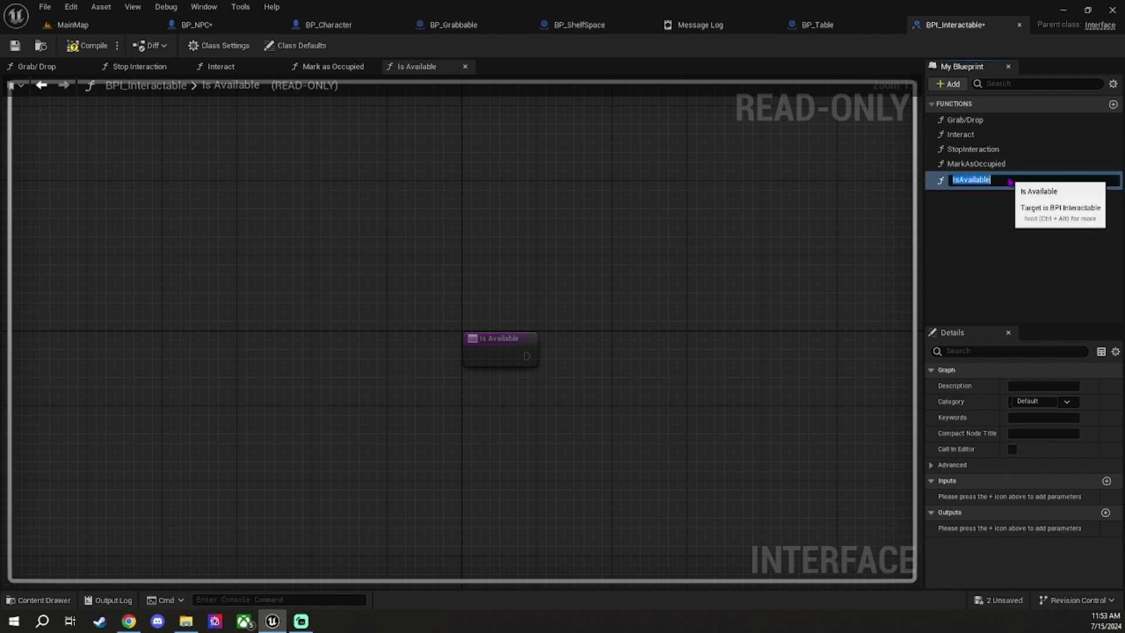
pyautogui.write('?')
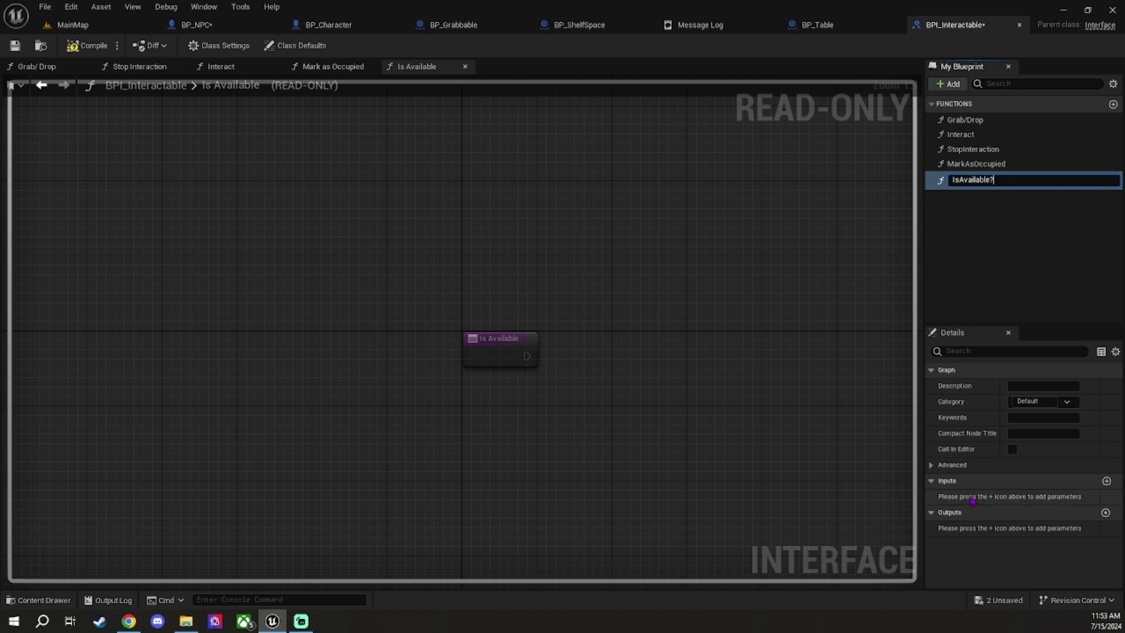
pyautogui.press('Return')
# - Give Is Available? a Boolean IsAvailable output, then return to BP_NPC
pyautogui.click(1106, 512)
pyautogui.write('IsAvailable')
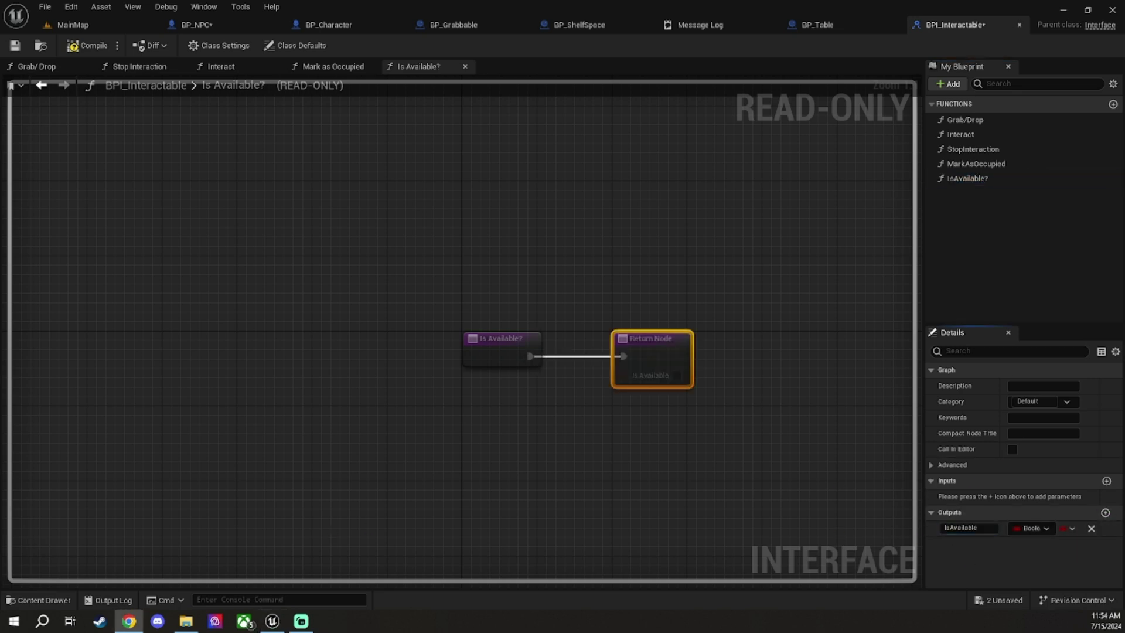
pyautogui.moveTo(581, 311); pyautogui.dragTo(556, 298, button='right')
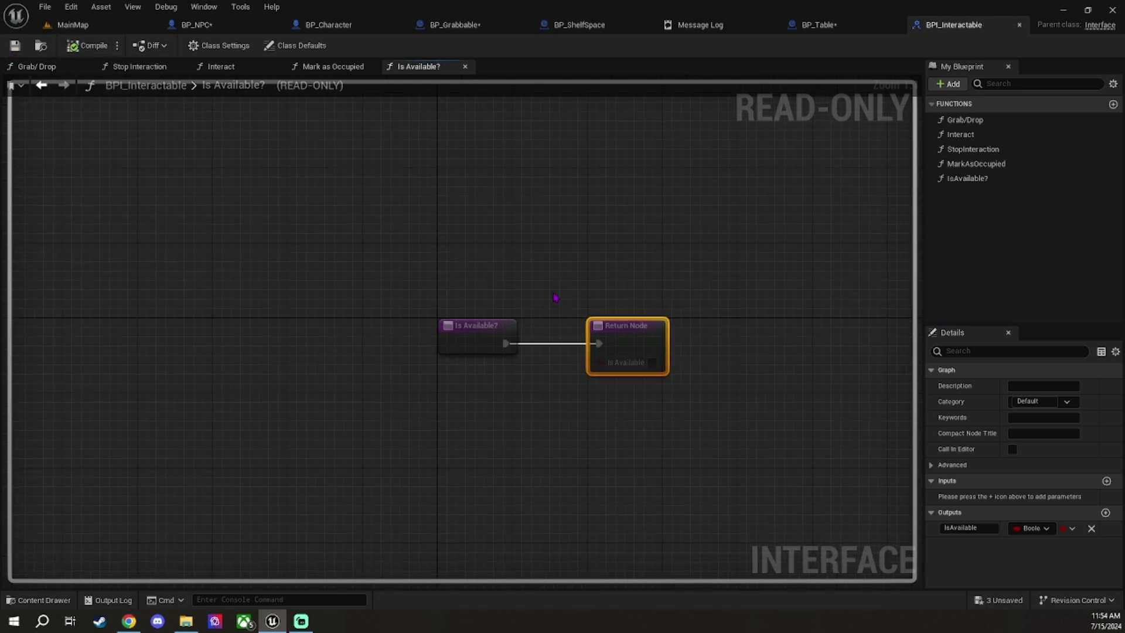
pyautogui.click(190, 25)
# - In BP_Grabbable's Is Available?, return NOT Occupied as the availability value
pyautogui.click(82, 45)
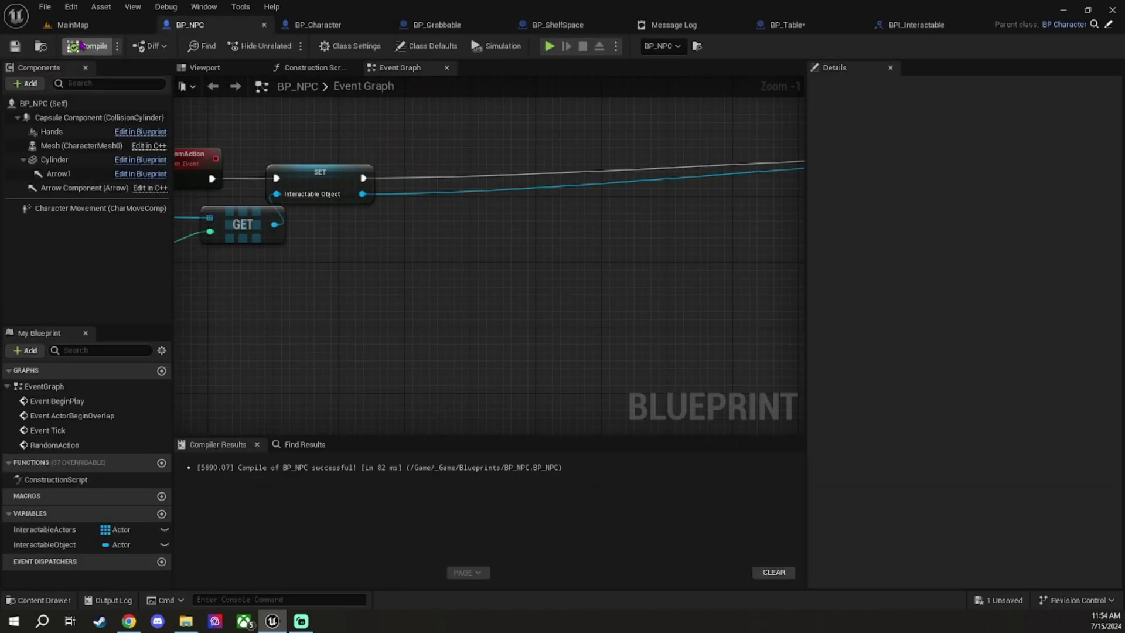
pyautogui.click(437, 24)
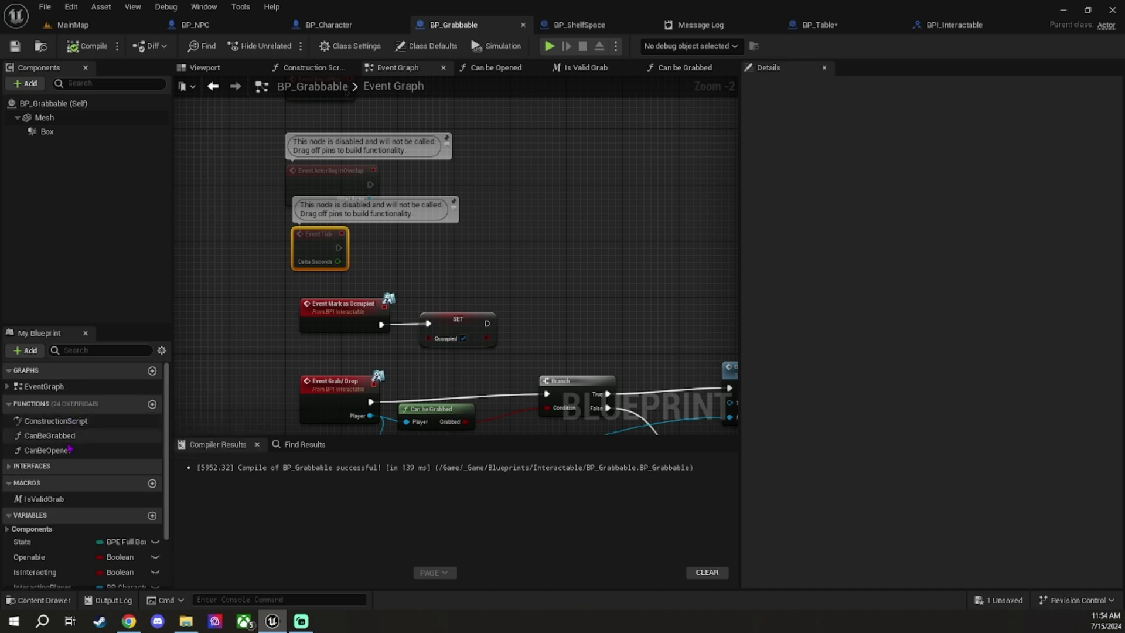
pyautogui.click(691, 67)
pyautogui.click(30, 546)
pyautogui.moveTo(36, 548)
pyautogui.keyDown('ctrl'); pyautogui.mouseDown()
pyautogui.moveTo(351, 328)
pyautogui.moveTo(422, 333)
pyautogui.mouseUp(); pyautogui.keyUp('ctrl')
pyautogui.write('not')
pyautogui.click(491, 389)
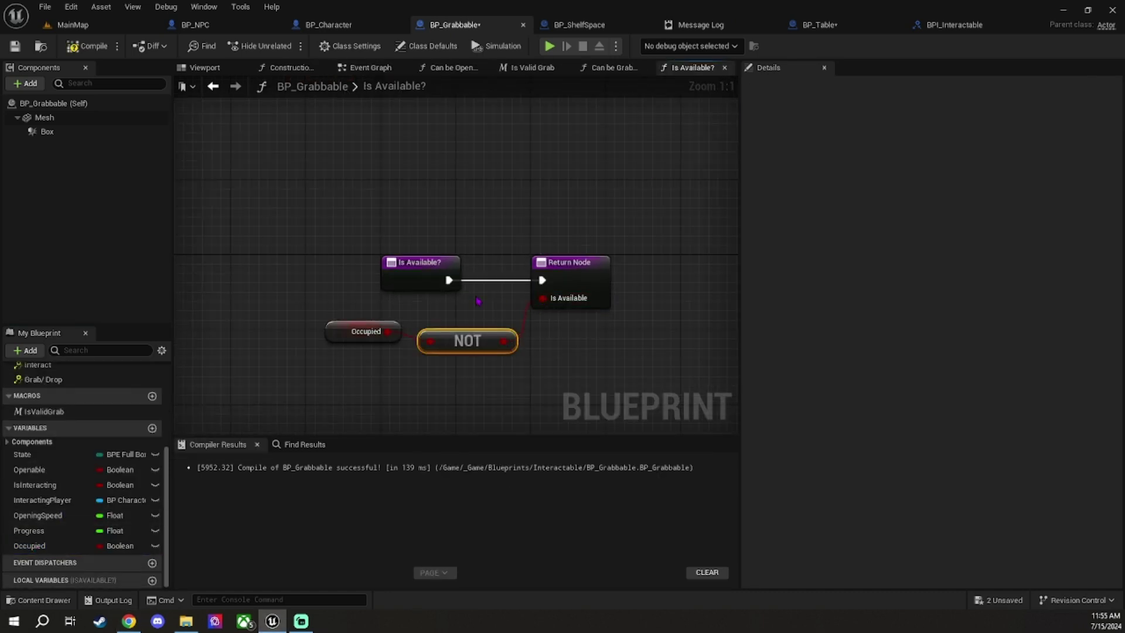
# - In BP_NPC, call Is Available? on the stored object after SET and feed it into a Branch
pyautogui.click(194, 24)
pyautogui.moveTo(263, 216); pyautogui.dragTo(357, 249)
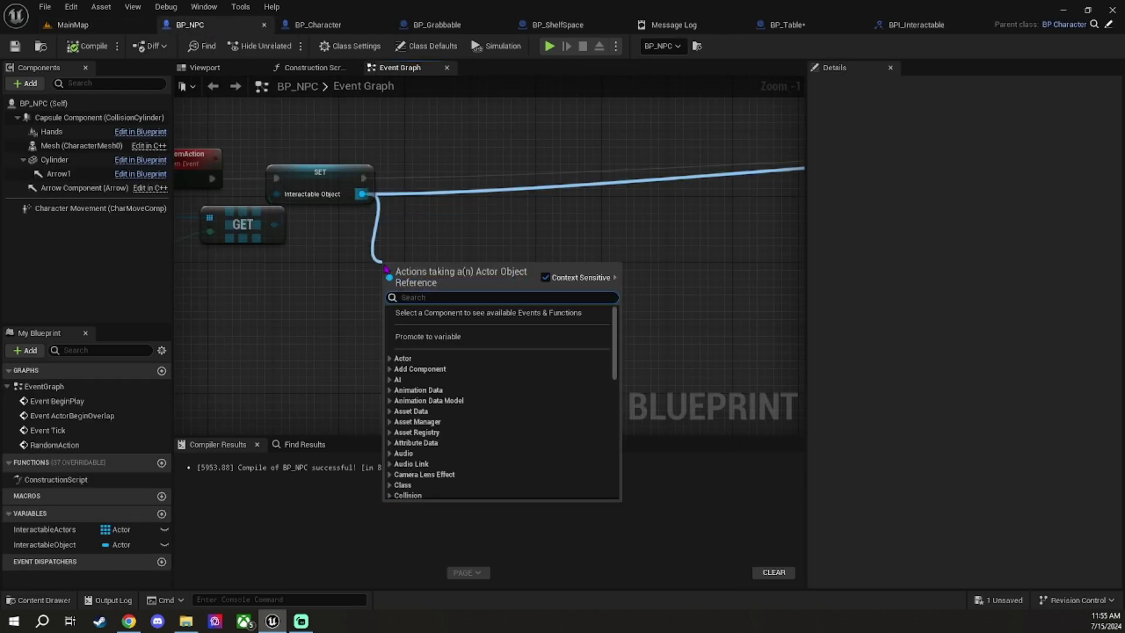
pyautogui.click(399, 281)
pyautogui.scroll(1, 375, 235)
pyautogui.moveTo(364, 194); pyautogui.dragTo(423, 194)
pyautogui.moveTo(573, 263); pyautogui.dragTo(441, 264, button='right')
pyautogui.click(441, 194)
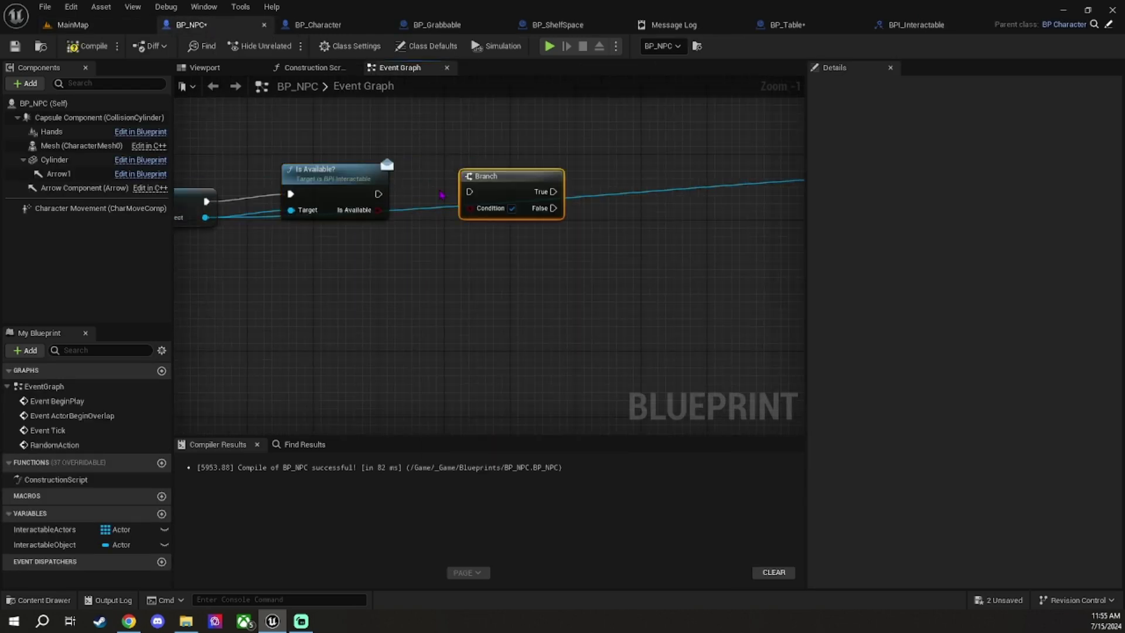
pyautogui.moveTo(467, 201); pyautogui.dragTo(469, 201)
pyautogui.scroll(-2, 586, 200)
# - Replace the Branch False link with a new Delay node
pyautogui.click(386, 331)
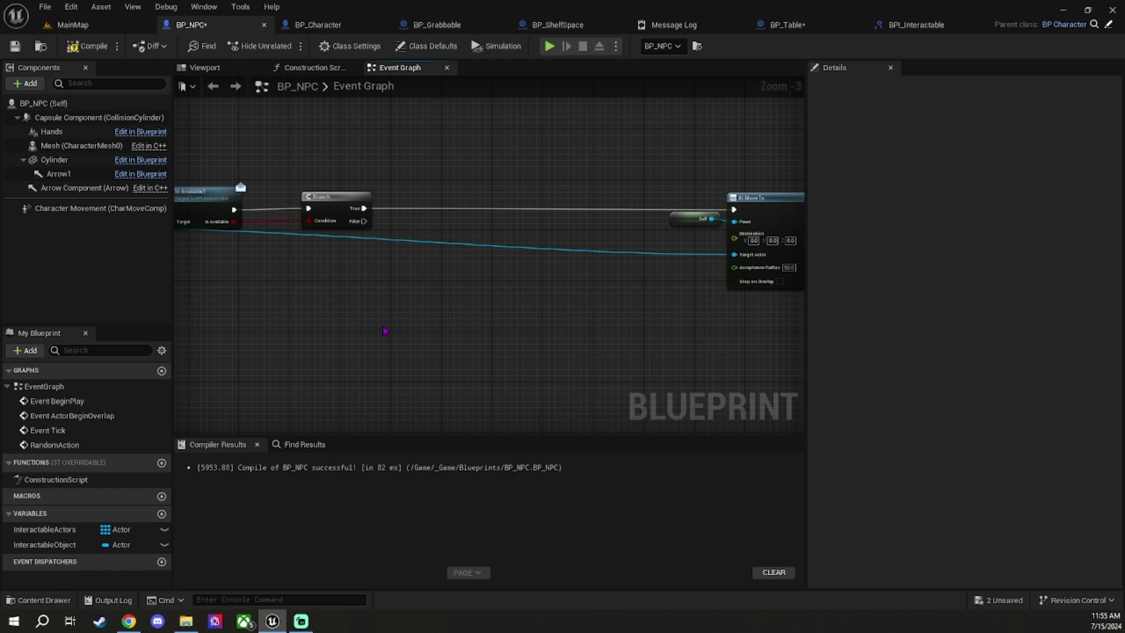
pyautogui.scroll(-2, 378, 275)
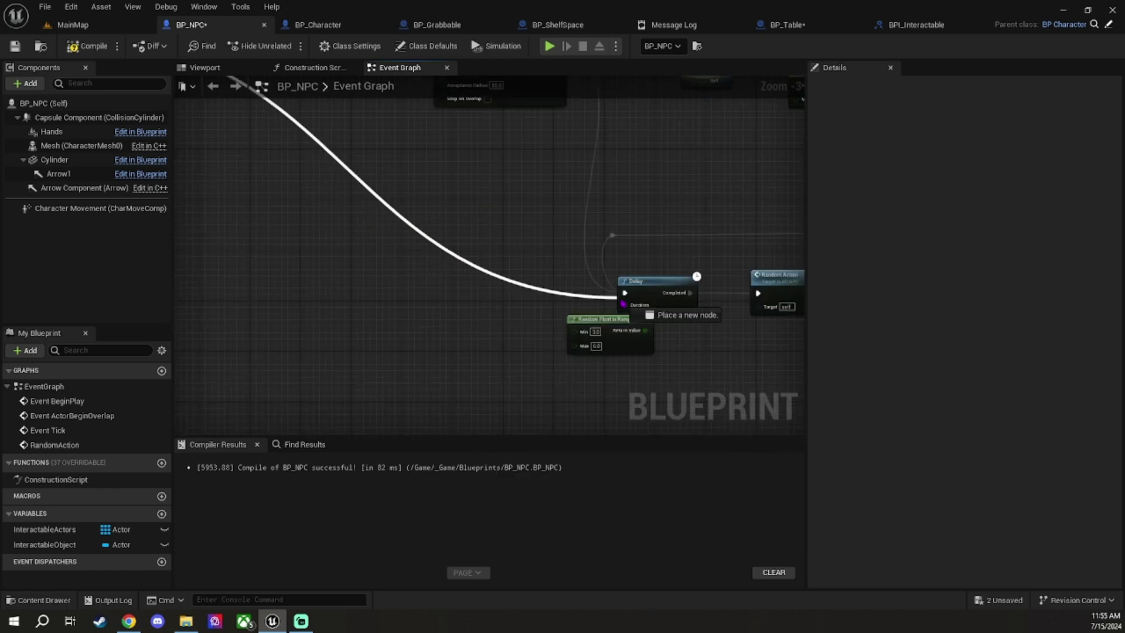
pyautogui.scroll(-2, 381, 267)
pyautogui.scroll(4, 320, 184)
pyautogui.rightClick(351, 191)
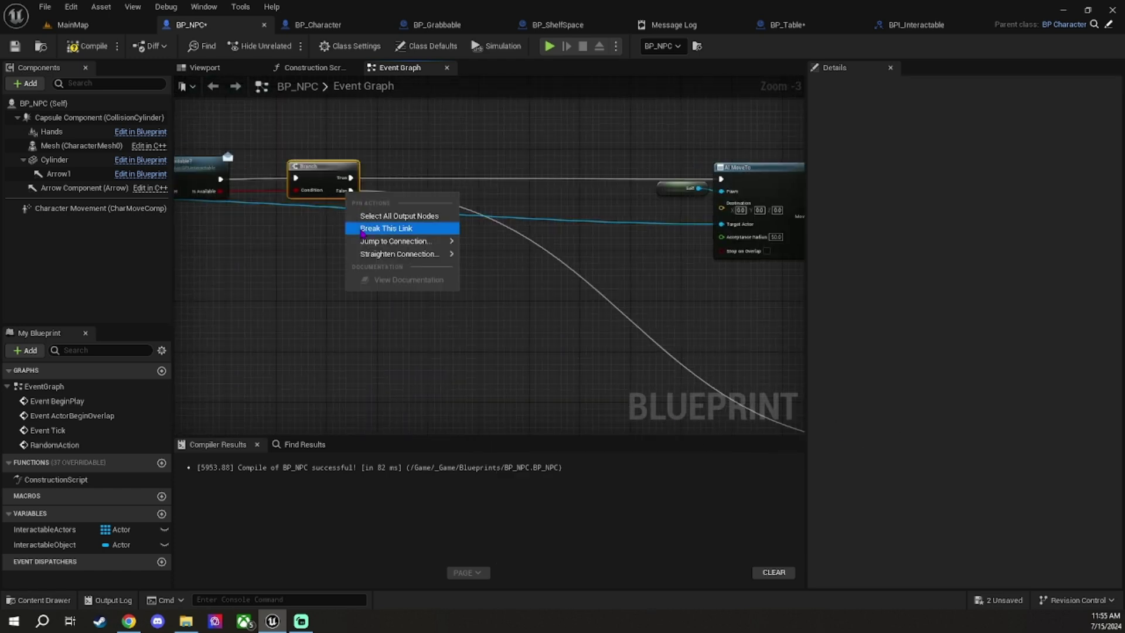
pyautogui.click(381, 230)
pyautogui.moveTo(351, 190)
pyautogui.mouseDown()
pyautogui.moveTo(369, 286)
pyautogui.moveTo(578, 368)
pyautogui.mouseUp()
pyautogui.write('delay')
pyautogui.press('Return')
# - Connect the Delay's completion to Random Action and start playing the level
pyautogui.scroll(-1, 577, 368)
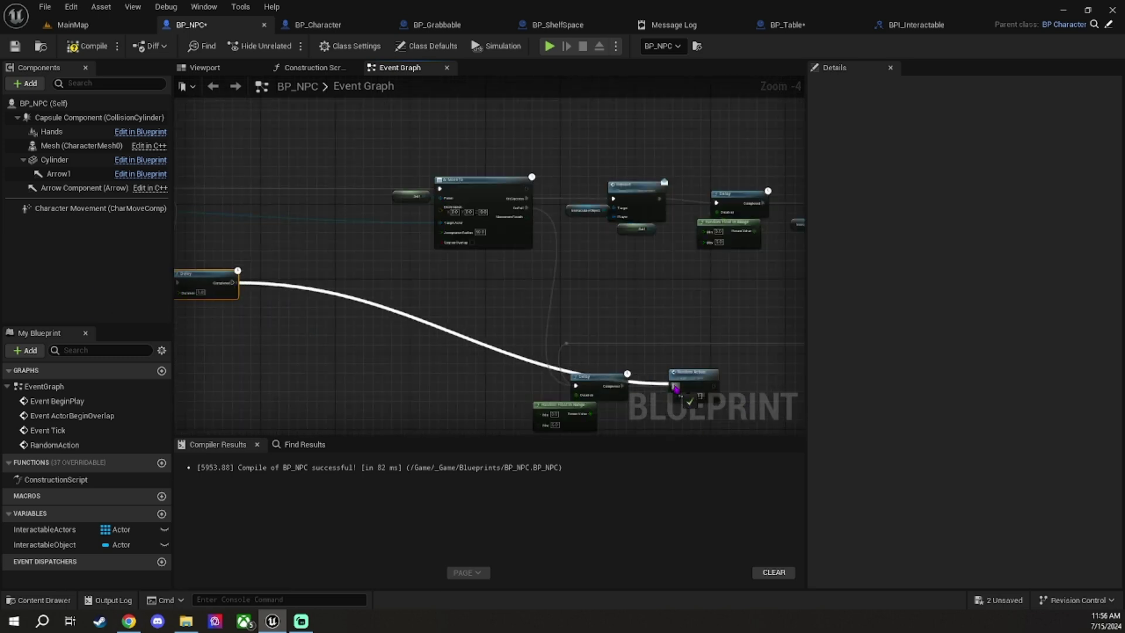
pyautogui.moveTo(670, 362); pyautogui.dragTo(674, 385)
pyautogui.scroll(-3, 674, 375)
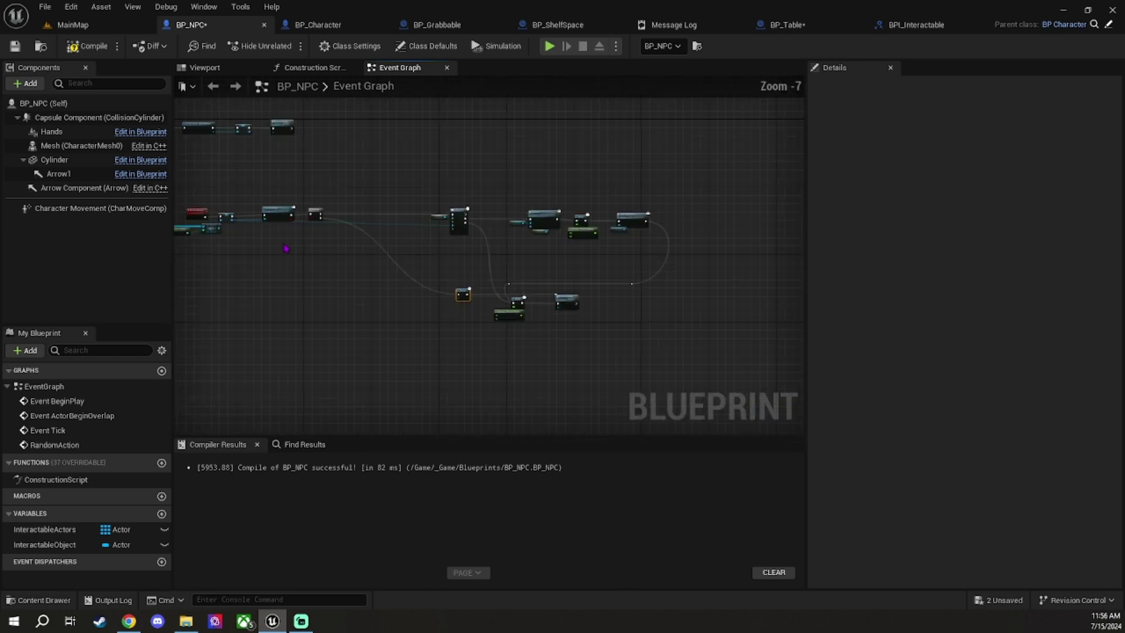
pyautogui.moveTo(315, 216); pyautogui.dragTo(560, 271, button='right')
pyautogui.scroll(4, 561, 271)
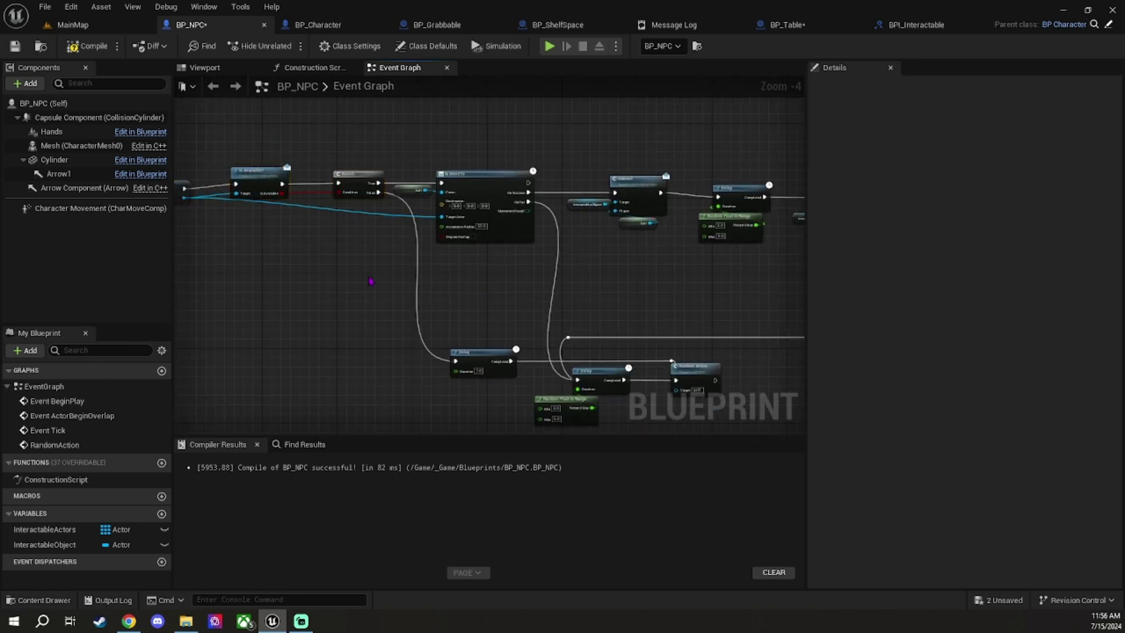
pyautogui.click(549, 46)
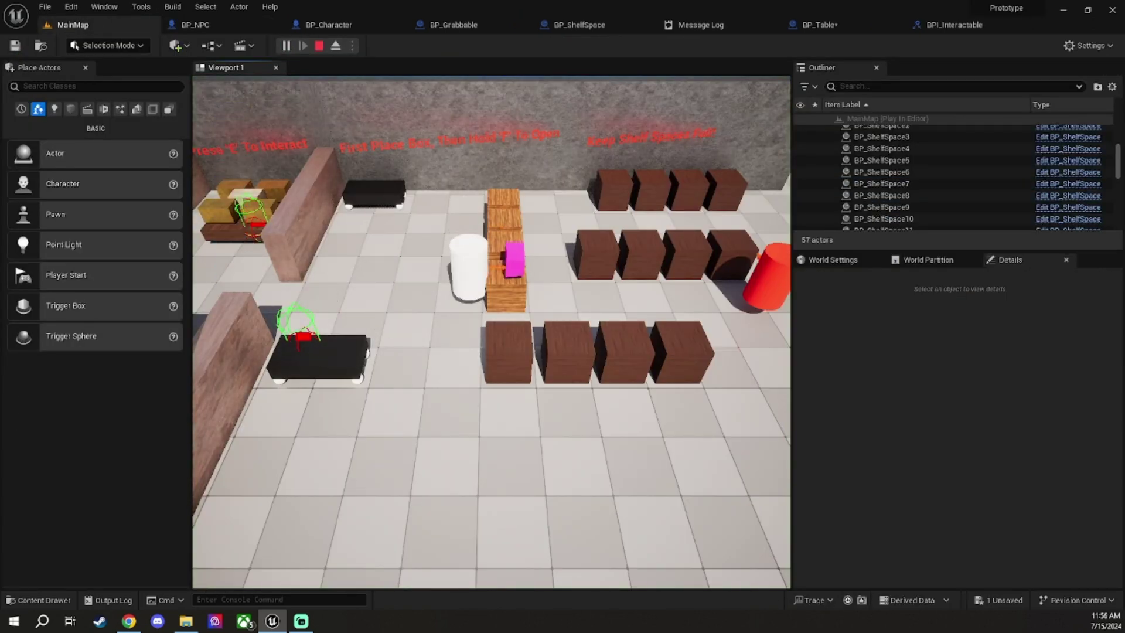
# - Stop the play session, run it once more, and return to BP_NPC's event graph
pyautogui.press('Escape')
pyautogui.hotkey('alt', 'p')
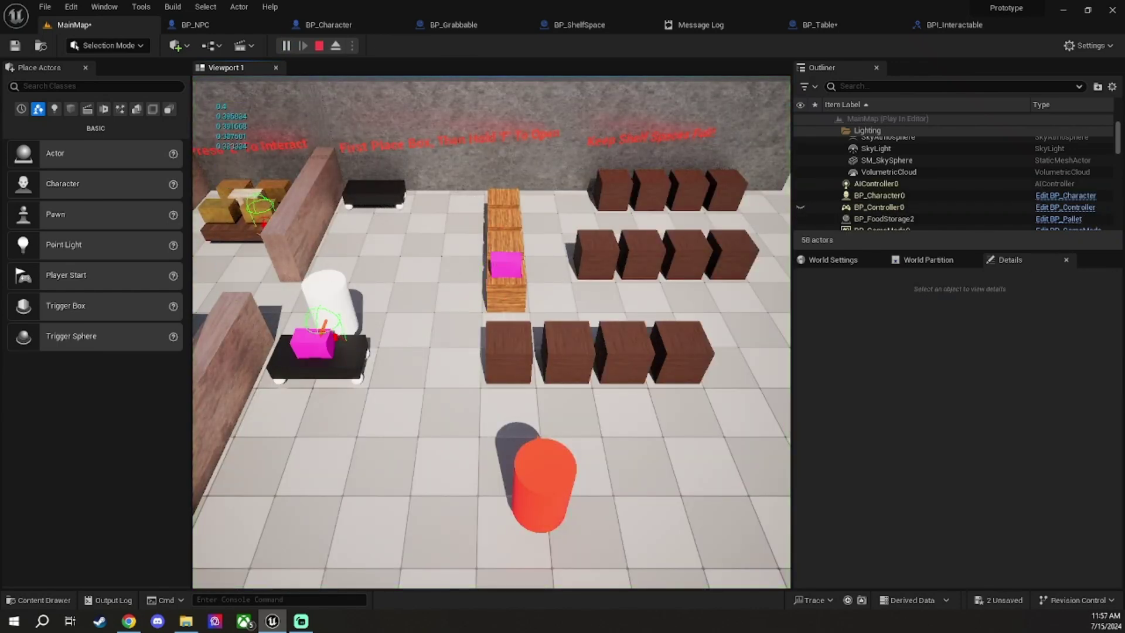
pyautogui.press('Escape')
pyautogui.hotkey('ctrl', 'e')
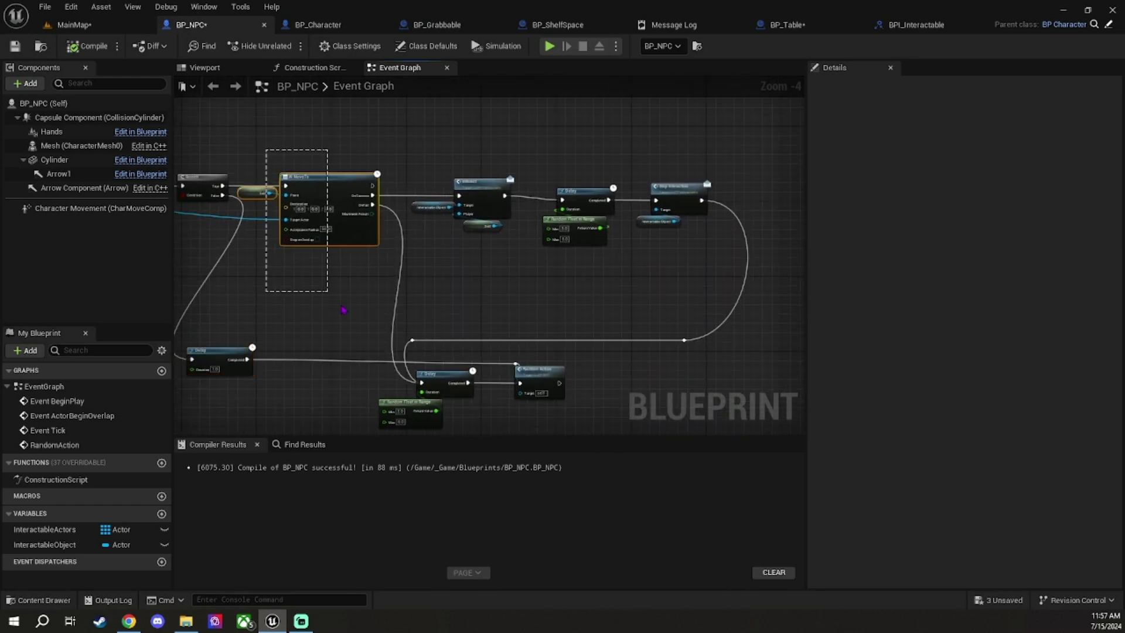
# - Call Mark as Occupied on InteractableObject before AI Move To, and compile BP_NPC
pyautogui.moveTo(293, 341); pyautogui.dragTo(542, 351, button='right')
pyautogui.moveTo(44, 545)
pyautogui.keyDown('ctrl'); pyautogui.mouseDown()
pyautogui.moveTo(333, 232)
pyautogui.moveTo(290, 190)
pyautogui.mouseUp(); pyautogui.keyUp('ctrl')
pyautogui.write('mark as')
pyautogui.press('Return')
pyautogui.moveTo(383, 247); pyautogui.dragTo(515, 182)
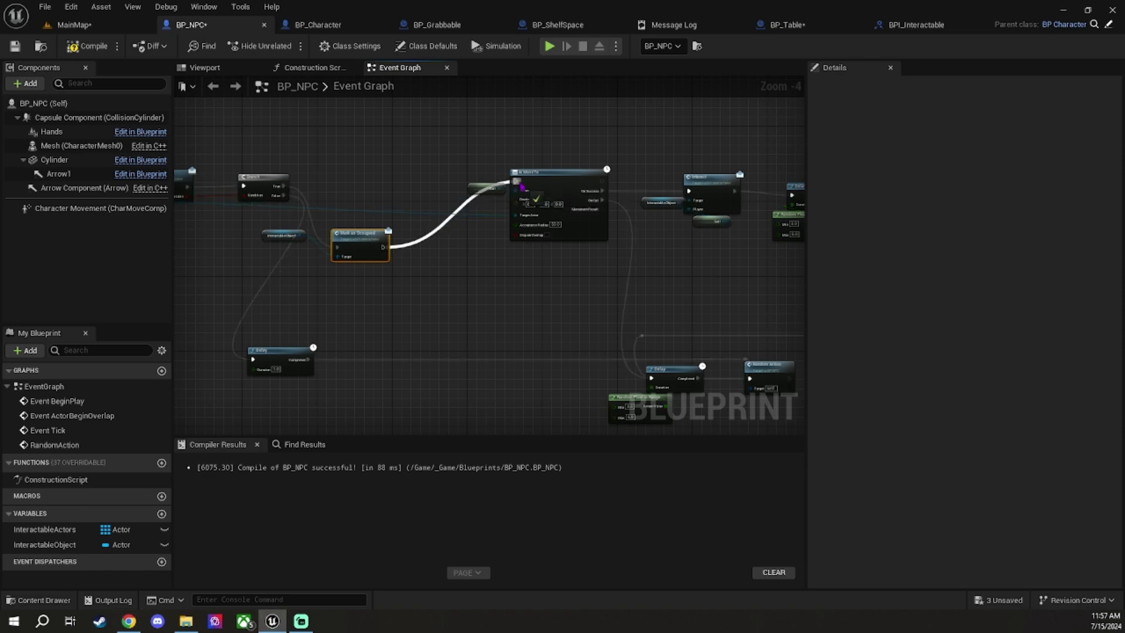
pyautogui.press('F7')
# - Play-test the level several times, recompiling BP_NPC between runs
pyautogui.hotkey('alt', 'p')
pyautogui.press('Escape')
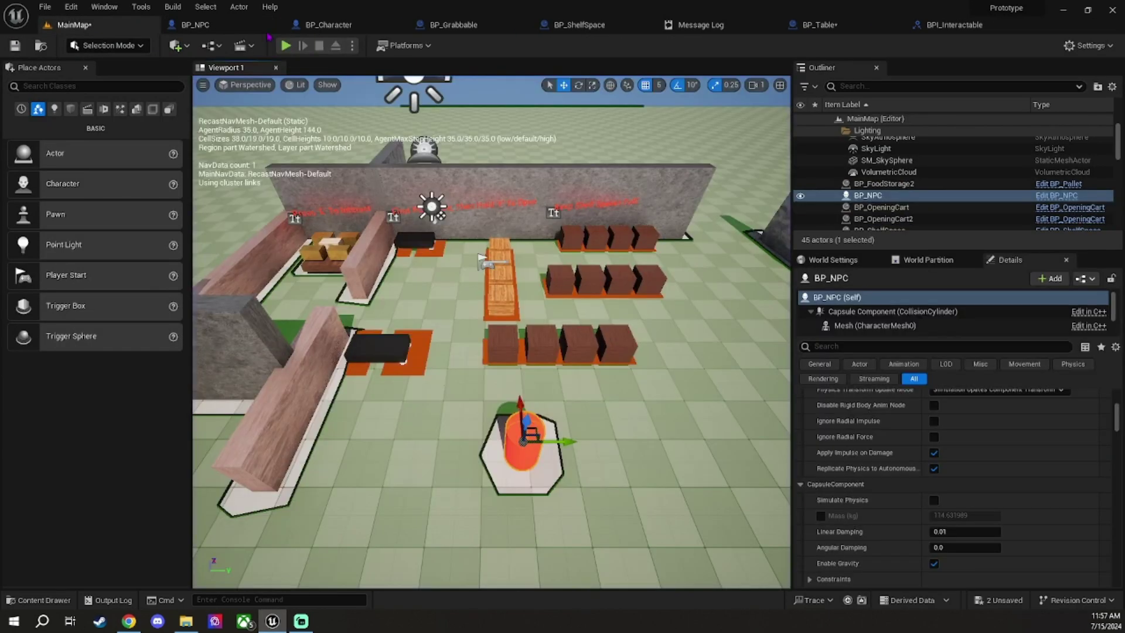
pyautogui.click(190, 25)
pyautogui.moveTo(610, 354); pyautogui.dragTo(313, 284, button='right')
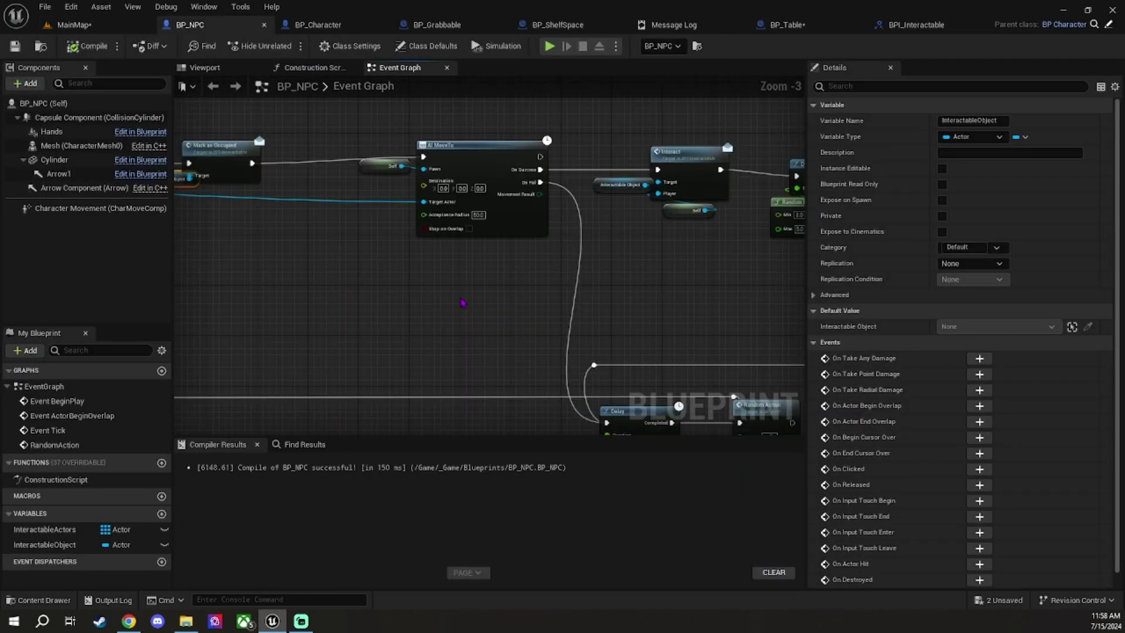
pyautogui.scroll(-1, 459, 301)
pyautogui.hotkey('ctrl', 'a')
pyautogui.hotkey('alt', 'p')
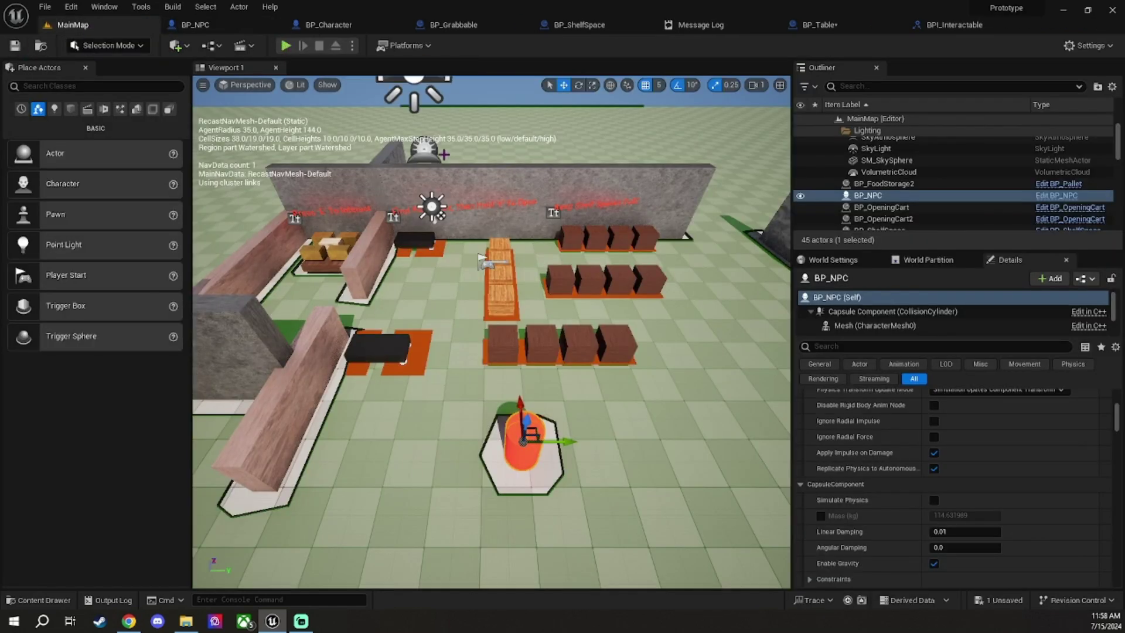
pyautogui.press('Escape')
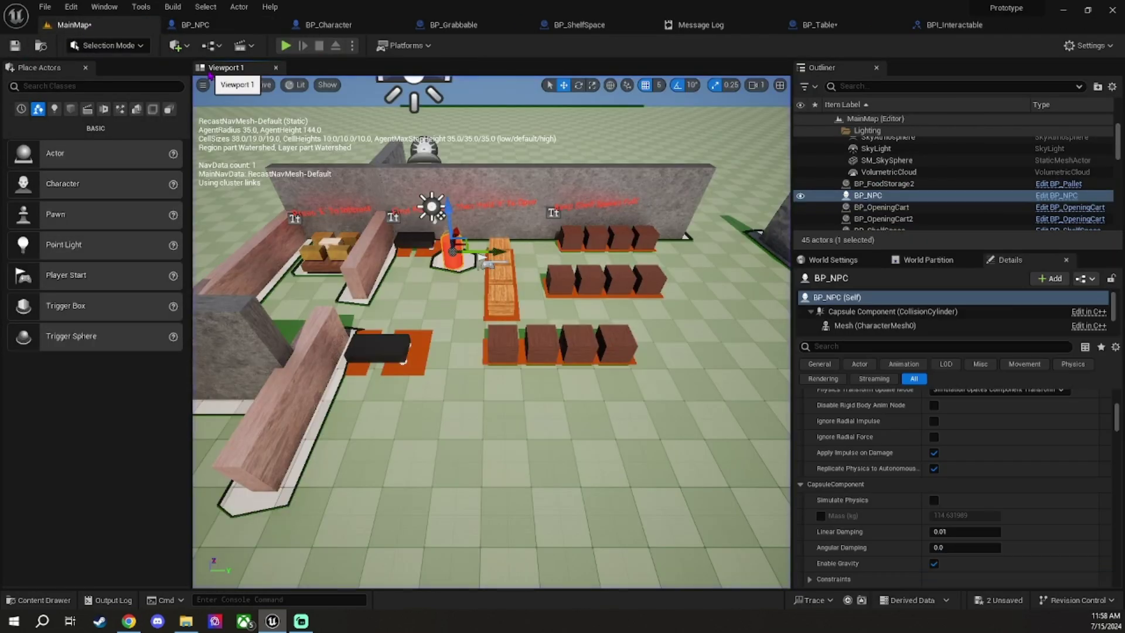
pyautogui.hotkey('alt', 'p')
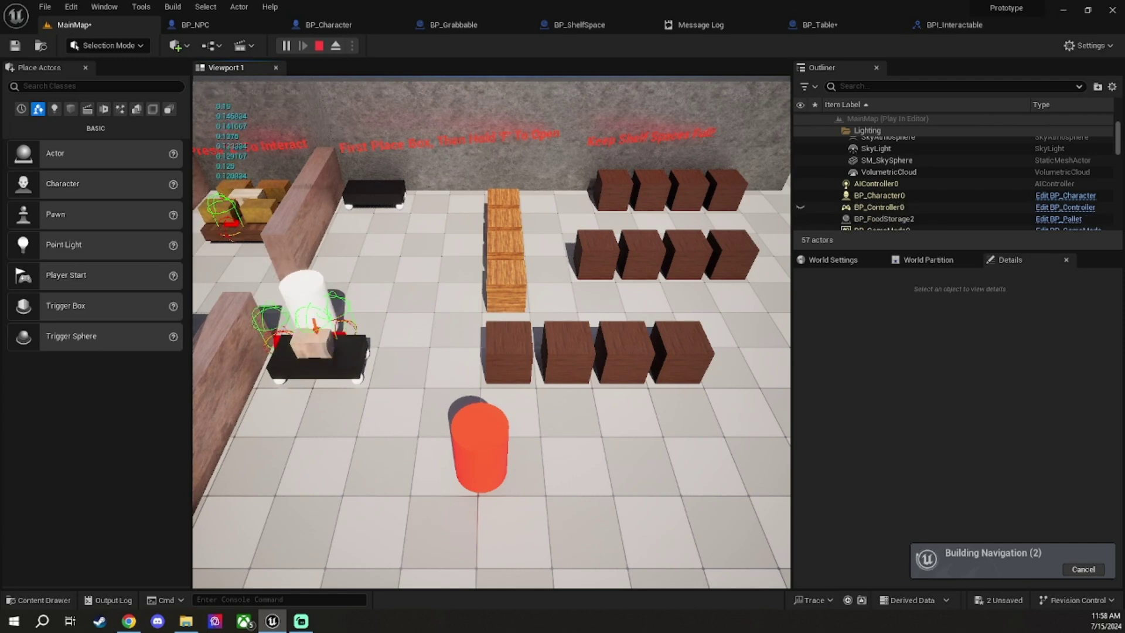
pyautogui.press('Escape')
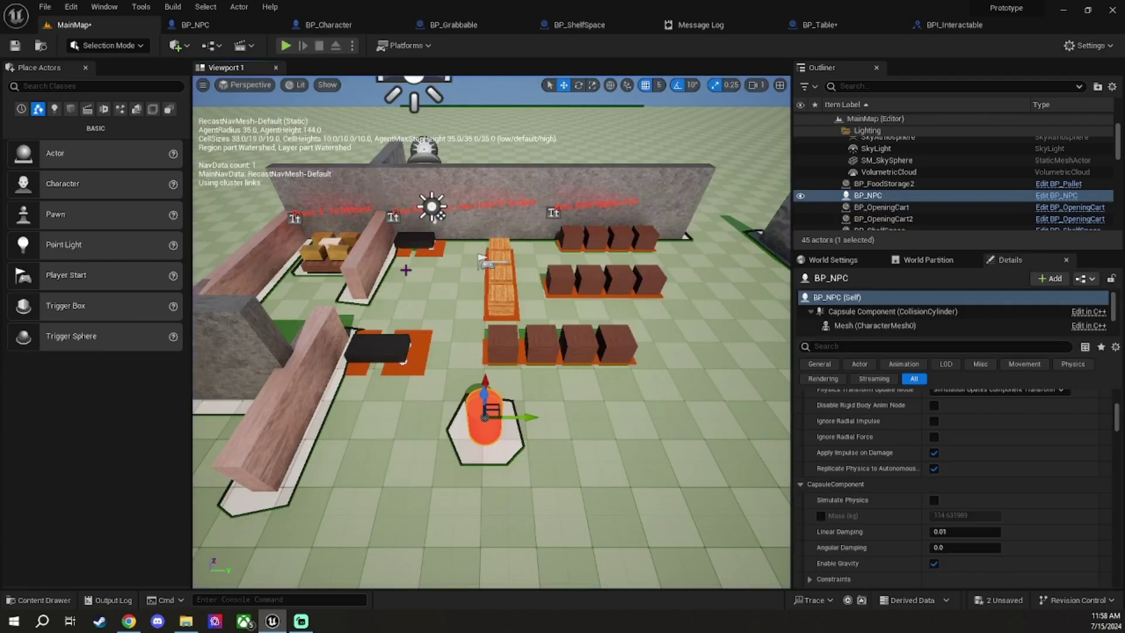
pyautogui.scroll(1, 376, 284)
pyautogui.moveTo(375, 285); pyautogui.dragTo(272, 289, button='right')
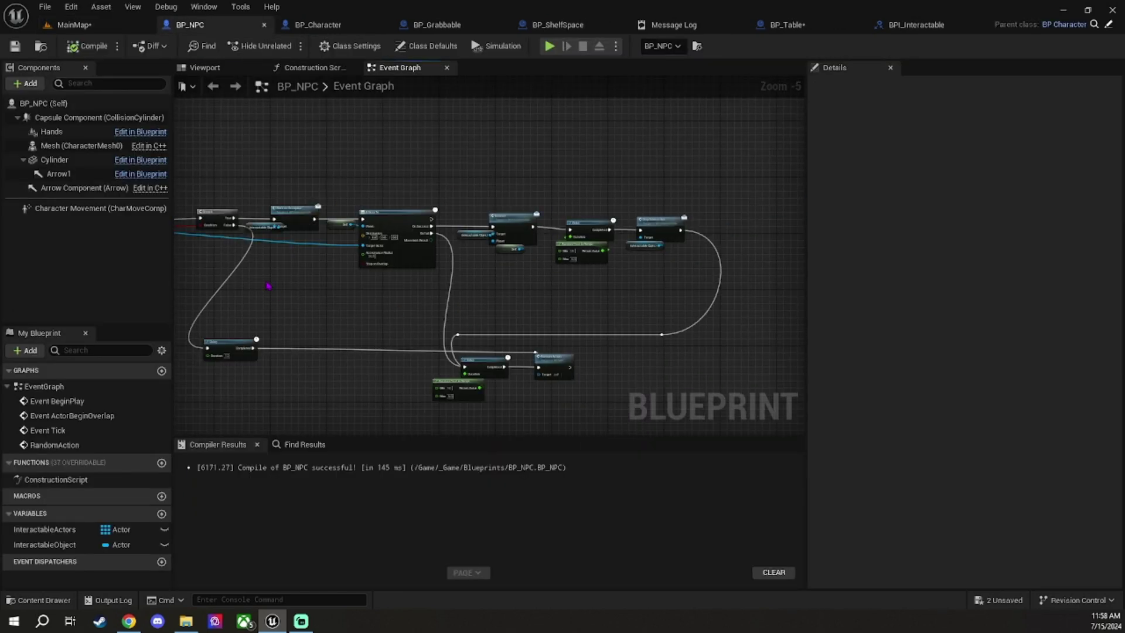
# - Check the Move To output links and recompile BP_NPC, reviewing the RandomAction chain
pyautogui.rightClick(454, 240)
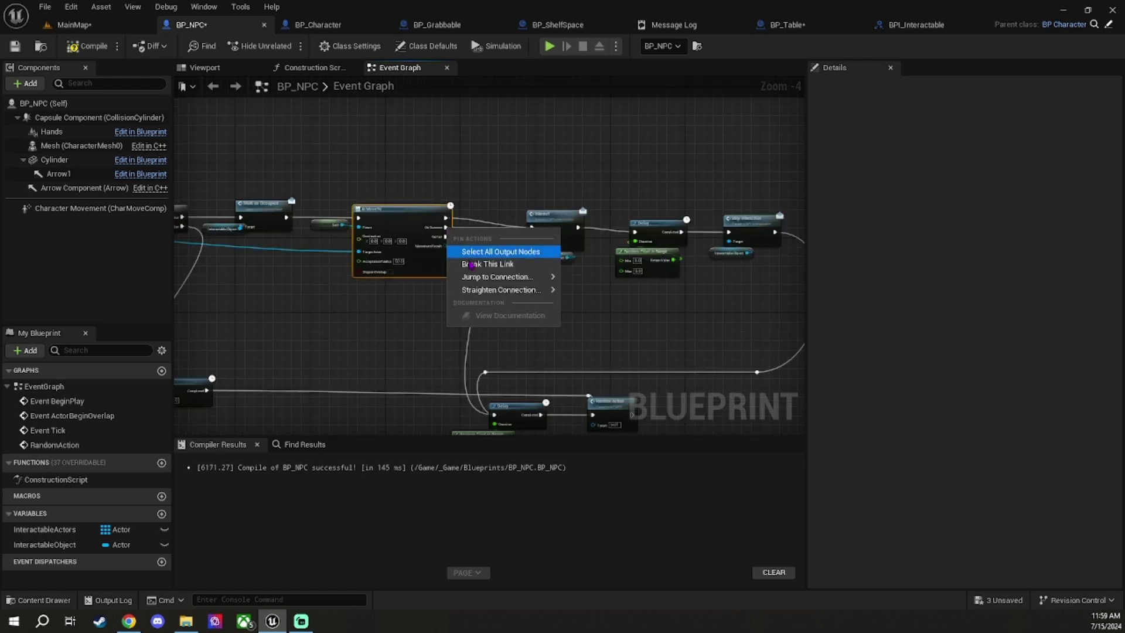
pyautogui.press('Escape')
pyautogui.click(72, 25)
pyautogui.press('Escape')
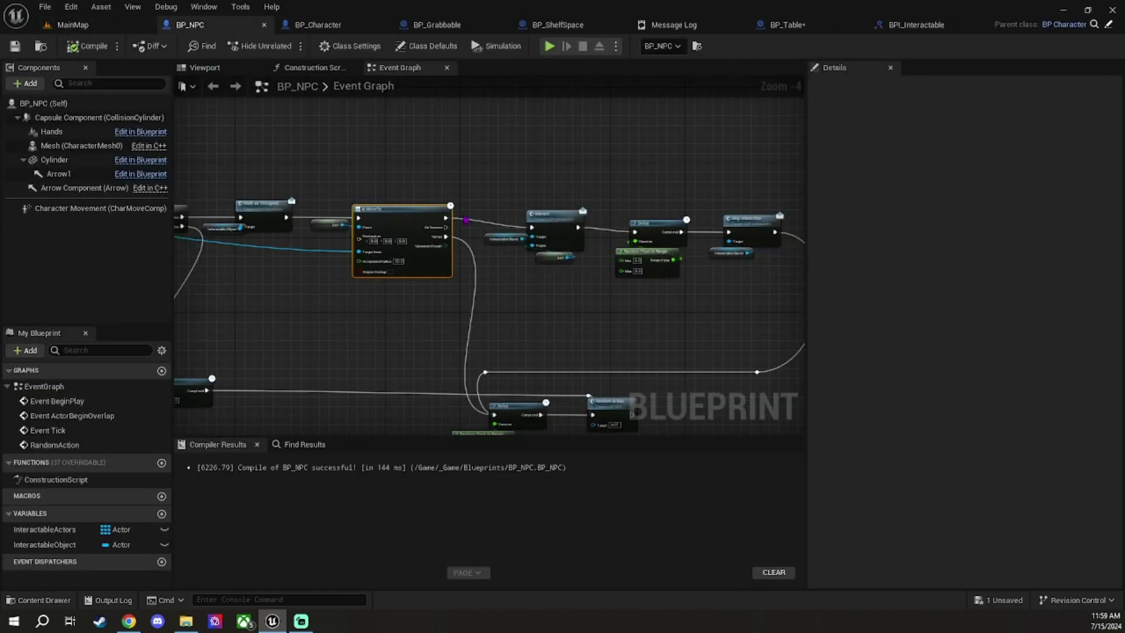
pyautogui.scroll(2, 465, 305)
pyautogui.scroll(1, 464, 305)
pyautogui.scroll(-3, 693, 296)
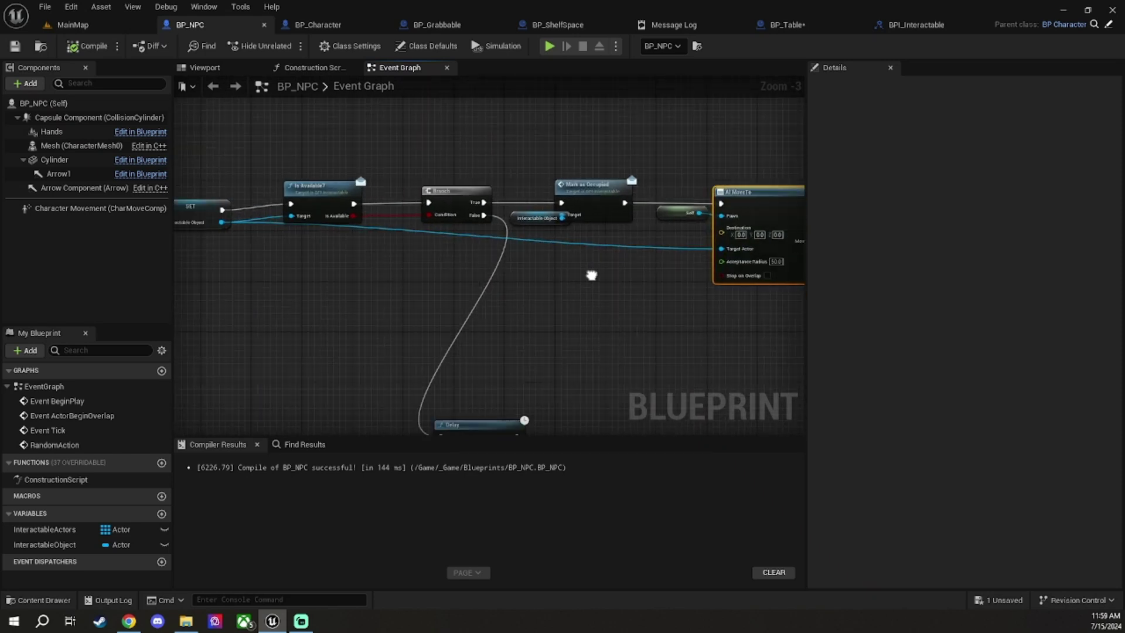
pyautogui.scroll(2, 591, 273)
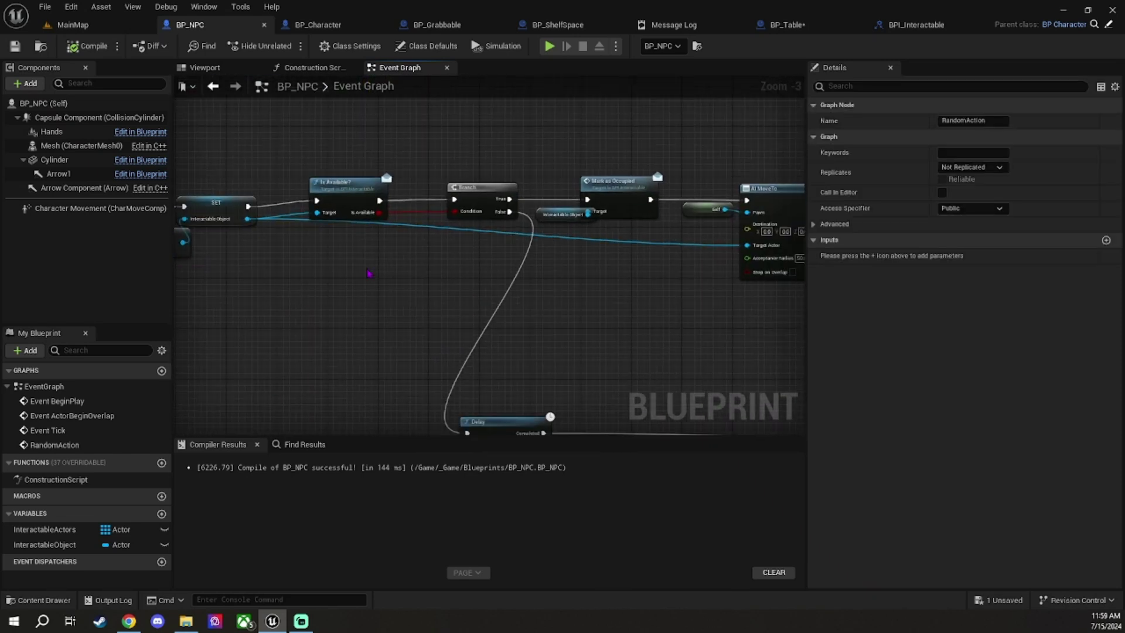
pyautogui.moveTo(423, 274); pyautogui.dragTo(619, 280, button='right')
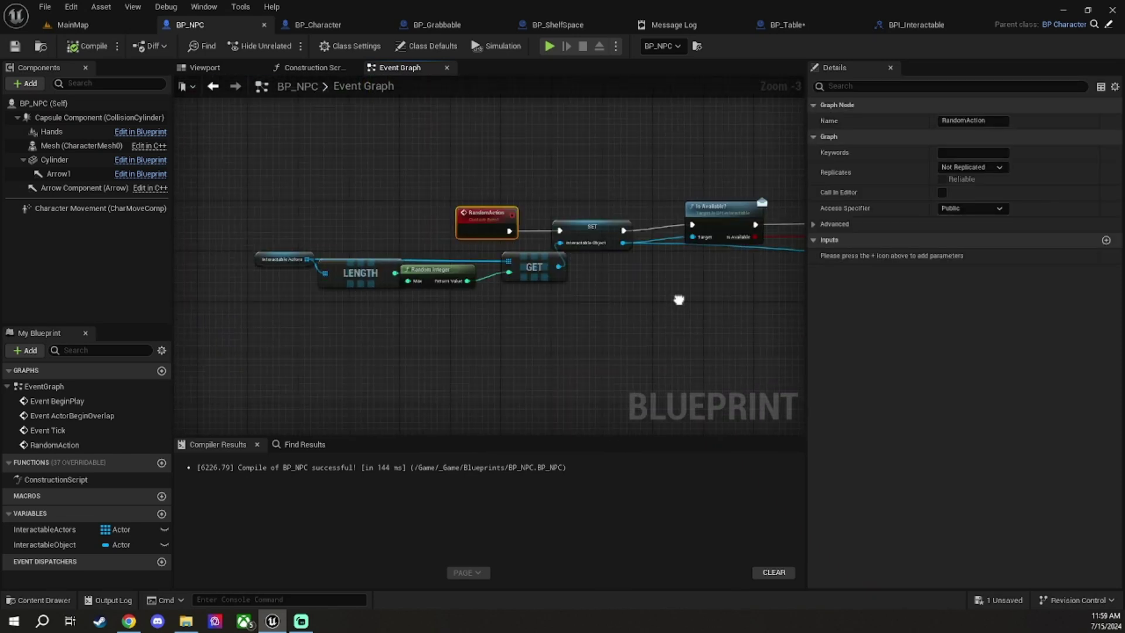
# - Check BPI_Interactable's Is Available? function, then switch to the running MainMap
pyautogui.click(916, 24)
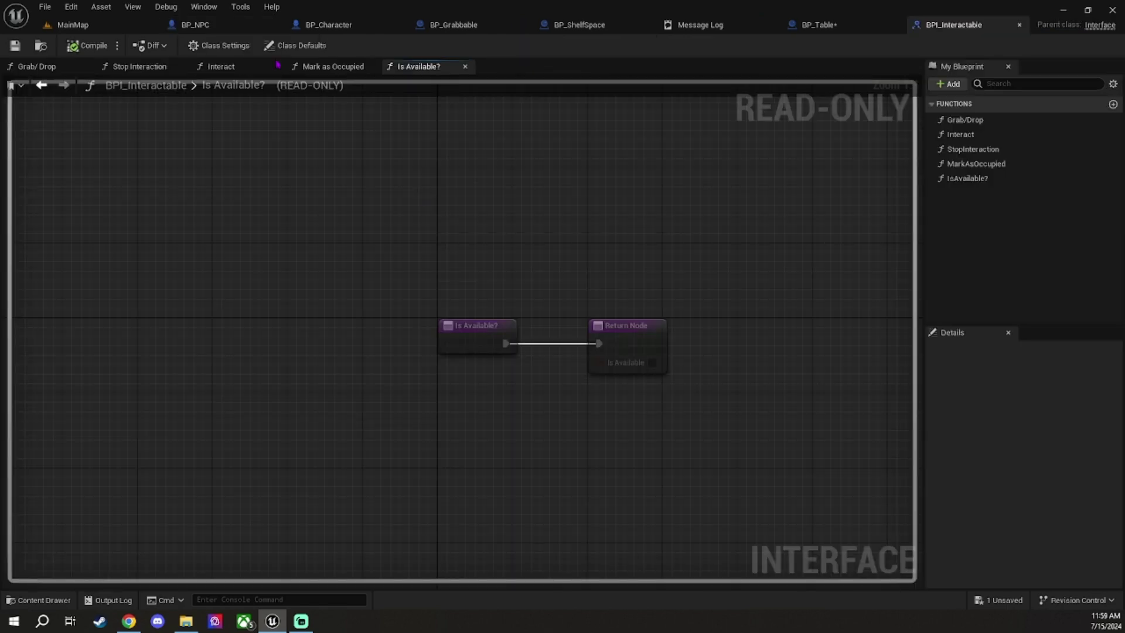
pyautogui.click(72, 24)
pyautogui.click(196, 26)
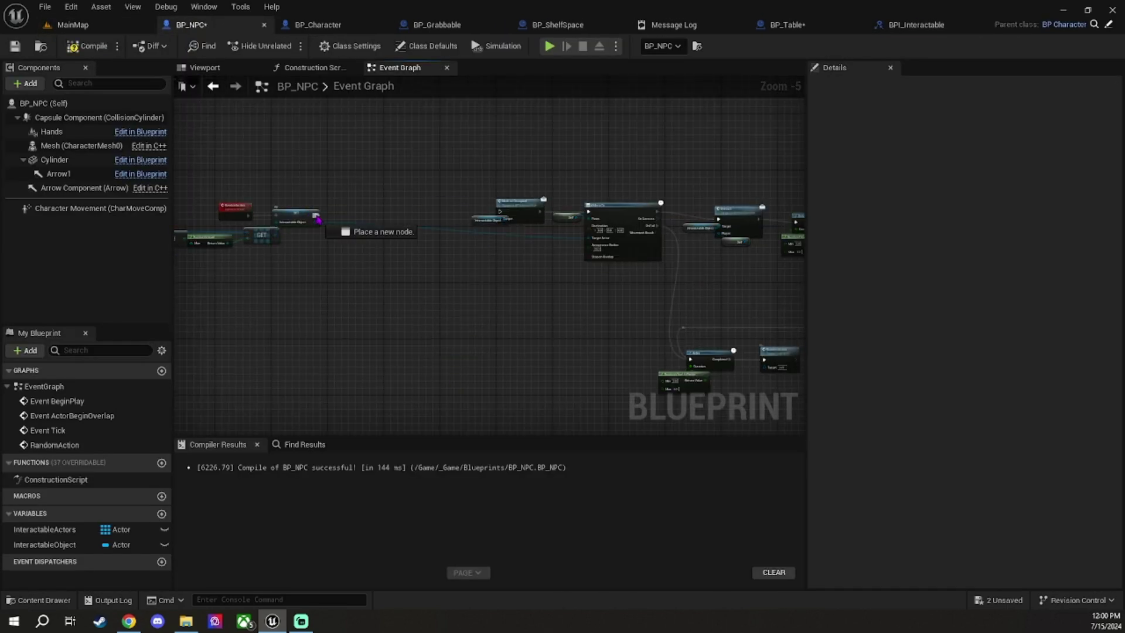
pyautogui.click(76, 25)
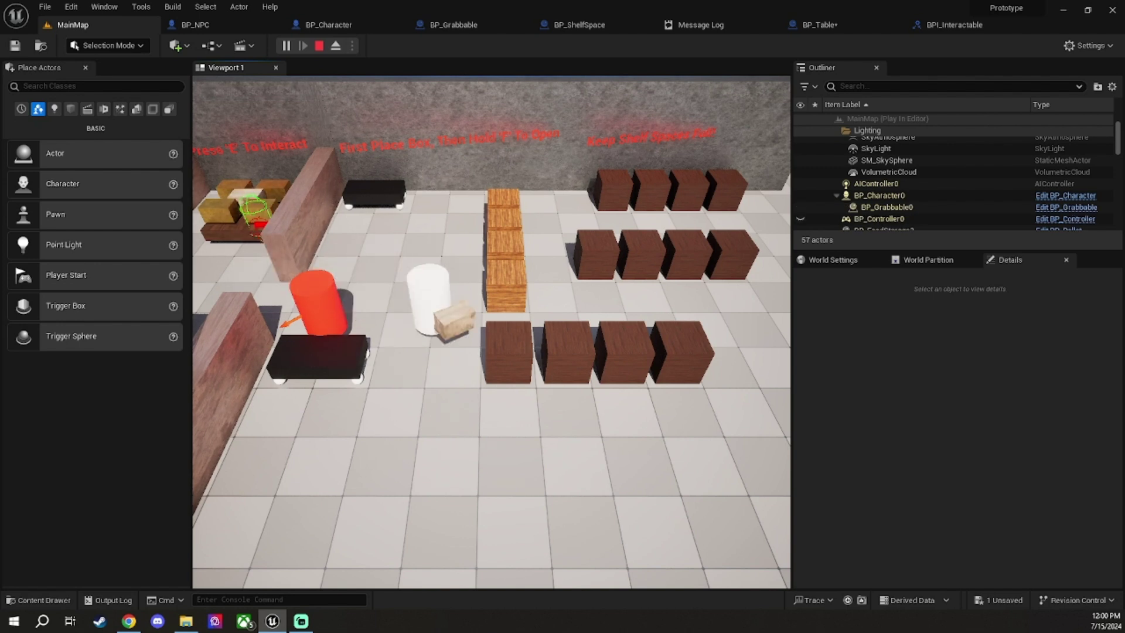